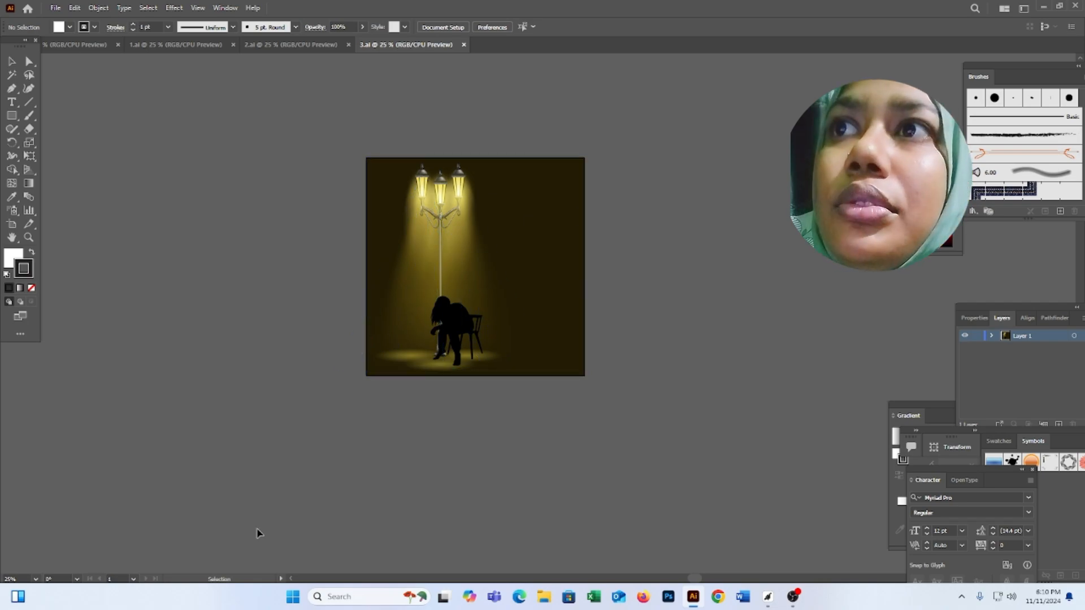
- Start opening an existing file and browse to Local Disk (D:)
right_click(431, 262)
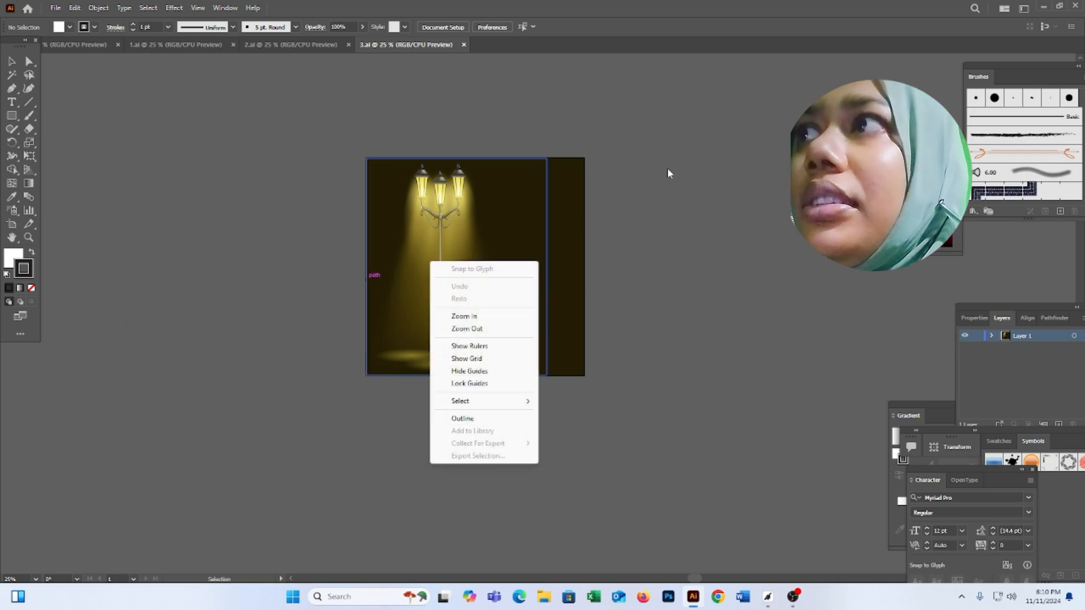
left_click(600, 148)
left_click(55, 8)
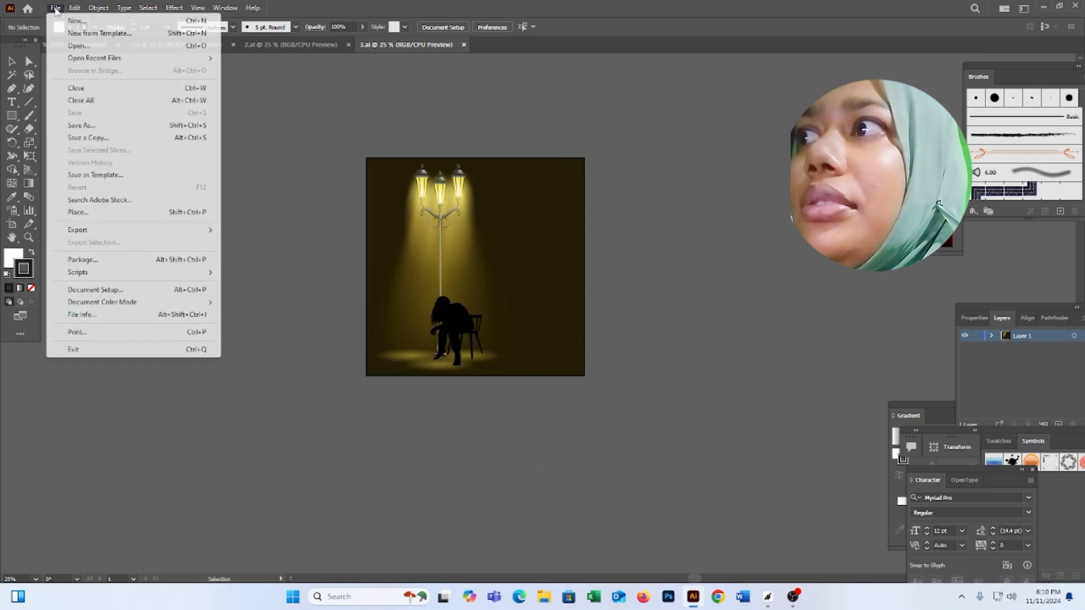
left_click(70, 46)
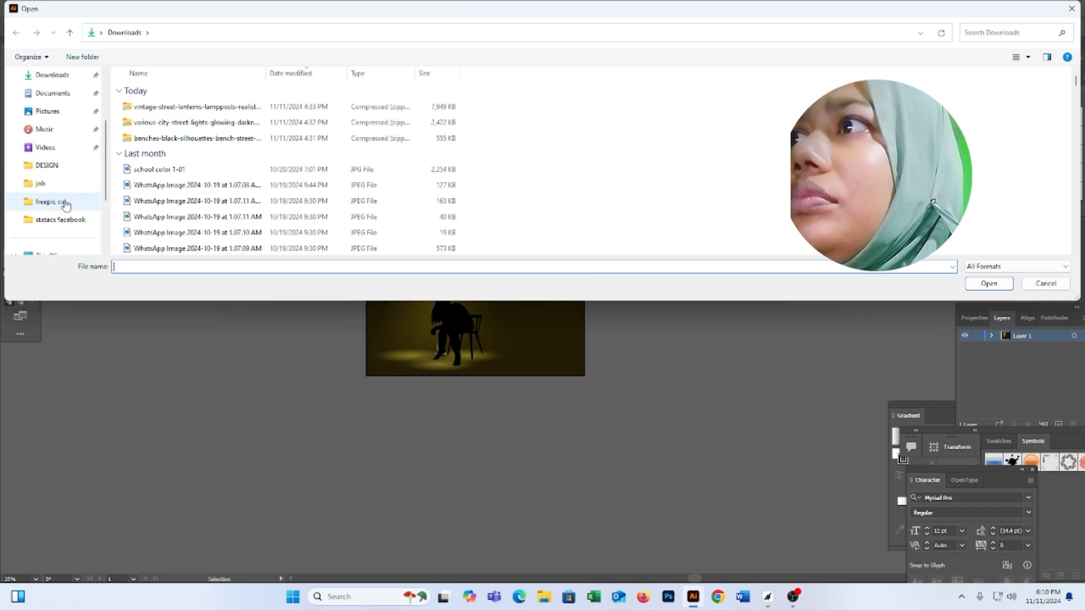
scroll(65, 206, "up", 2)
left_click(66, 138)
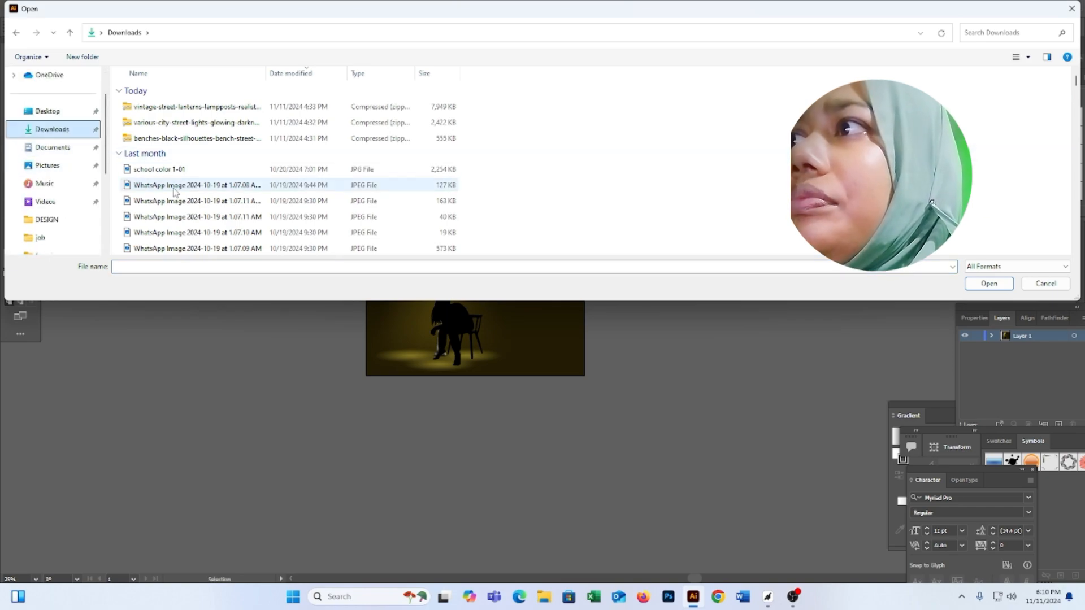
scroll(40, 214, "down", 1)
scroll(39, 213, "down", 2)
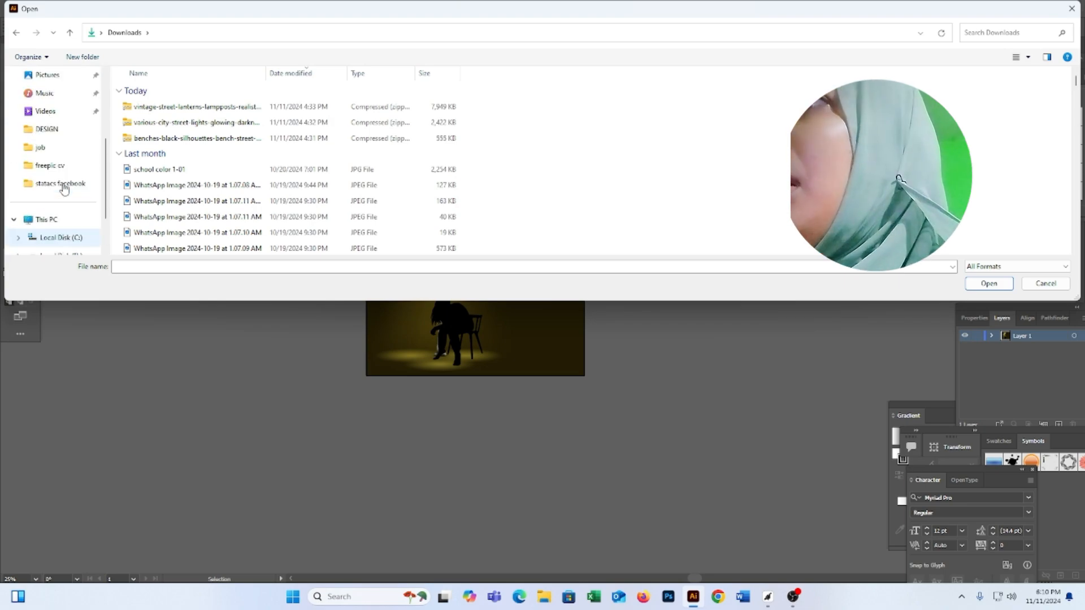
left_click(67, 204)
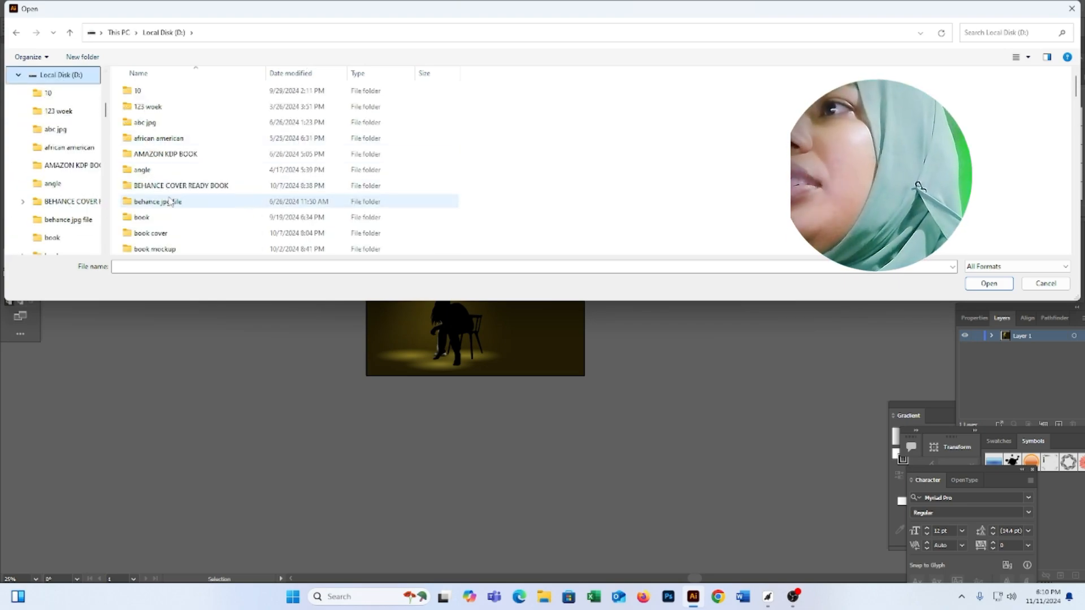
- Find the DESIGN folder on Local Disk (D:) and open it
scroll(171, 200, "down", 2)
scroll(172, 201, "down", 7)
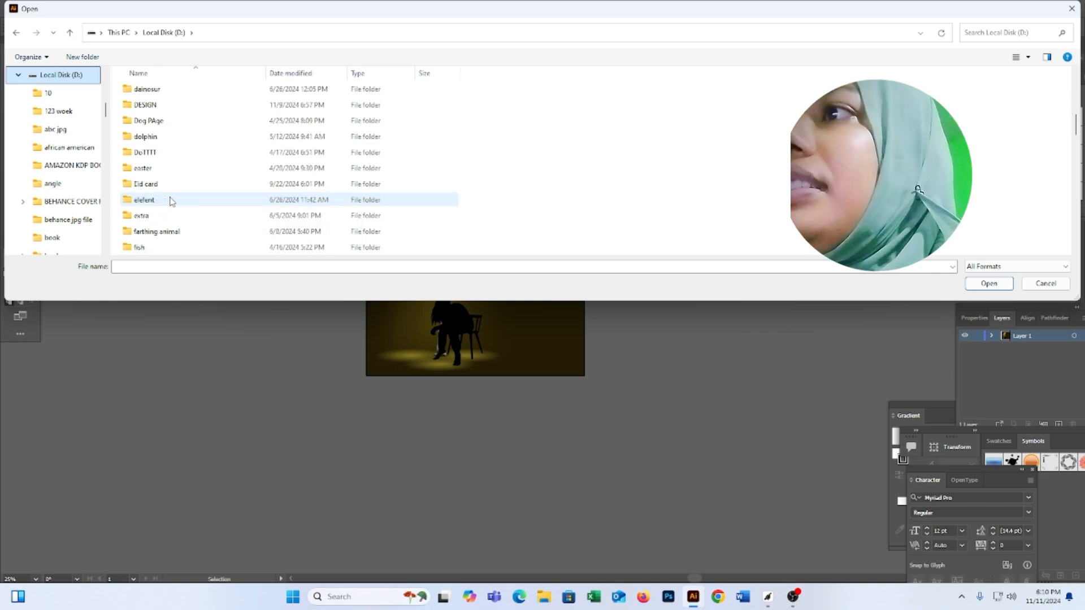
scroll(171, 202, "down", 5)
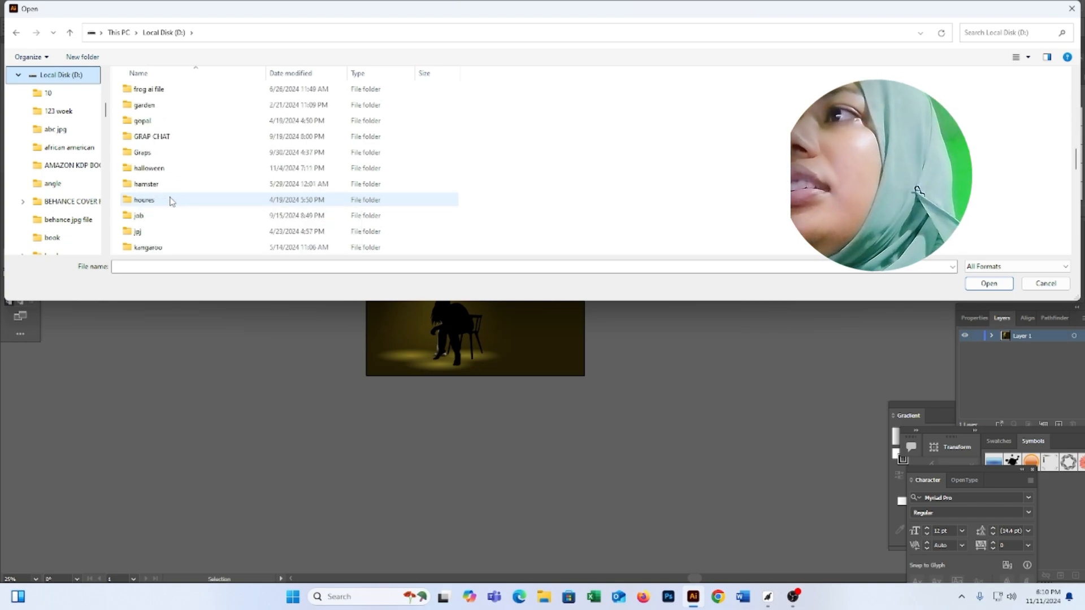
scroll(171, 201, "down", 5)
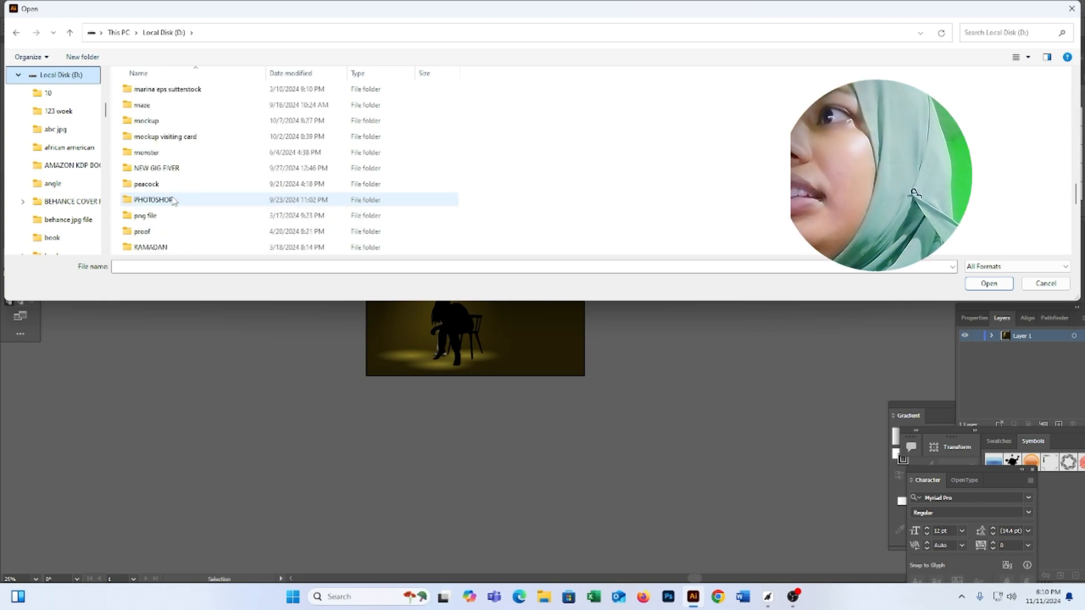
scroll(168, 194, "up", 4)
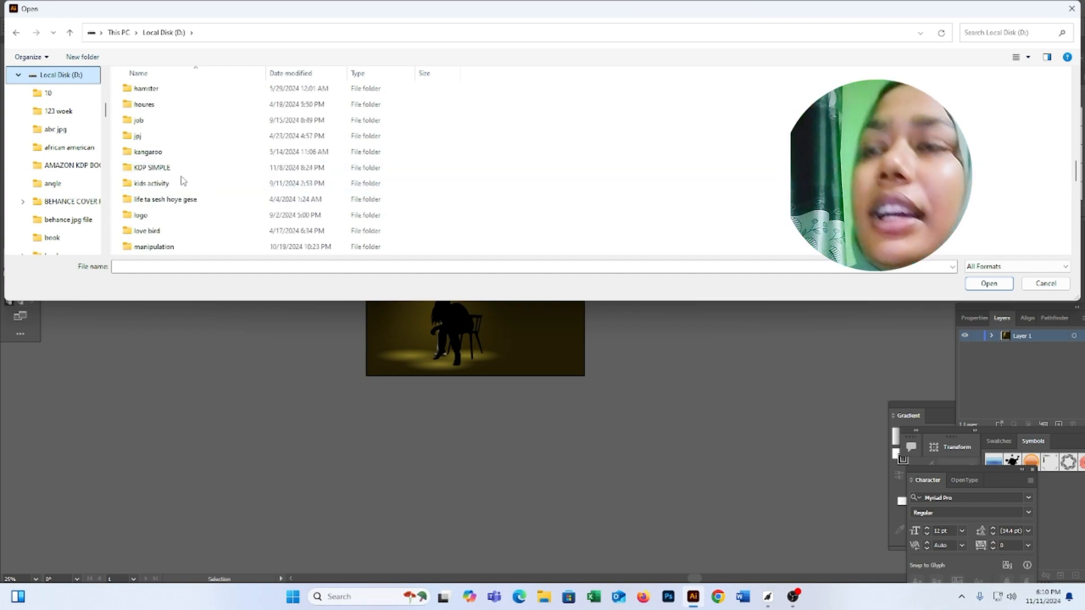
scroll(181, 182, "up", 2)
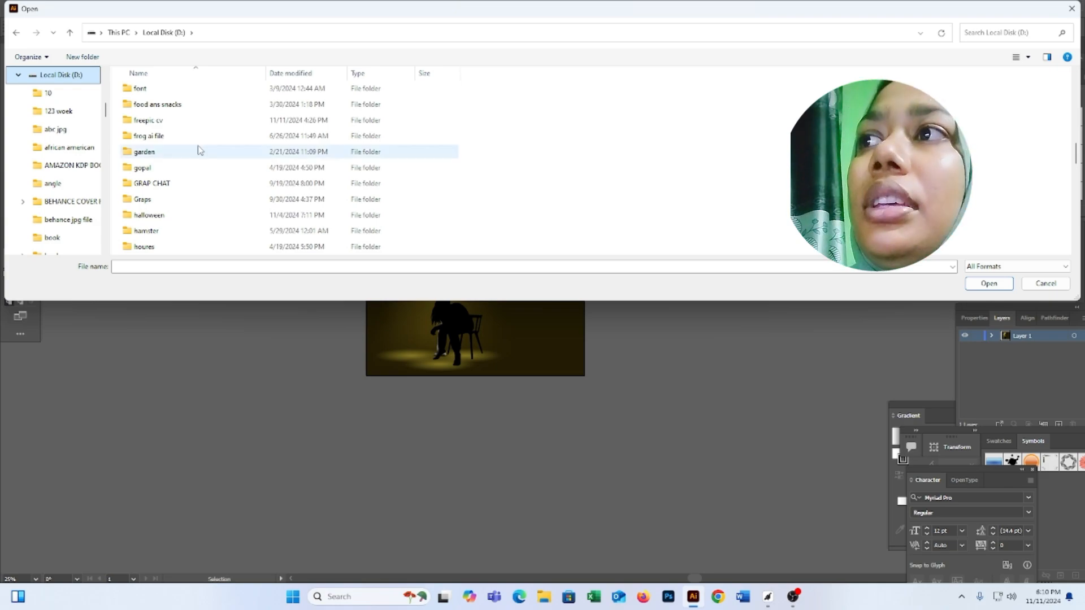
scroll(211, 170, "down", 1)
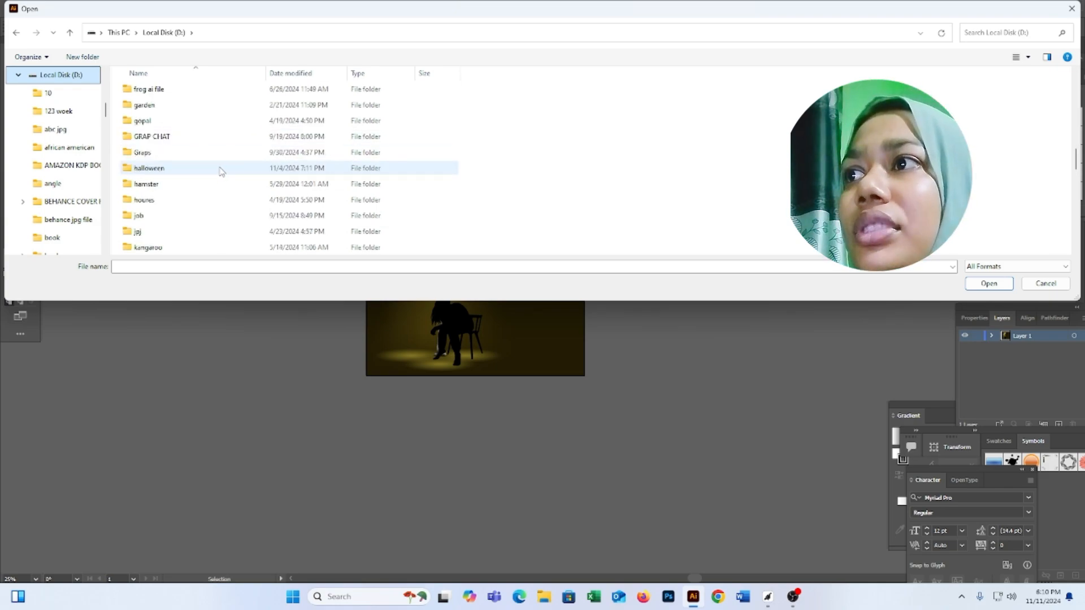
scroll(209, 237, "down", 1)
scroll(223, 237, "down", 4)
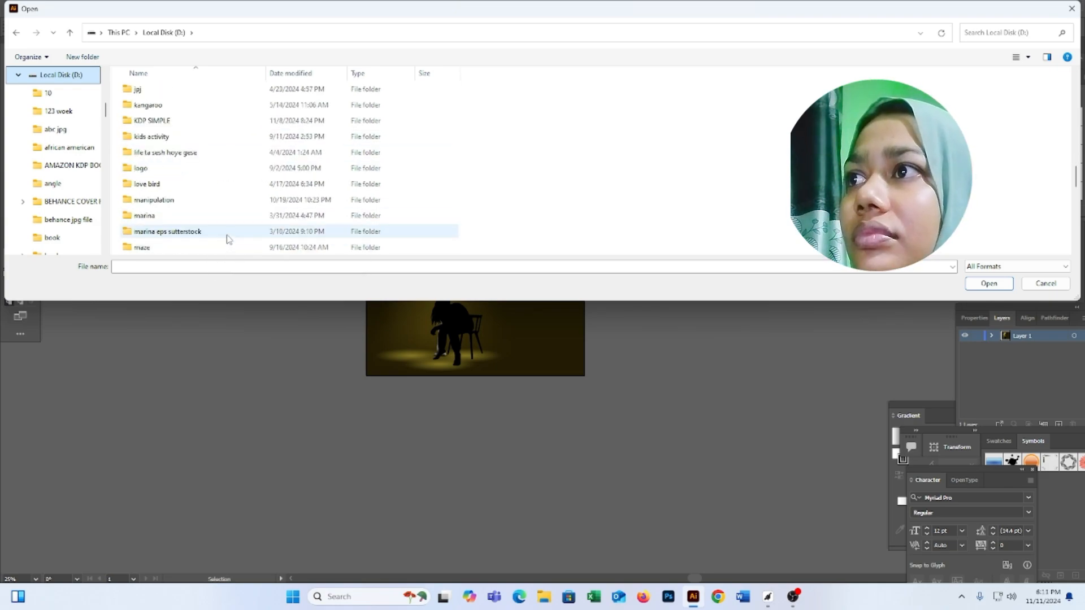
scroll(212, 195, "down", 1)
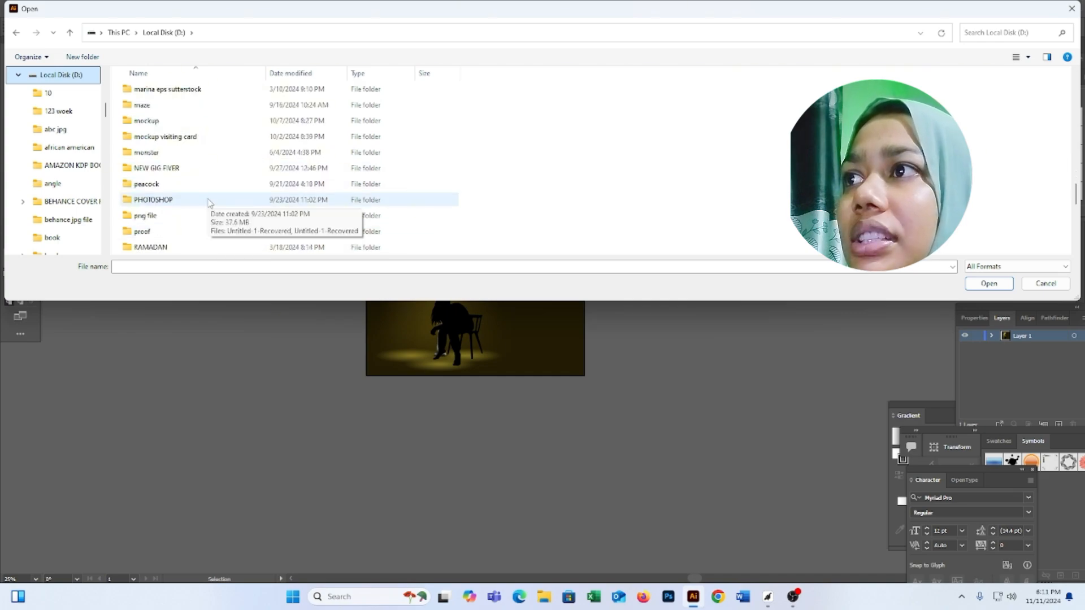
scroll(209, 202, "down", 8)
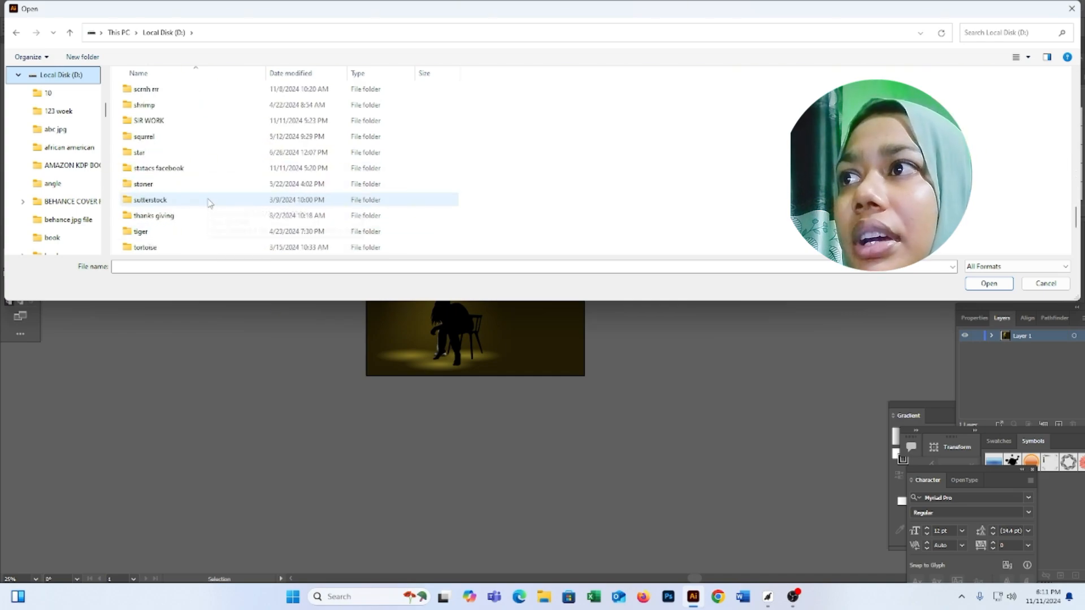
scroll(209, 202, "up", 12)
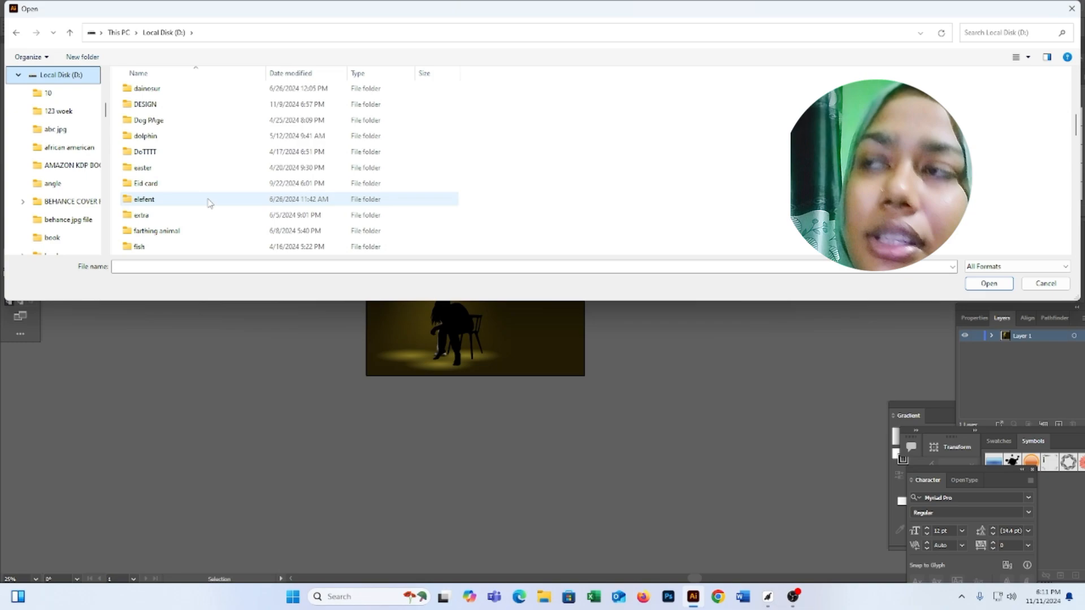
scroll(209, 202, "up", 3)
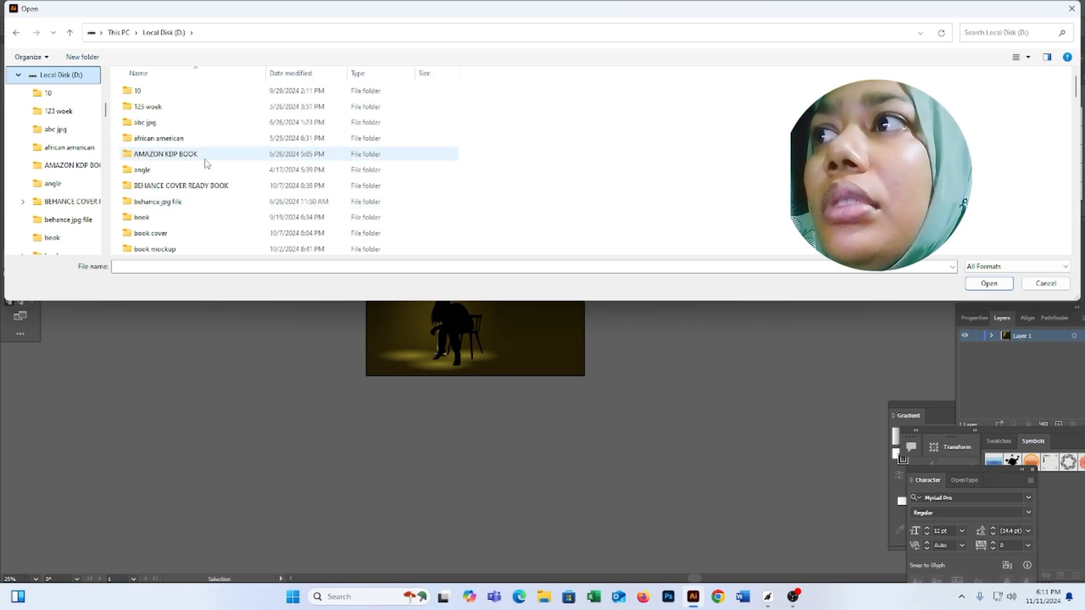
scroll(143, 204, "down", 3)
scroll(142, 205, "down", 3)
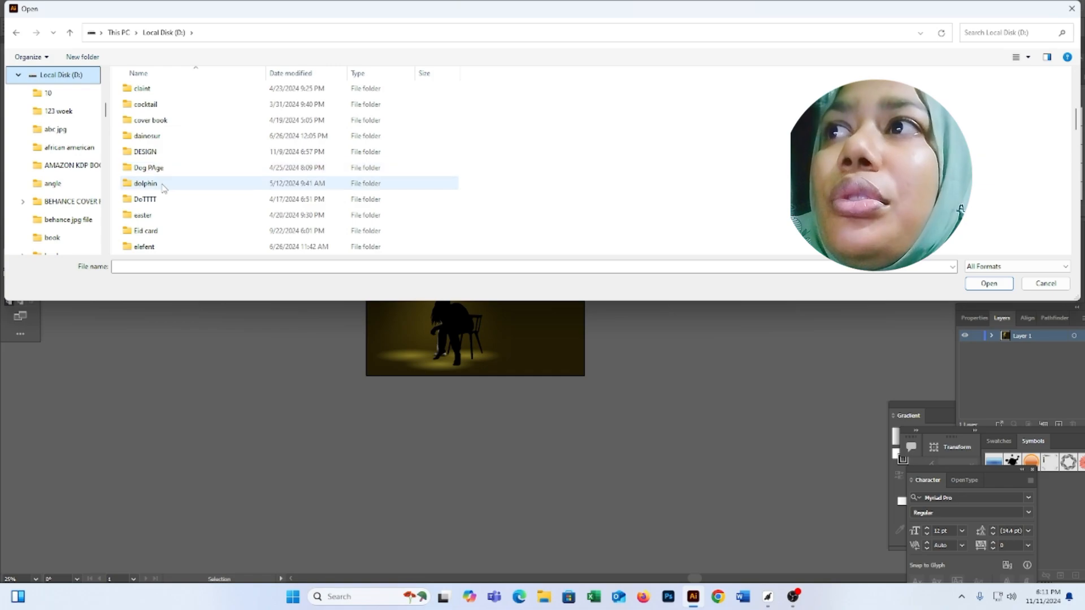
double_click(148, 152)
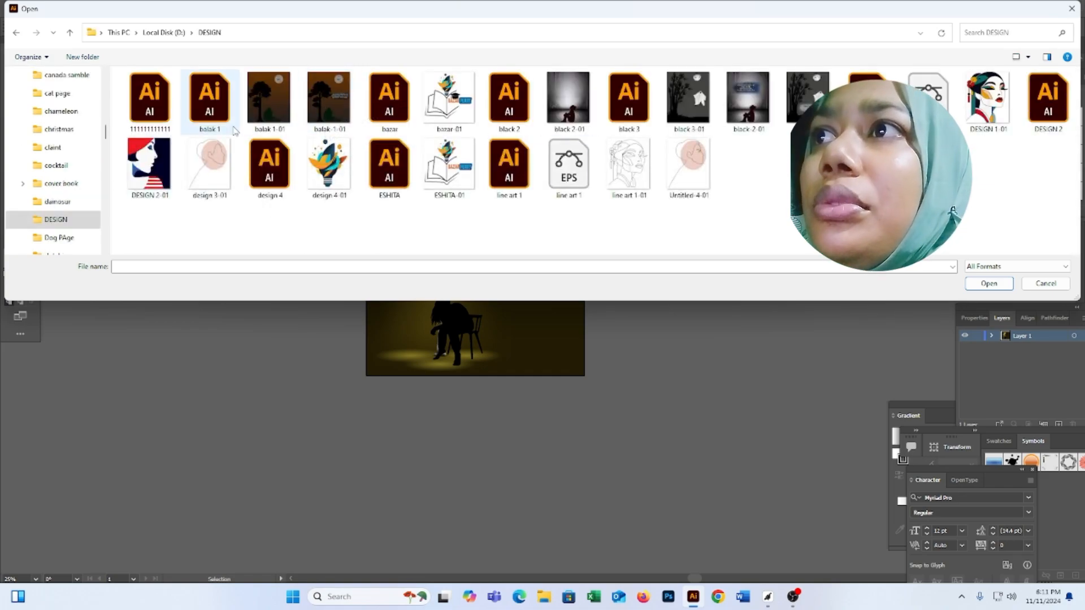
- Open the two tree-and-moon images, balak 1-01 and balak-1-01, together from the DESIGN folder
left_click_drag(244, 122, 325, 97)
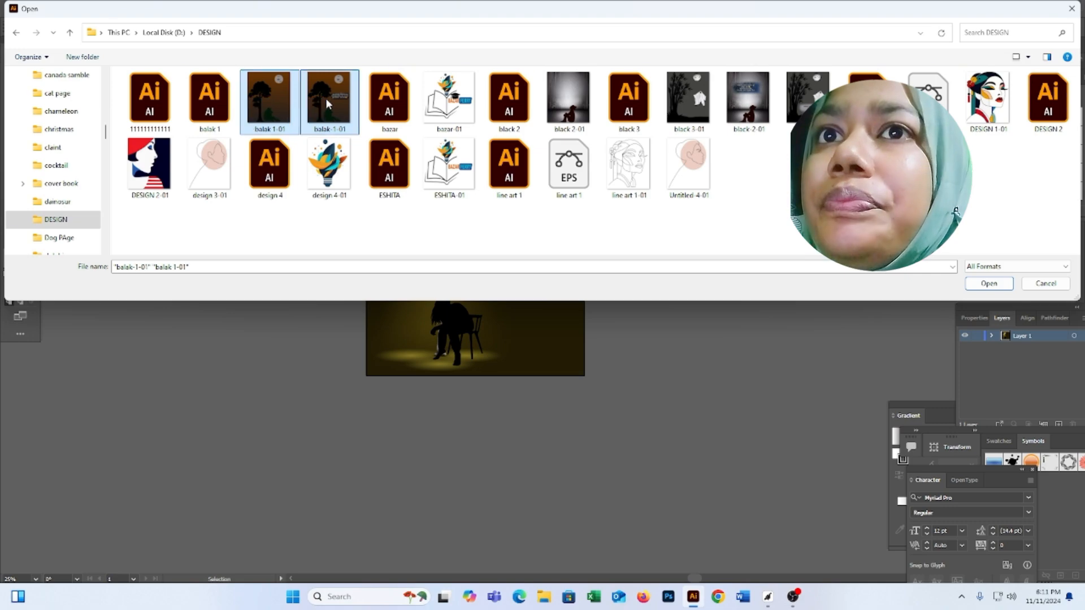
right_click(325, 97)
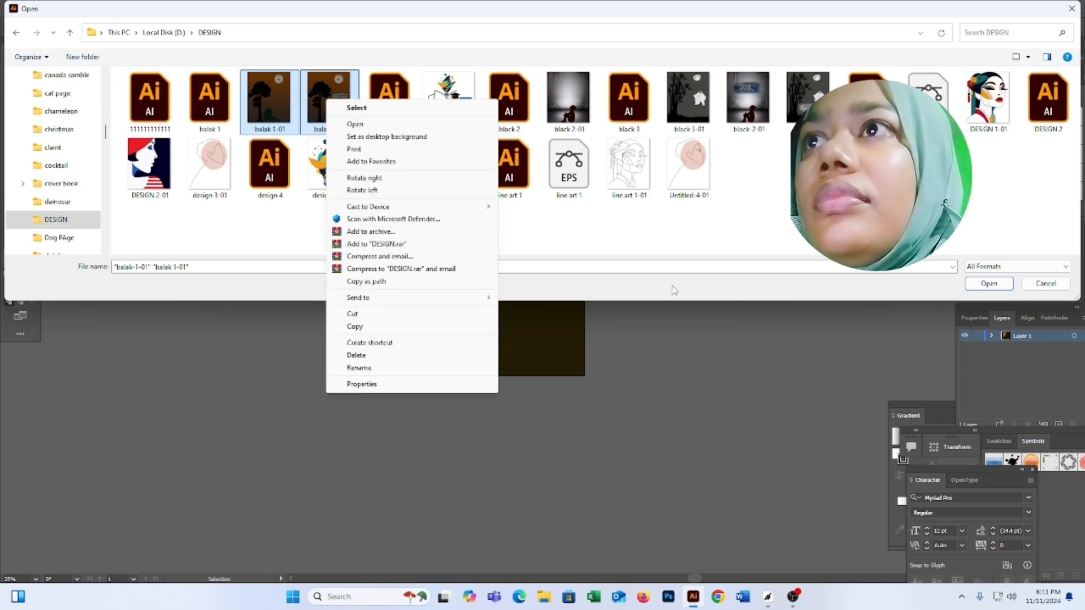
left_click(976, 287)
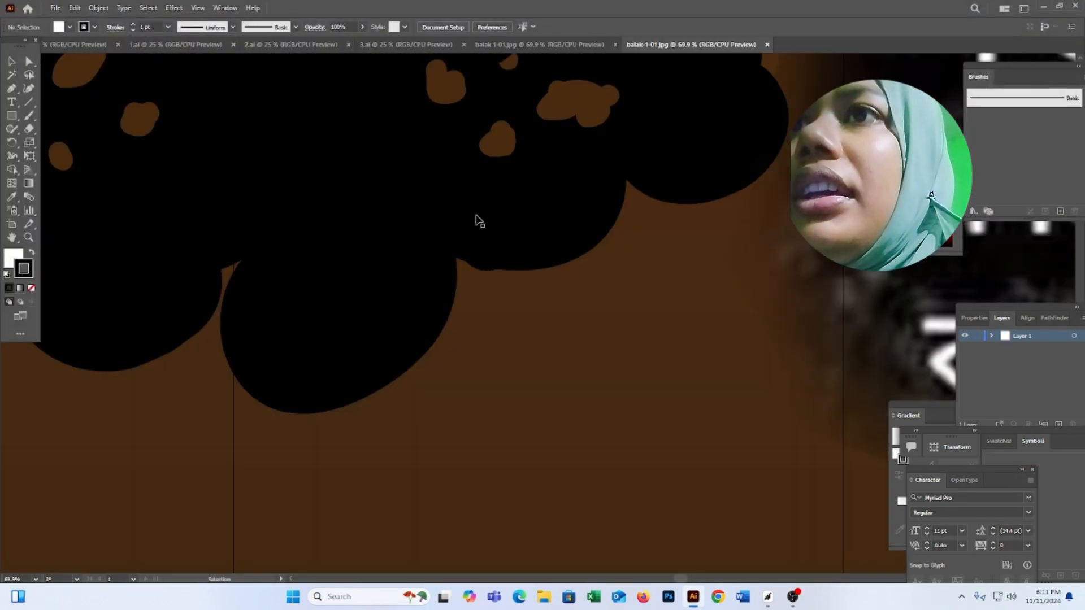
- Examine the balak-1-01.jpg artwork as a whole and its Bengali caption beside the tree up close
scroll(614, 161, "down", 9)
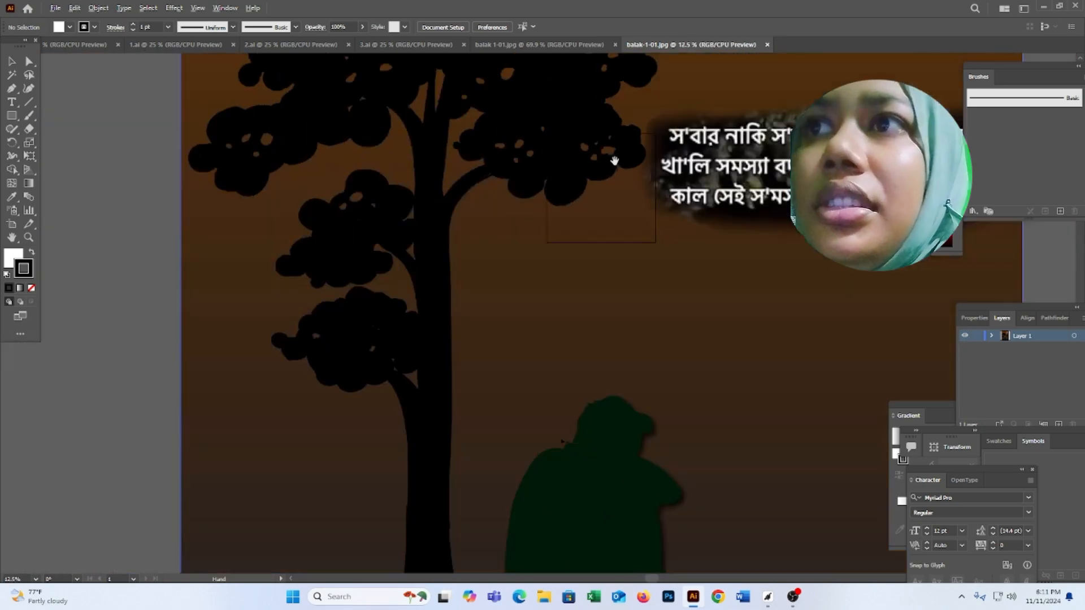
left_click_drag(614, 162, 583, 144)
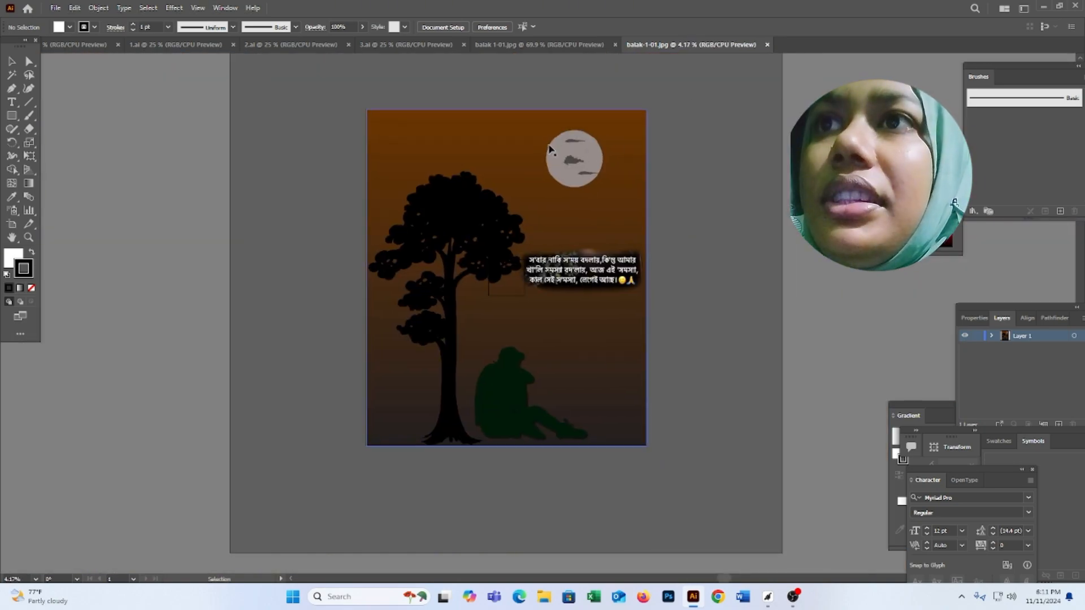
scroll(557, 275, "up", 5)
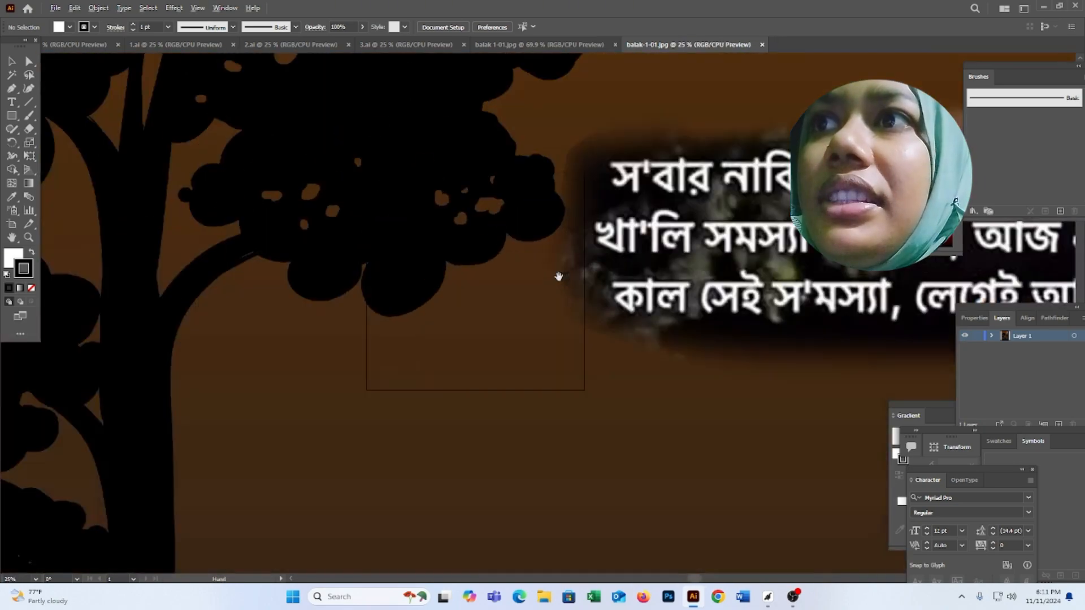
scroll(492, 255, "down", 4)
scroll(519, 243, "up", 5)
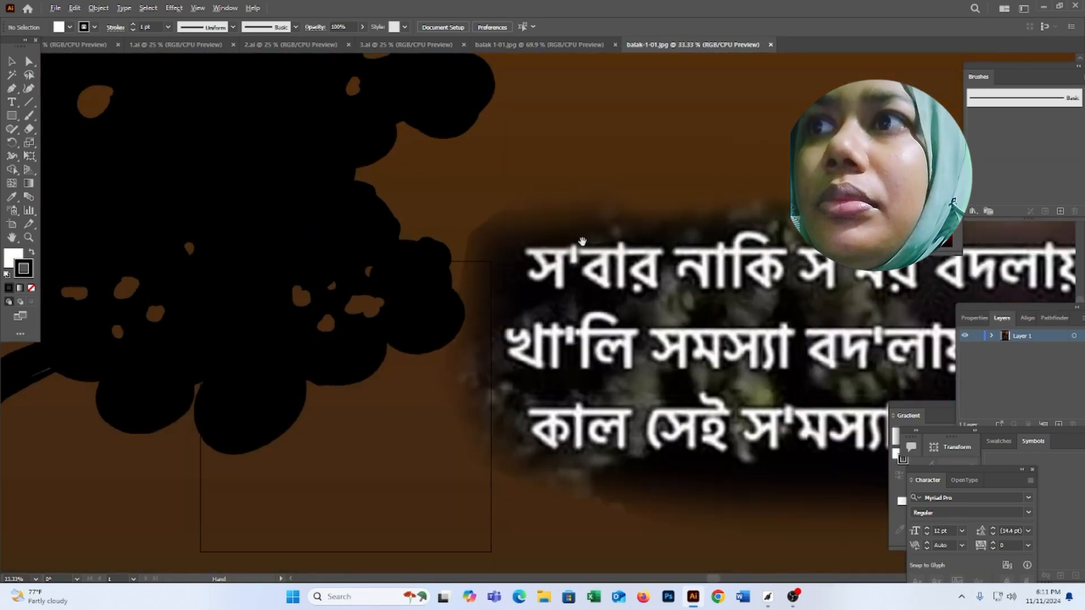
scroll(519, 245, "down", 4)
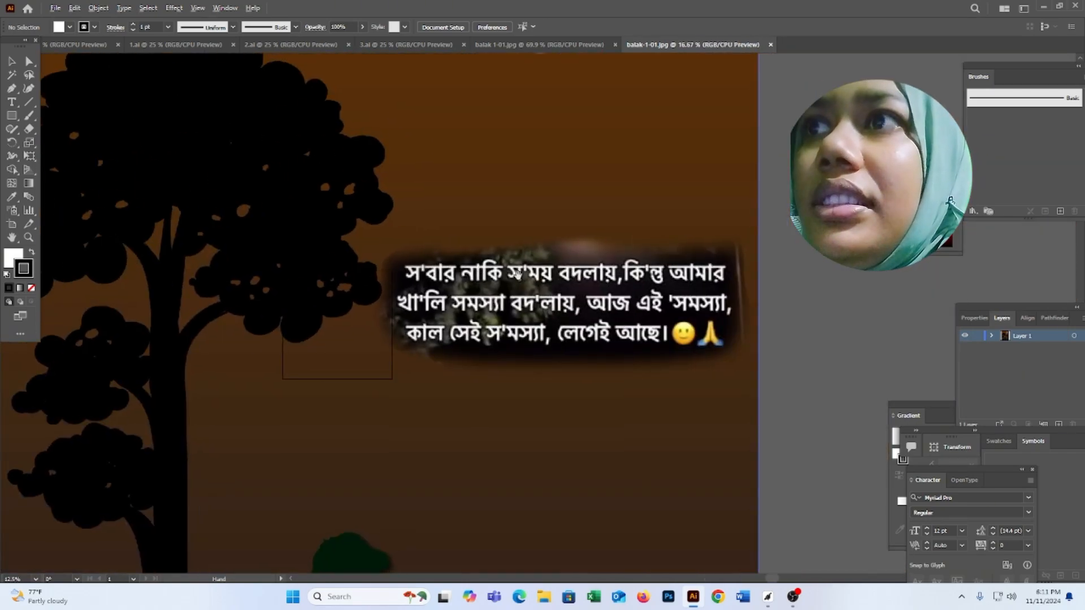
scroll(531, 263, "up", 3)
scroll(260, 268, "down", 4)
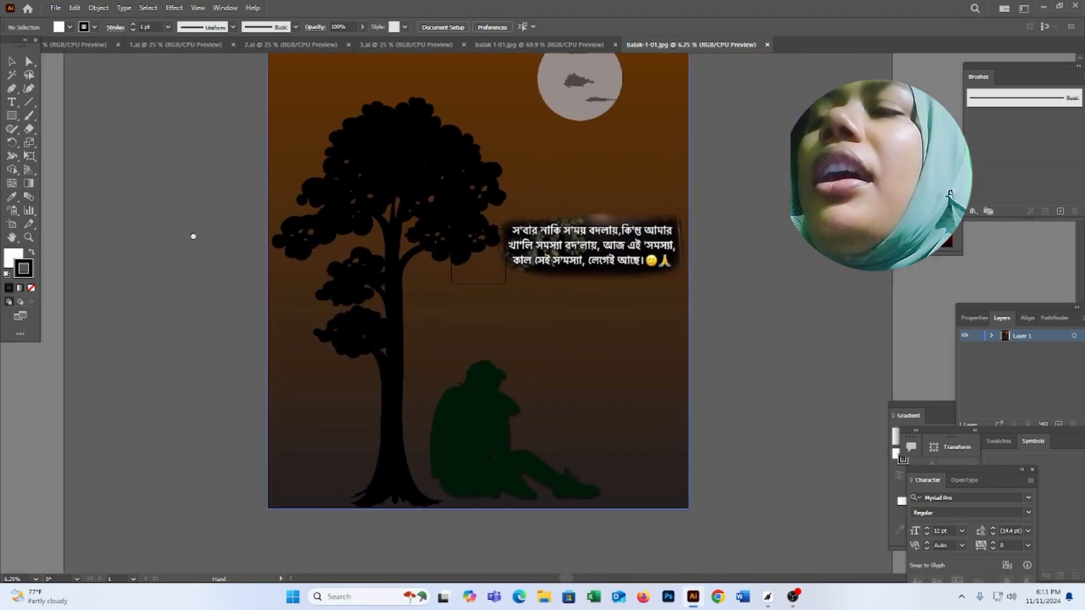
scroll(412, 242, "up", 5)
scroll(470, 566, "down", 4)
scroll(498, 282, "up", 2)
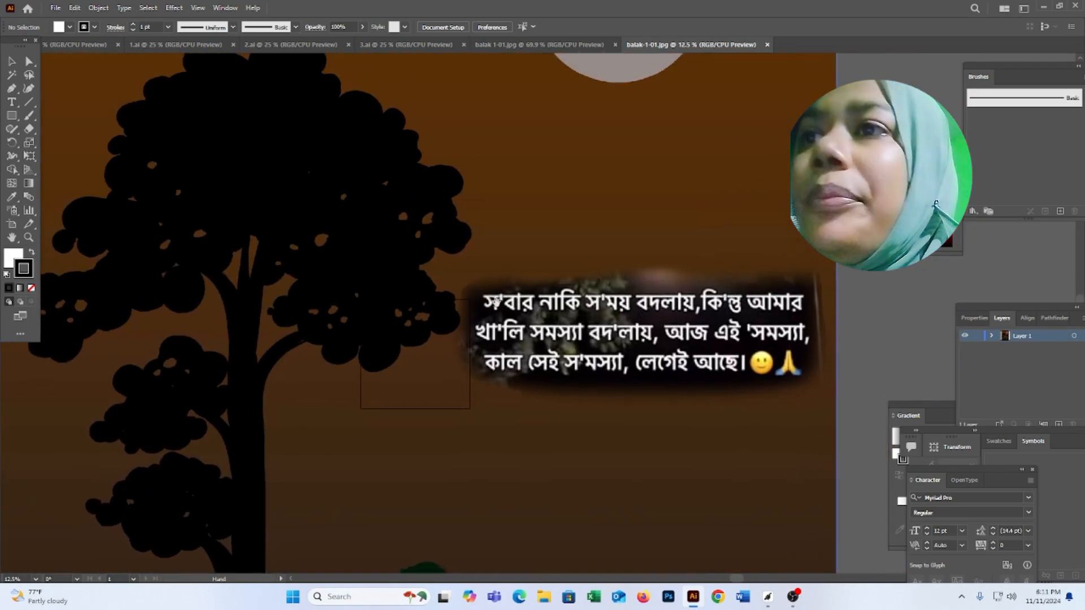
scroll(508, 290, "down", 6)
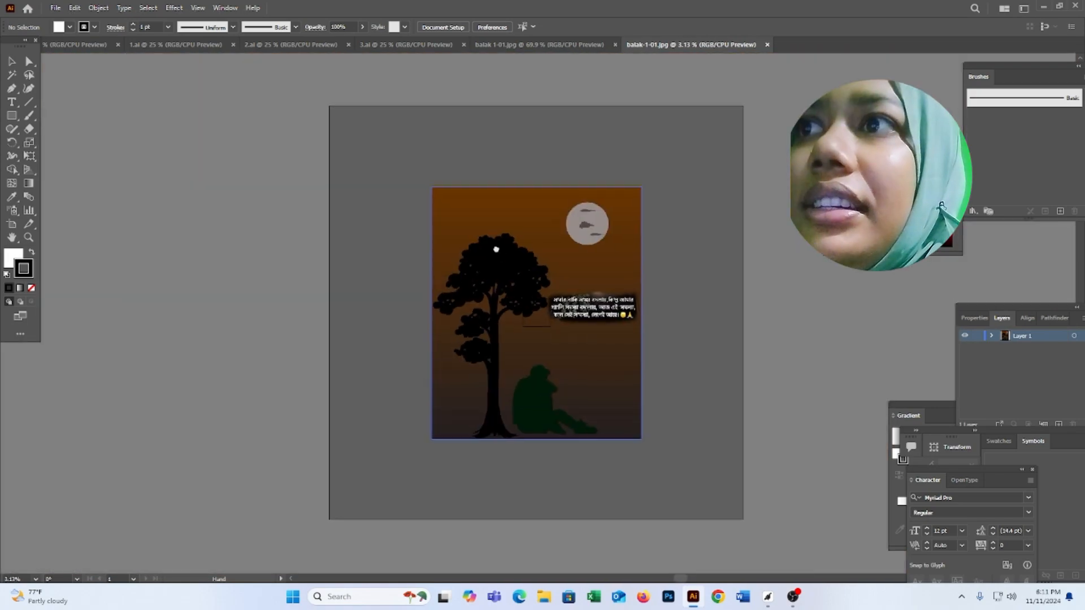
left_click_drag(496, 249, 477, 247)
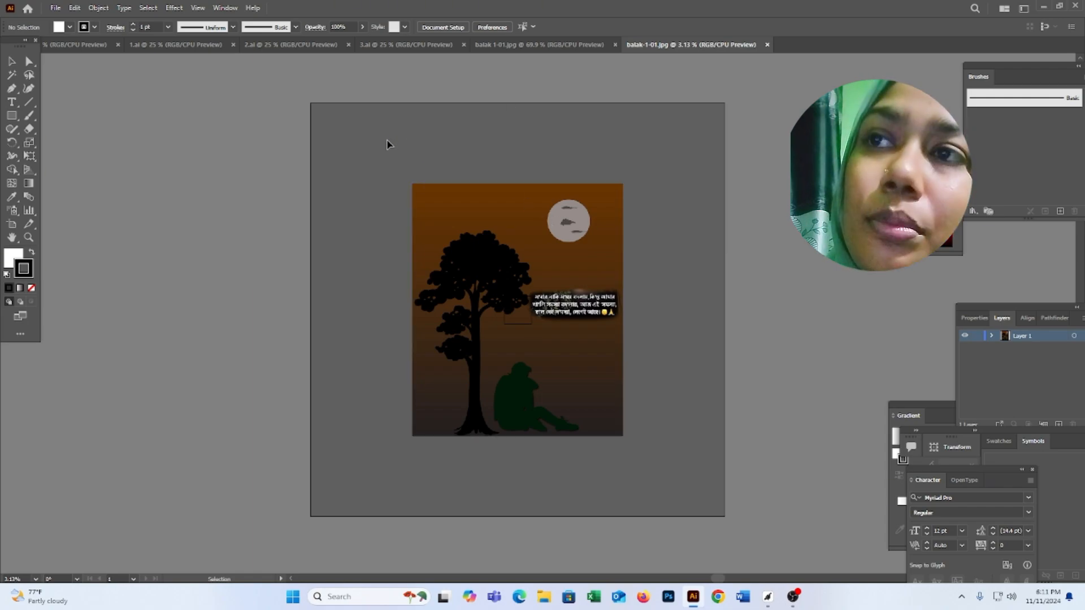
left_click(573, 316)
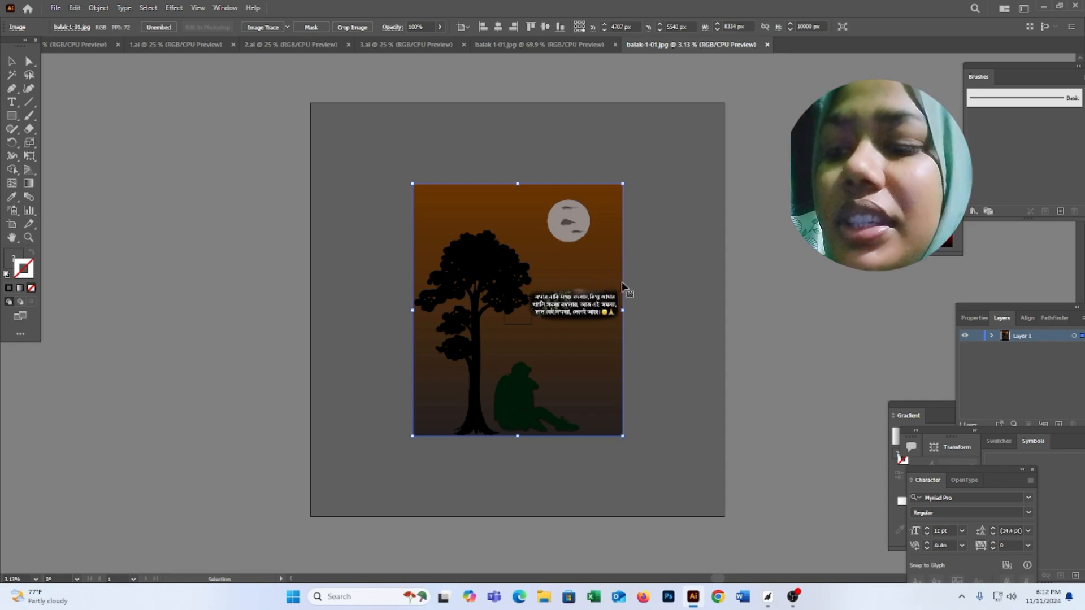
- View the full artwork in balak 1-01.jpg and compare it with the captioned version in balak-1-01.jpg
left_click(545, 44)
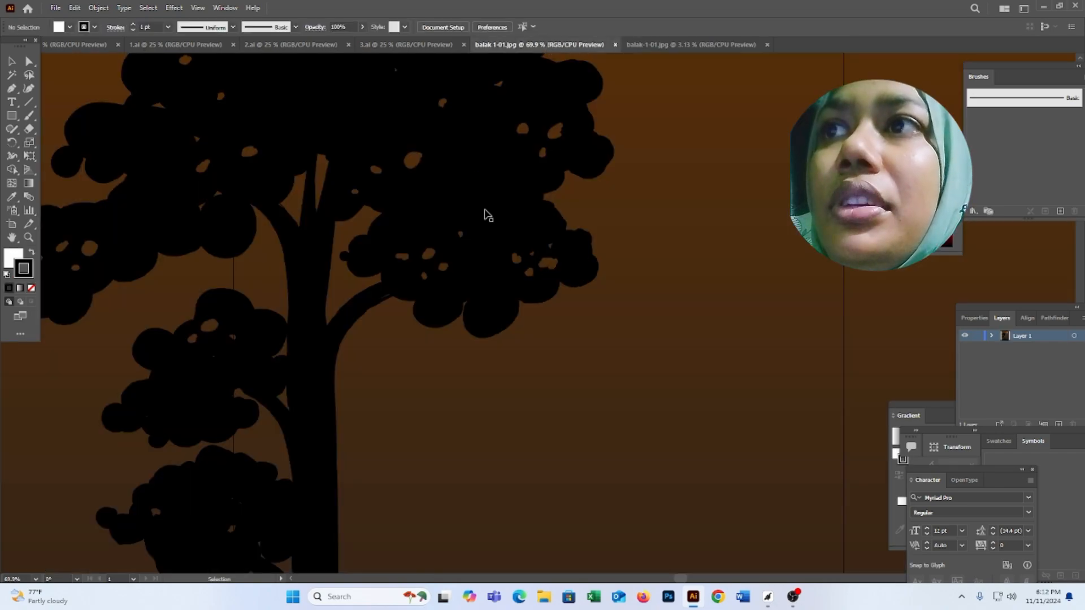
scroll(482, 289, "down", 6)
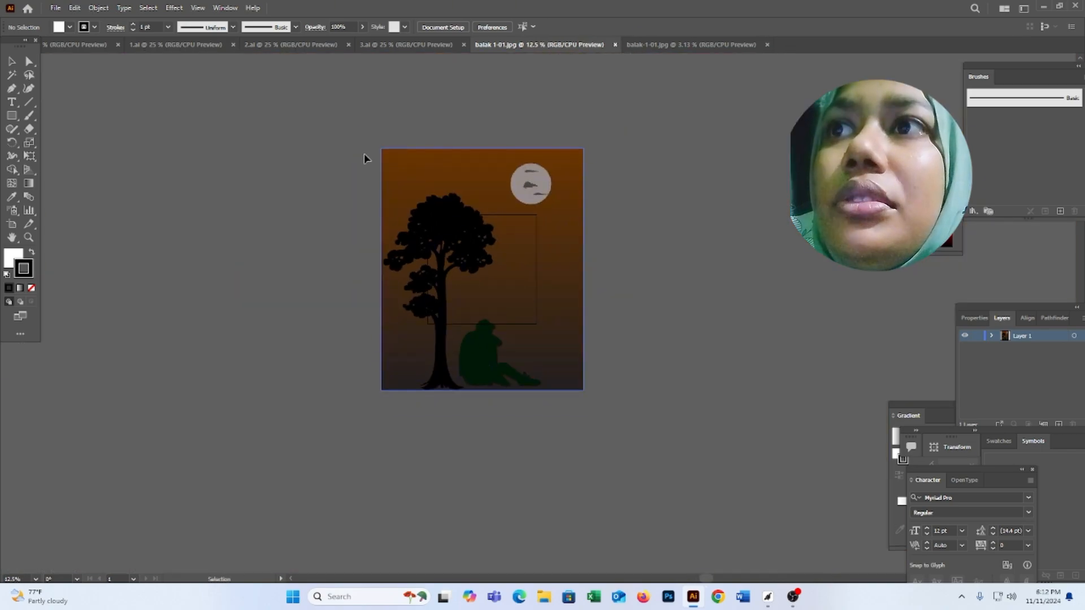
left_click_drag(357, 151, 548, 306)
left_click_drag(479, 147, 368, 118)
left_click(365, 142)
scroll(512, 312, "up", 5)
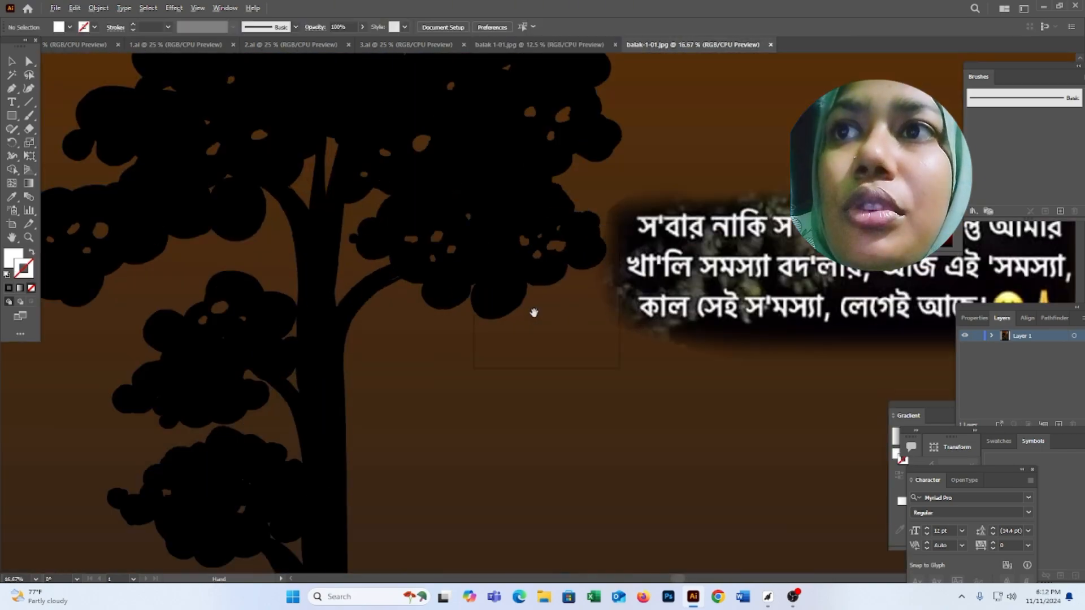
- View the full captioned artwork in balak-1-01.jpg and the street-lamp design in 3.ai
left_click_drag(791, 316, 646, 339)
scroll(646, 339, "down", 2)
scroll(552, 269, "down", 2)
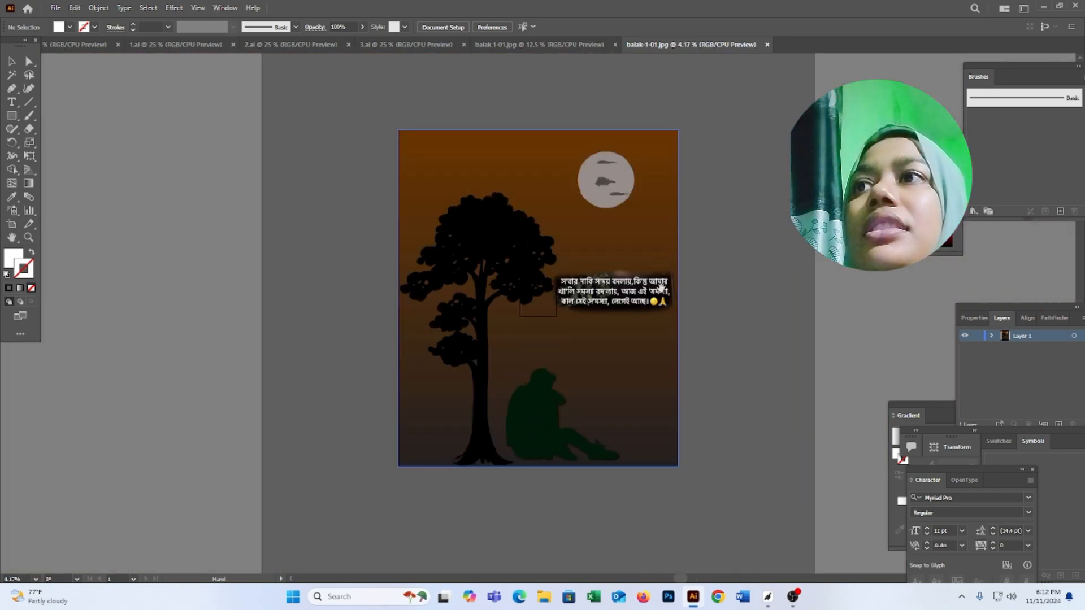
left_click(403, 47)
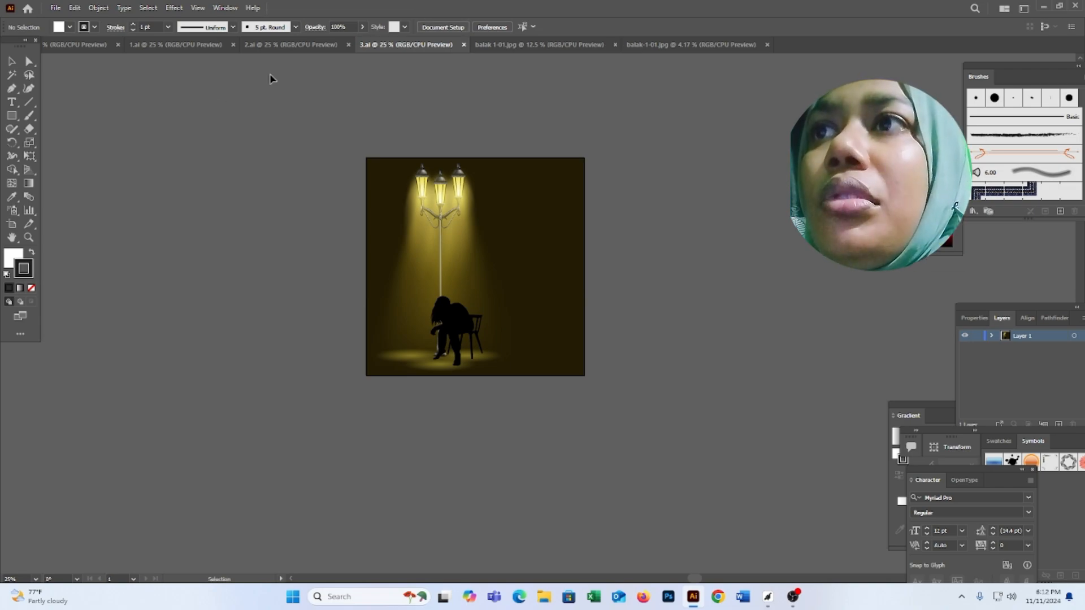
scroll(381, 256, "up", 4)
scroll(476, 262, "down", 3)
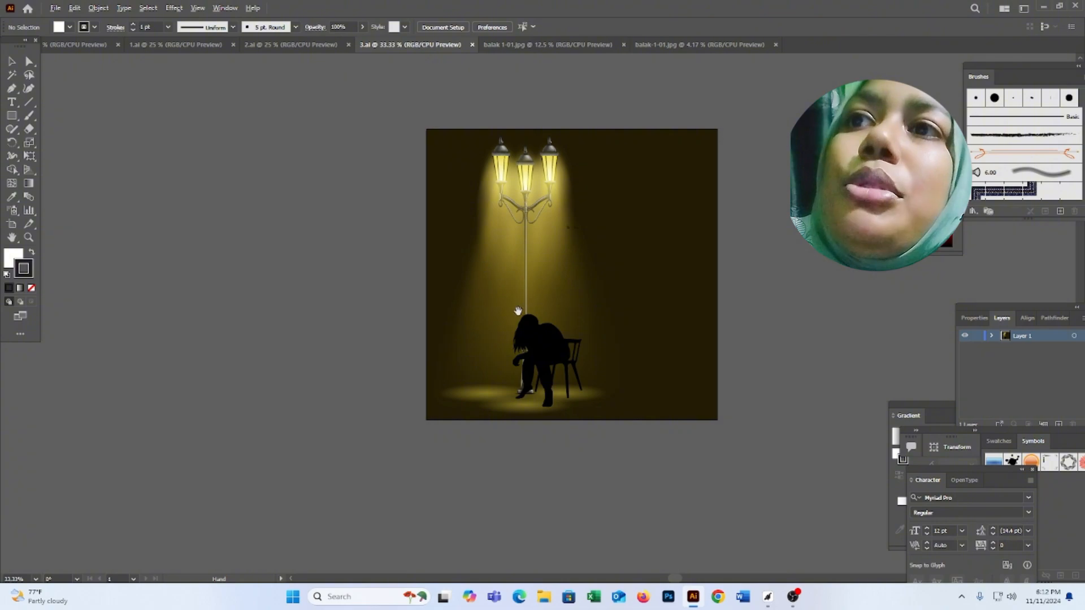
- Ungroup the street-lamp and seated-figure artwork in 3.ai
left_click_drag(487, 242, 436, 187)
left_click(518, 171)
right_click(710, 247)
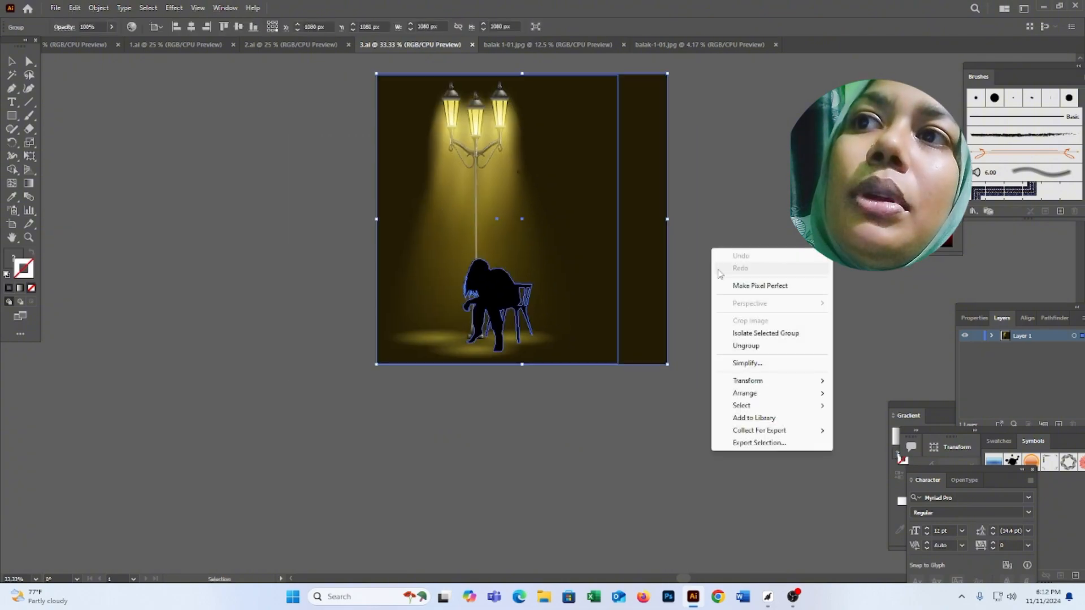
left_click(735, 346)
left_click(714, 312)
left_click(529, 307)
left_click(670, 303)
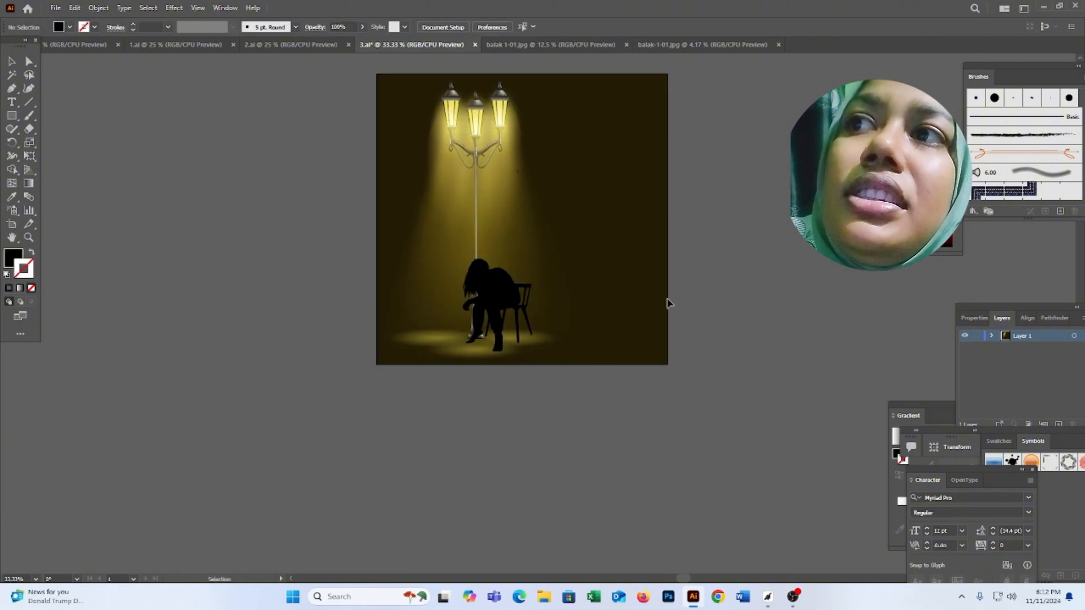
- Pull the seated silhouette, the street lamp with its light and the dark background rectangle apart in 3.ai
left_click_drag(494, 326, 256, 311)
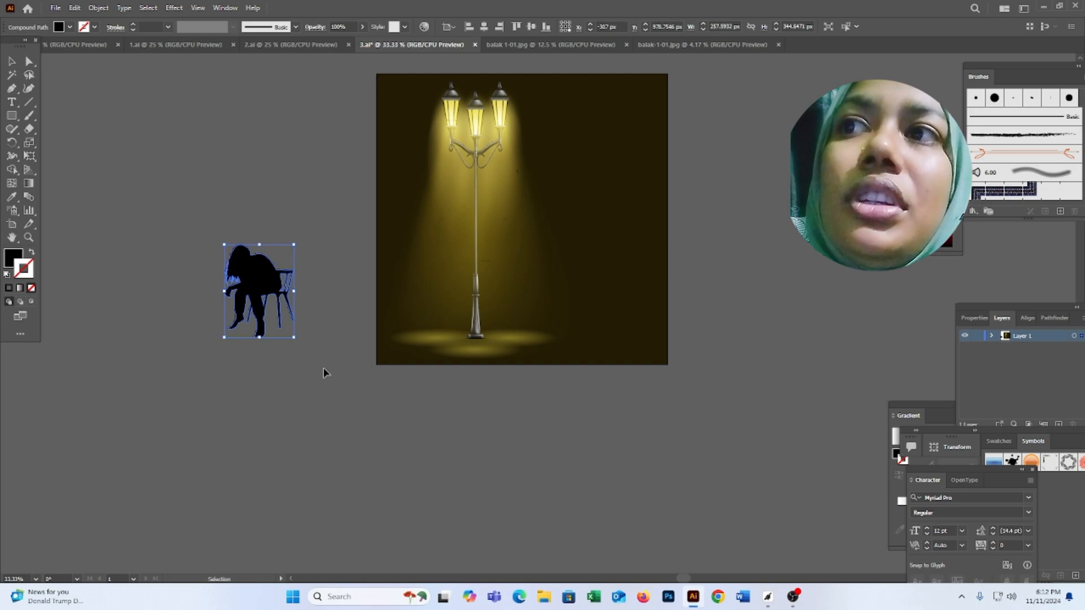
left_click_drag(450, 270, 431, 440)
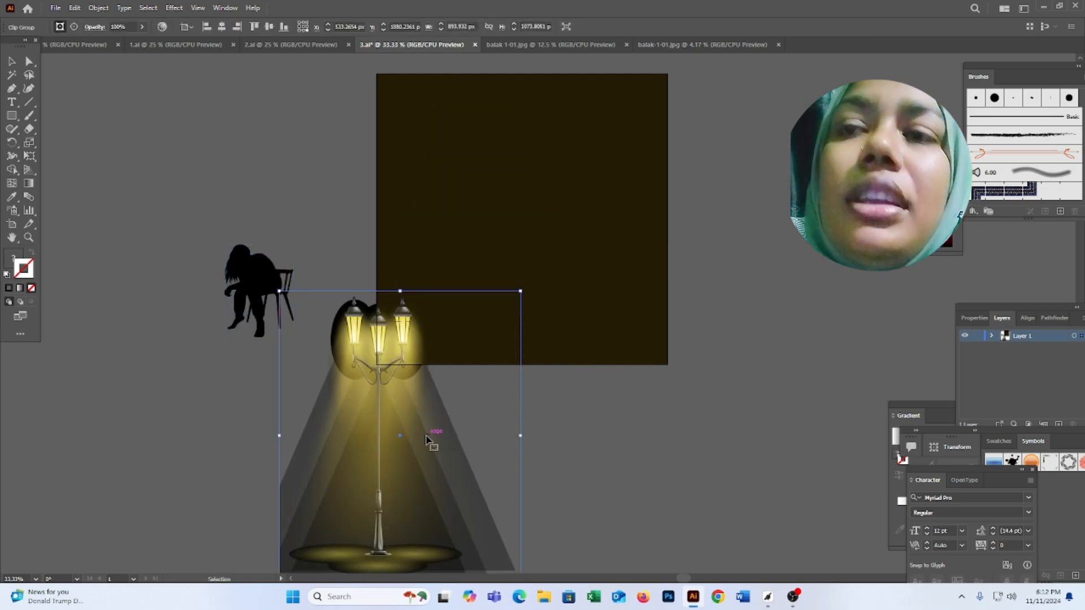
scroll(564, 252, "down", 2)
left_click(564, 252)
left_click_drag(661, 251, 765, 269)
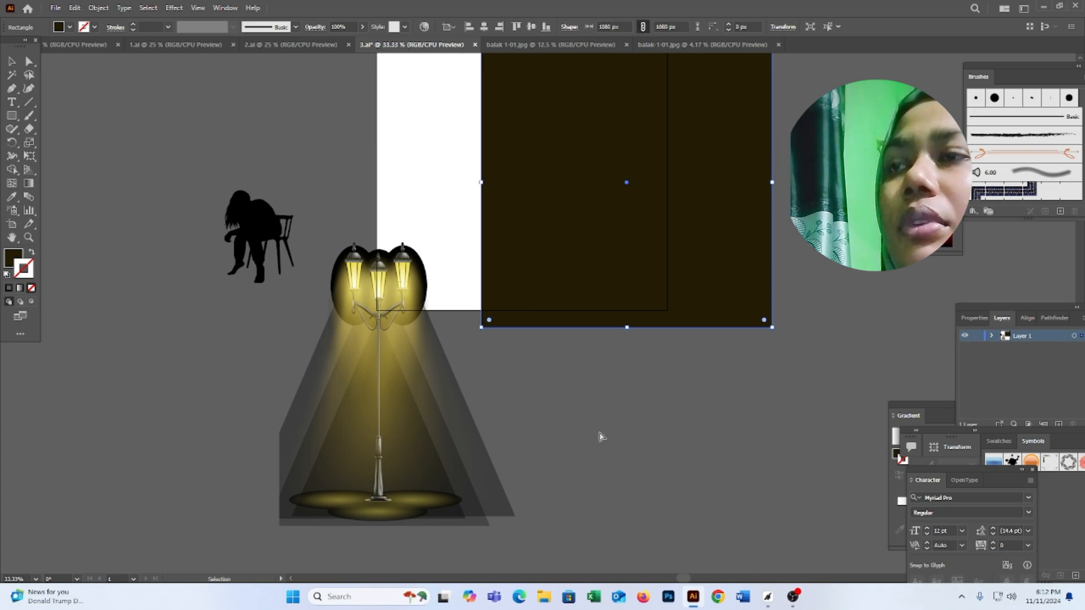
- Undo the moves of the background rectangle, street lamp and seated silhouette in 3.ai
key("ctrl+z")
key("ctrl+z")
key("ctrl+z")
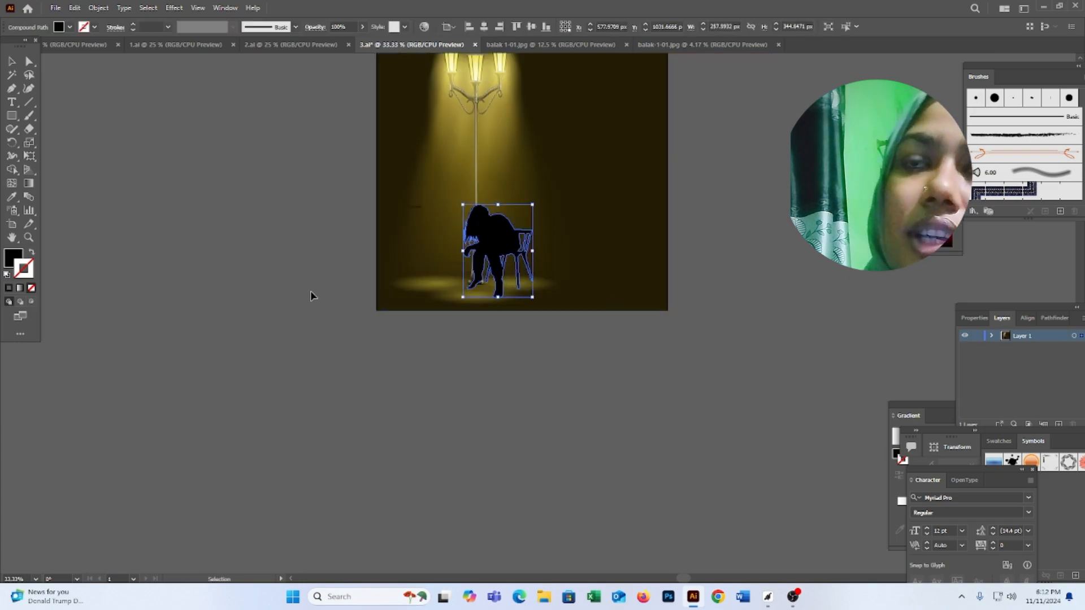
scroll(310, 292, "up", 2)
left_click_drag(310, 222, 759, 335)
left_click(687, 305)
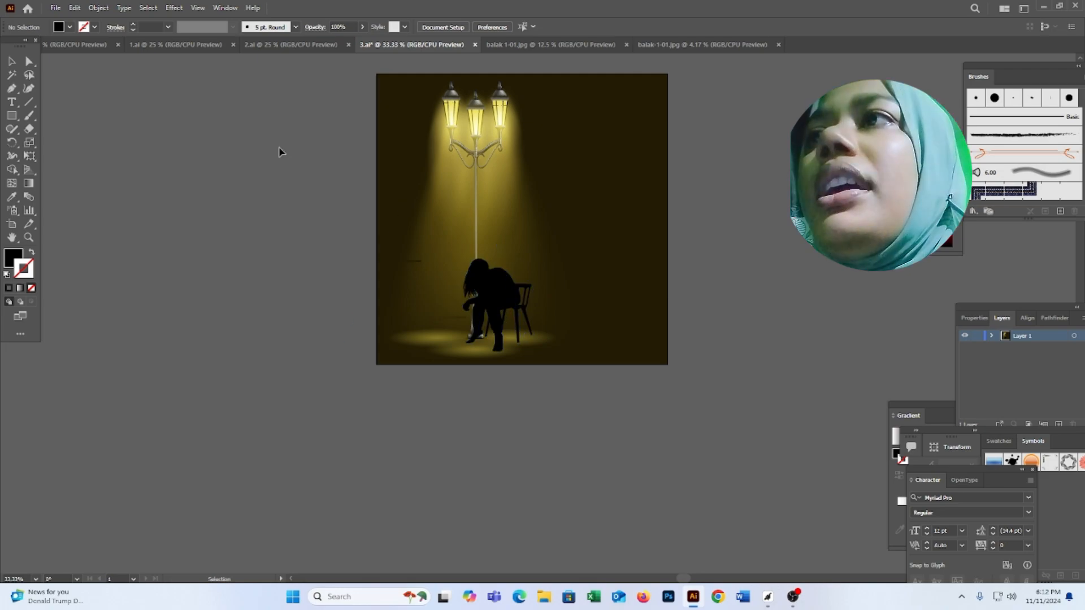
left_click(590, 242)
left_click(764, 205)
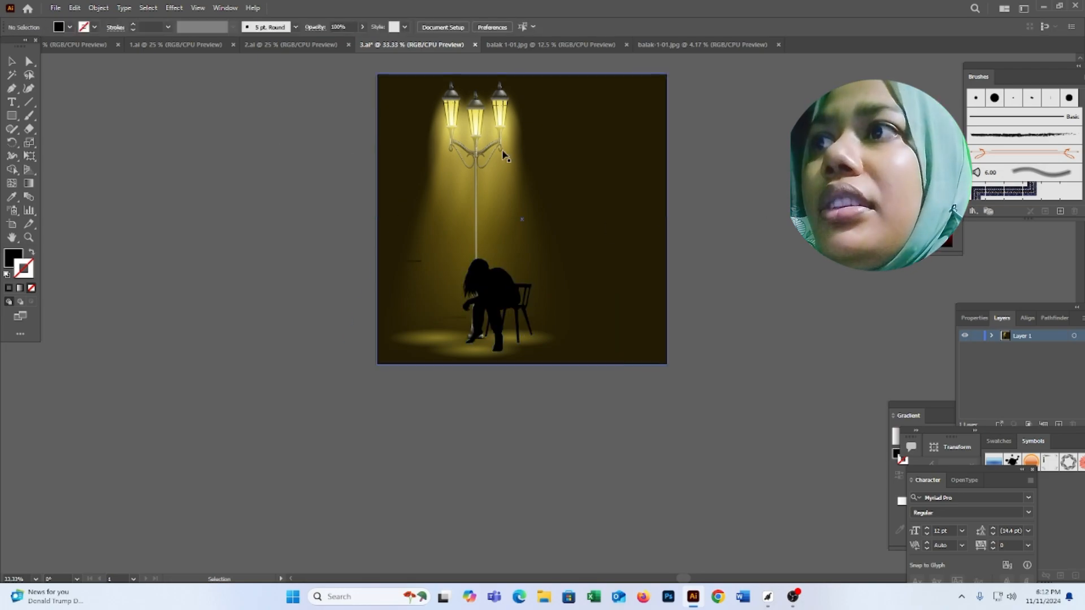
- Switch to 2.ai and examine the night scene with its tree, bench, seated figure and lantern
left_click(276, 44)
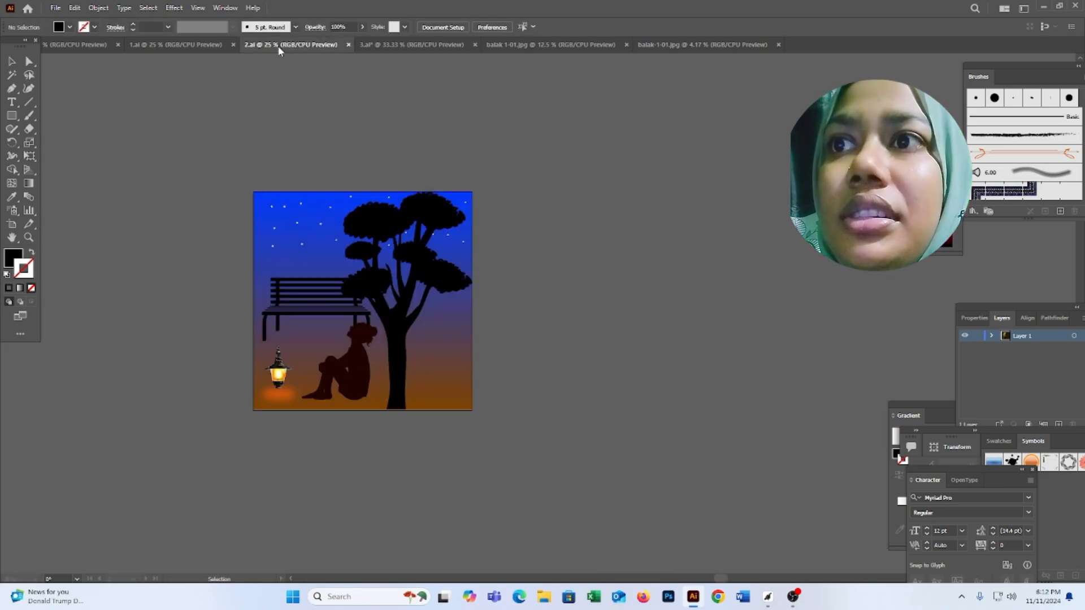
left_click(426, 307)
right_click(537, 274)
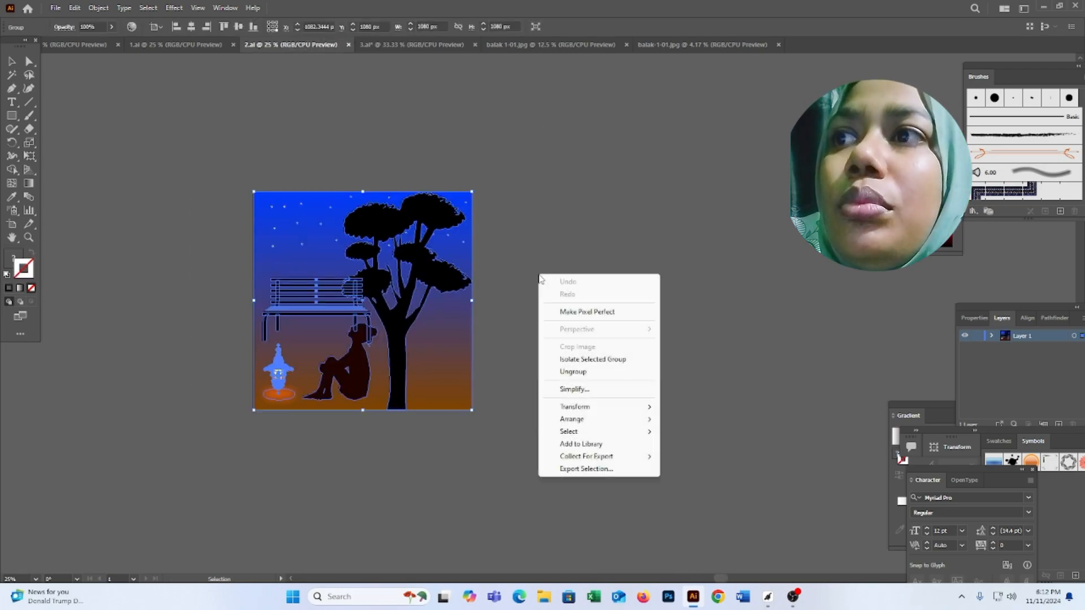
left_click(523, 209)
left_click_drag(237, 137, 491, 490)
key("space")
left_click_drag(495, 273, 574, 255)
left_click(598, 245)
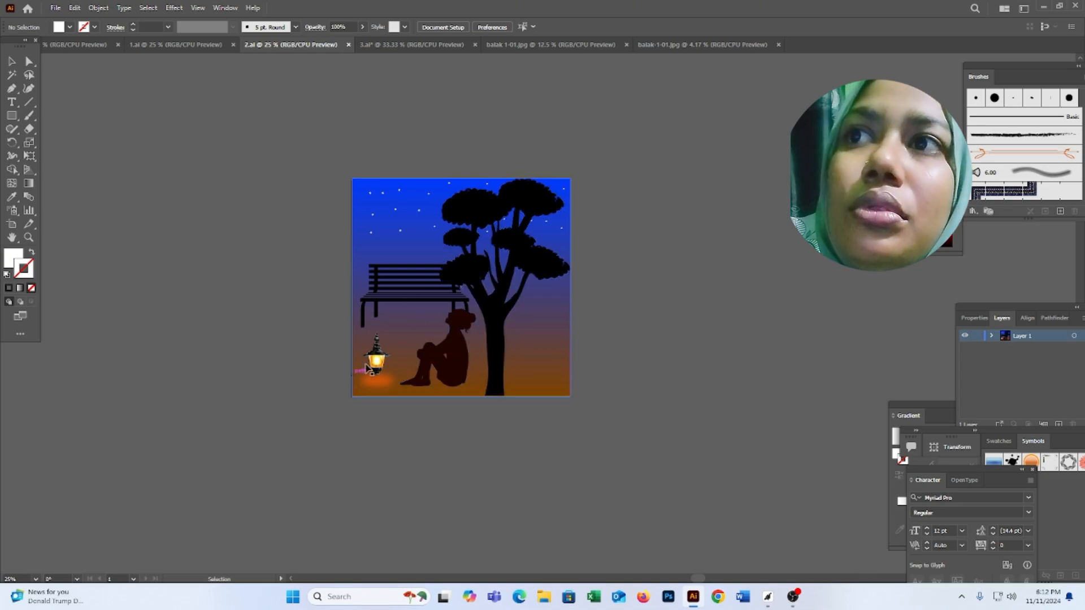
- Select the entire 2.ai scene to inspect the outlines of its elements, and clear the selection
left_click_drag(313, 143, 654, 438)
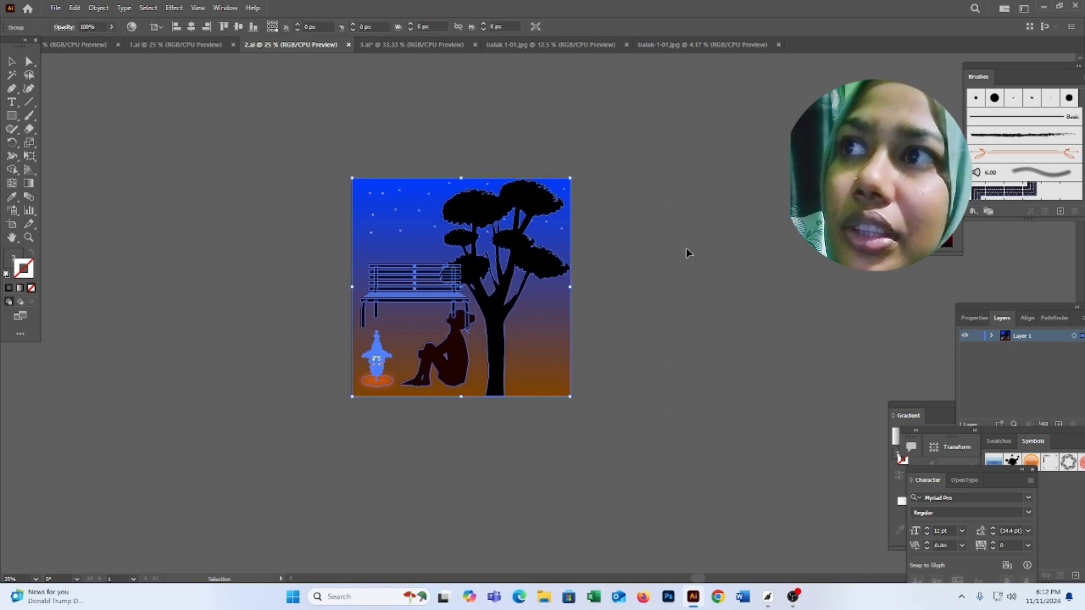
left_click(686, 248)
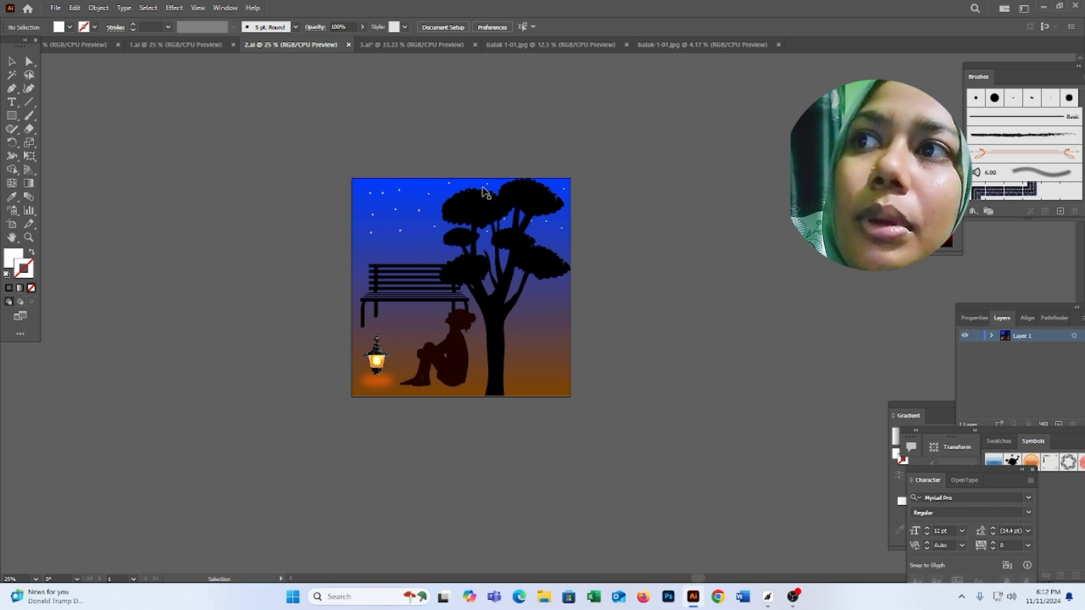
left_click_drag(672, 433, 708, 474)
left_click(660, 280)
left_click_drag(300, 145, 625, 504)
left_click(608, 344)
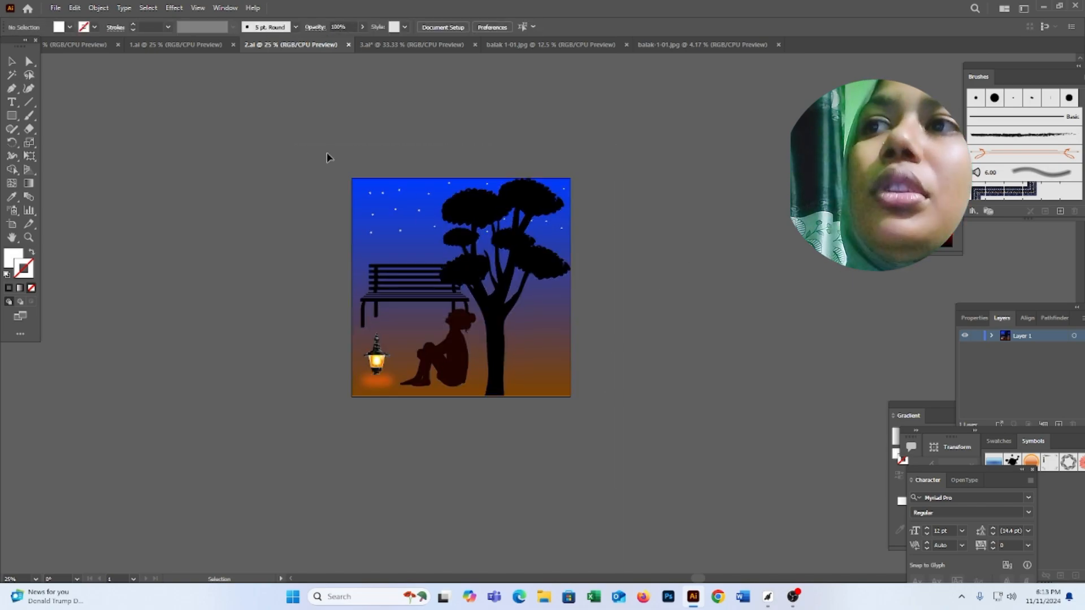
key("ctrl+a")
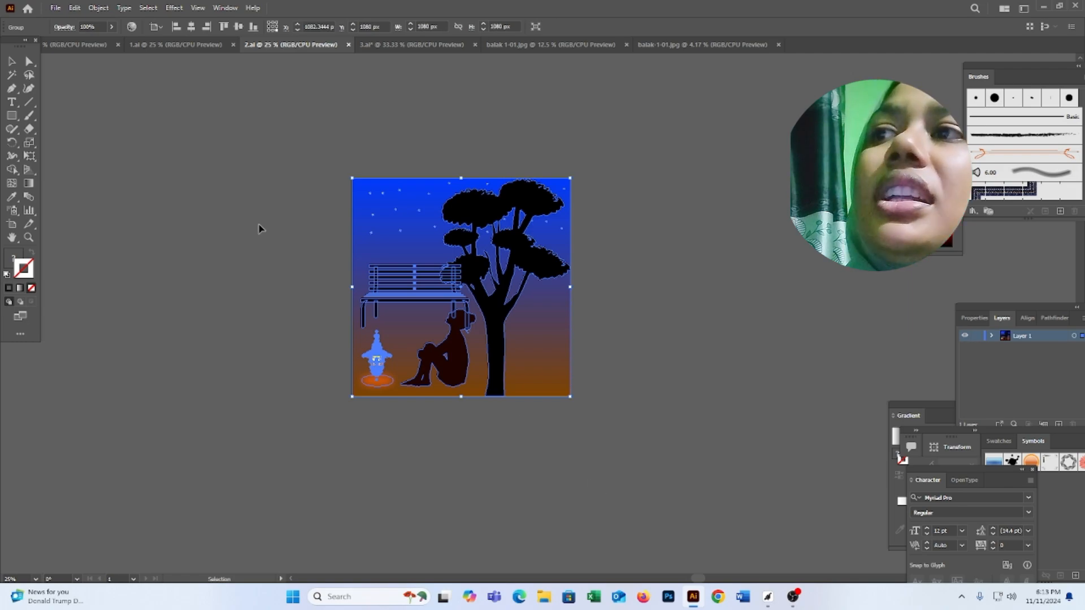
left_click(305, 198)
key("ctrl+a")
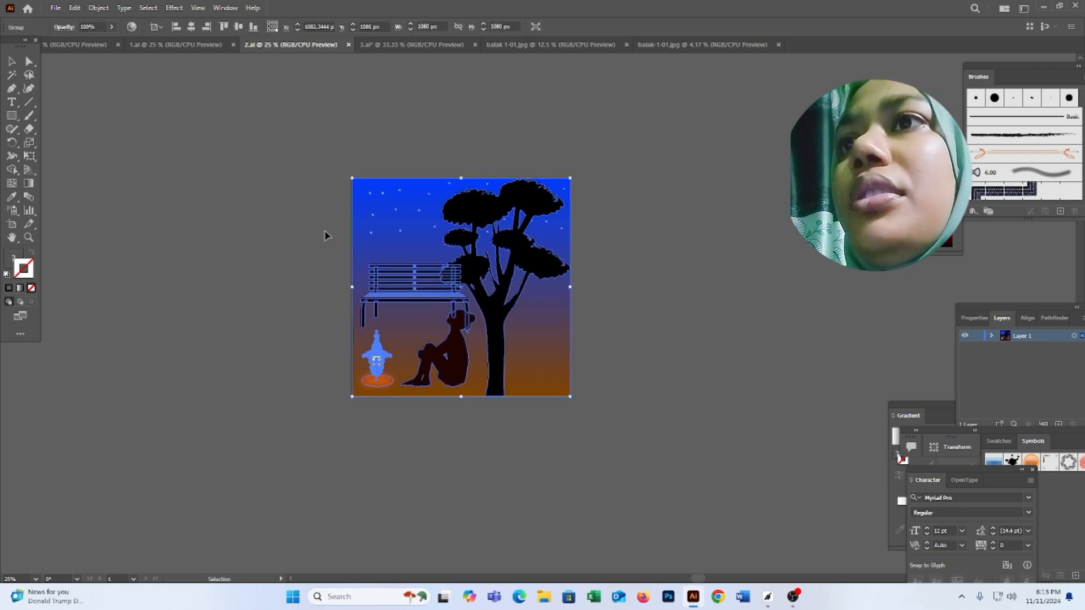
left_click(321, 206)
- Switch to 1.ai and look over the tree, bench and double street-lamp design
left_click(142, 47)
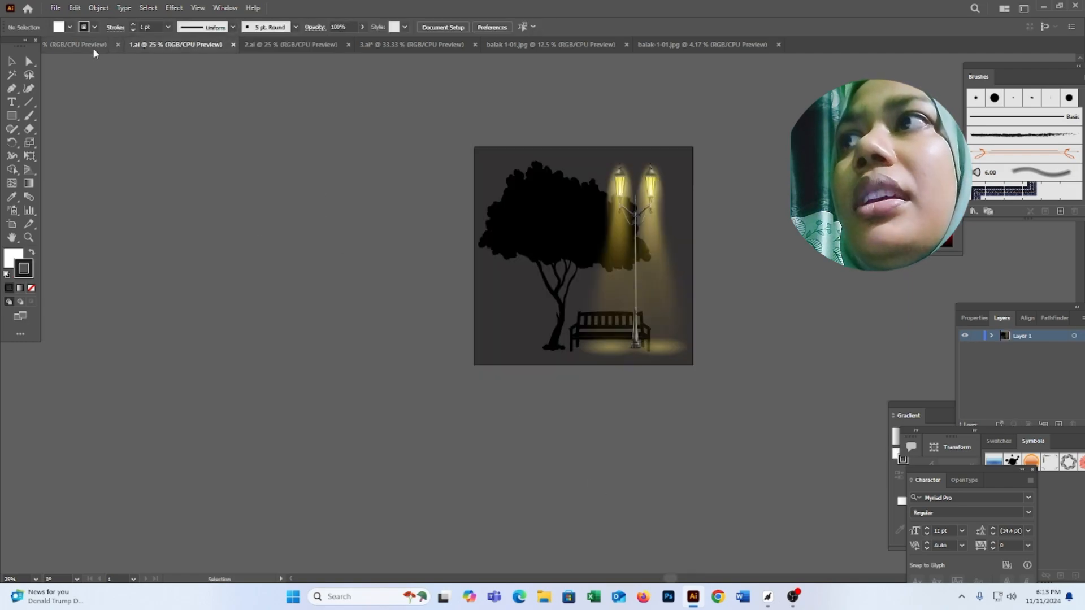
left_click_drag(419, 168, 665, 410)
left_click(209, 177)
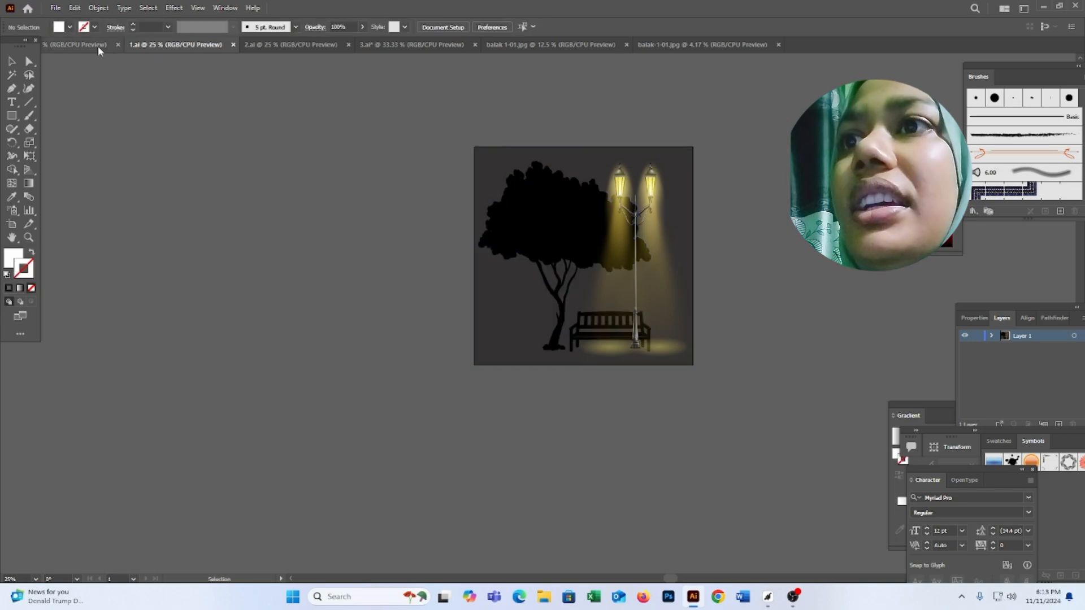
- Examine the yellow-gradient design with the girl on a bench, the tree and the bush, whole and closer up
left_click(70, 45)
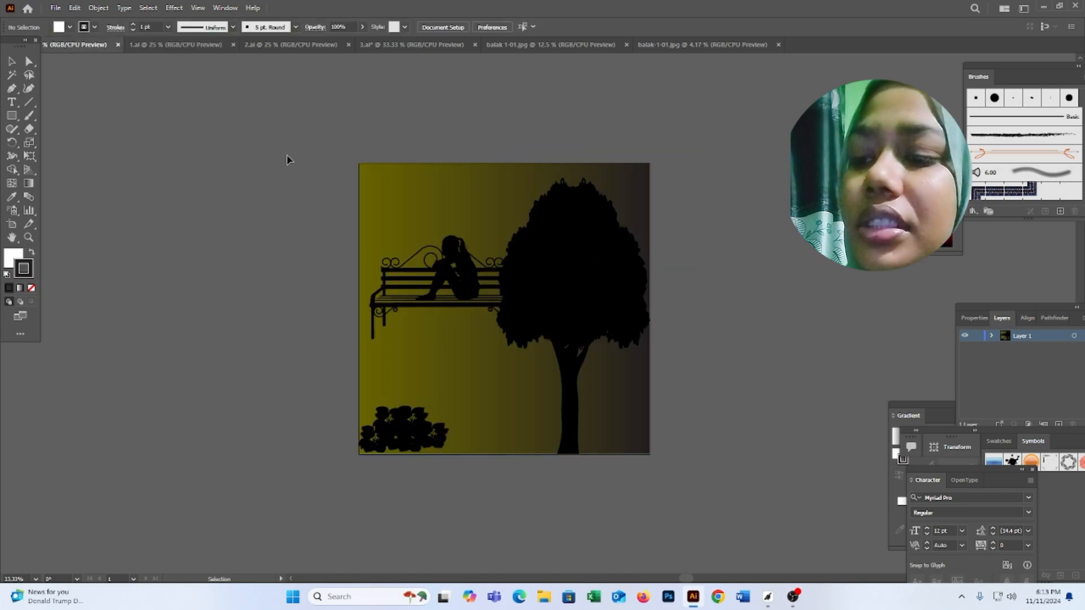
left_click_drag(701, 599, 738, 346)
left_click(738, 346)
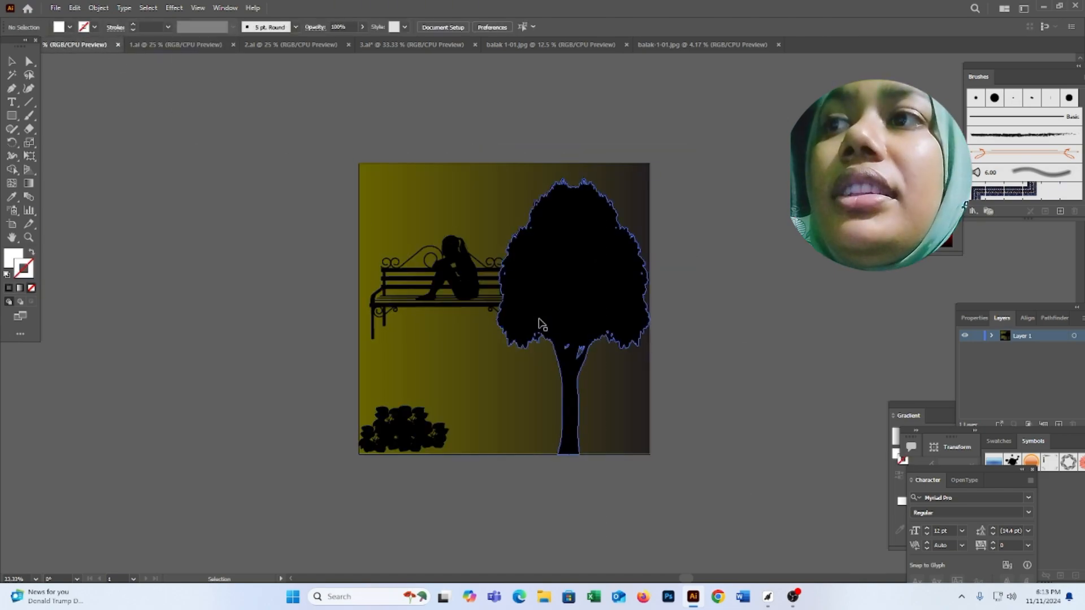
scroll(443, 295, "up", 4)
scroll(445, 299, "down", 4)
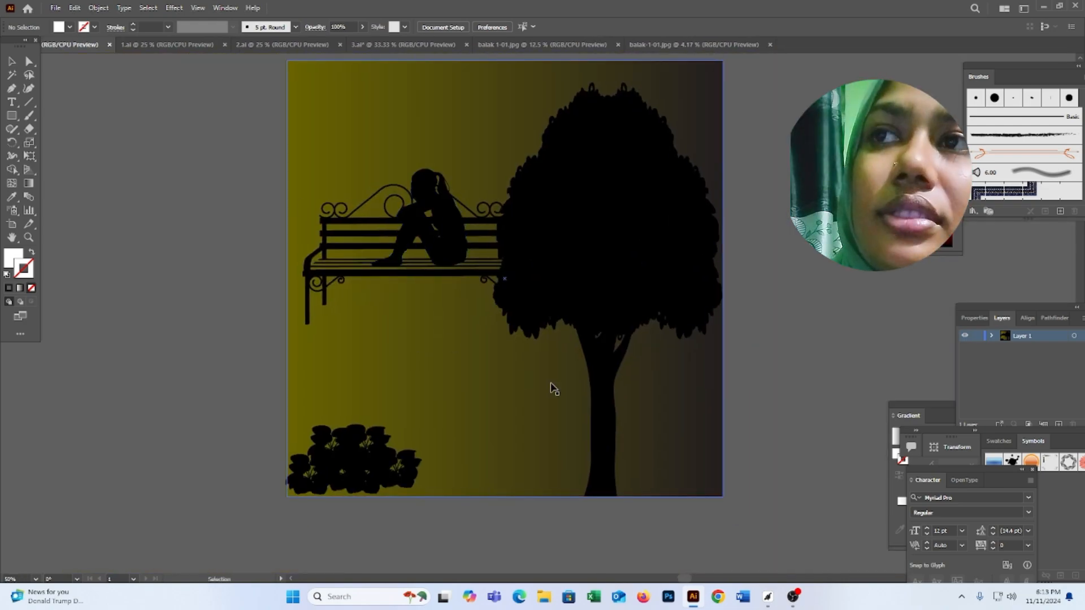
scroll(553, 389, "up", 2)
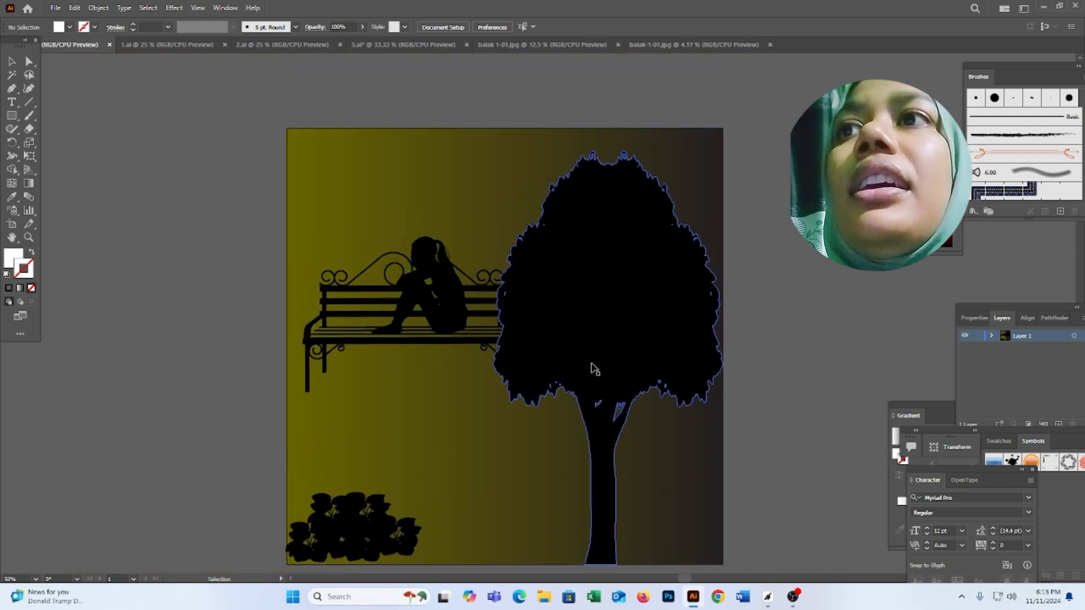
scroll(562, 358, "down", 2)
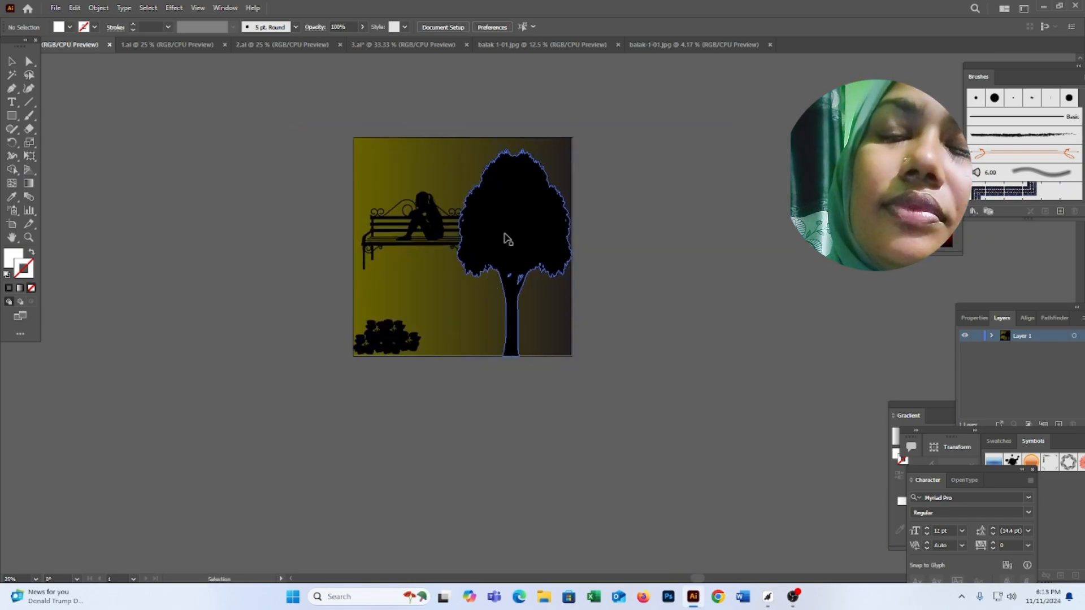
left_click_drag(336, 158, 712, 507)
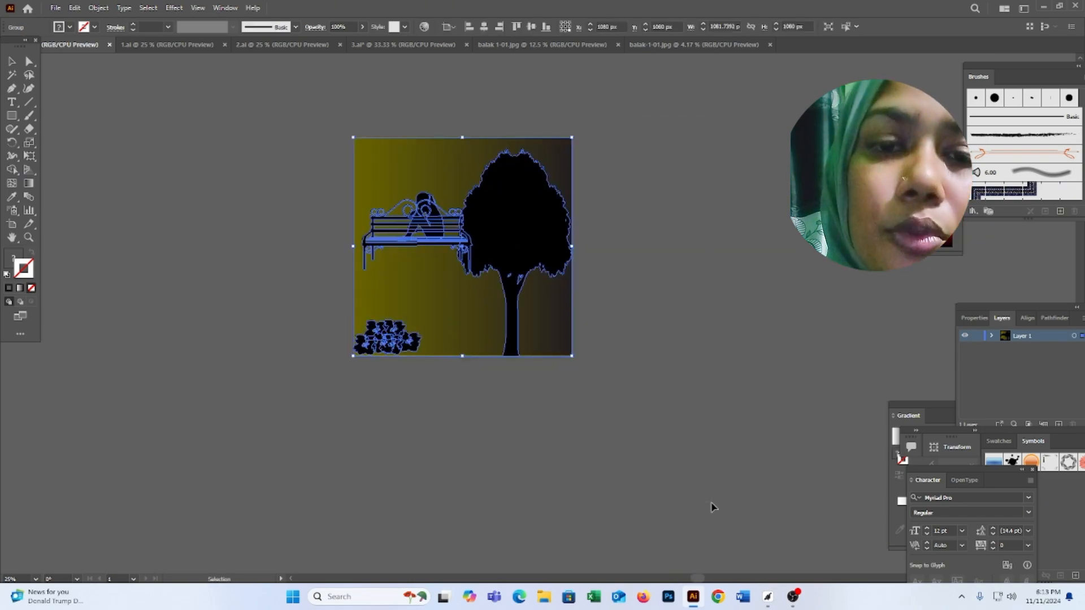
left_click(631, 327)
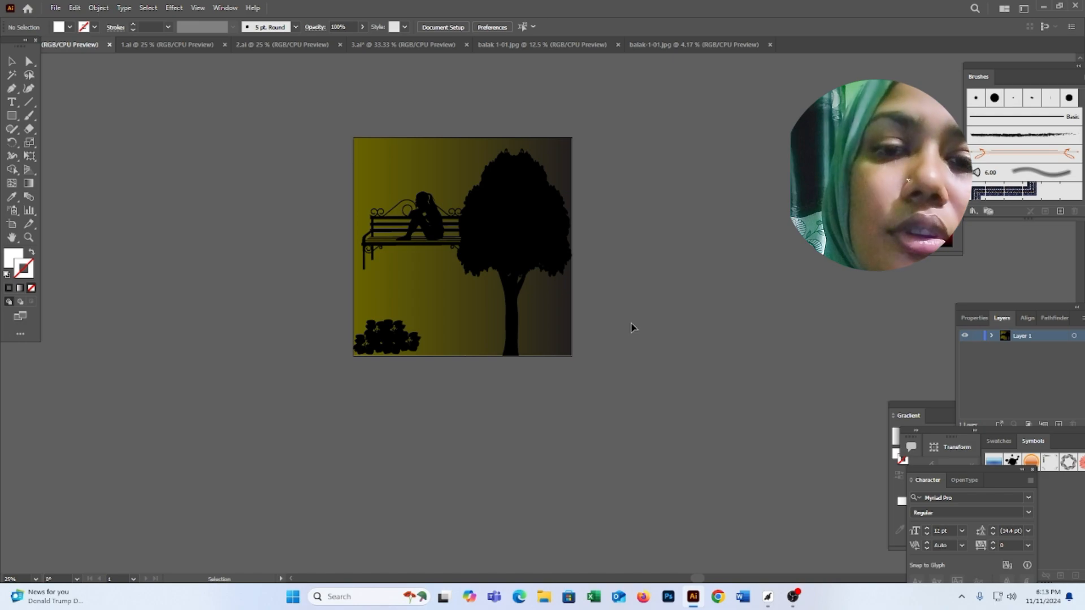
left_click_drag(313, 137, 608, 346)
left_click(608, 346)
- Compare the designs in 1.ai and 2.ai, ending on the street-lamp scene in 1.ai
left_click(154, 45)
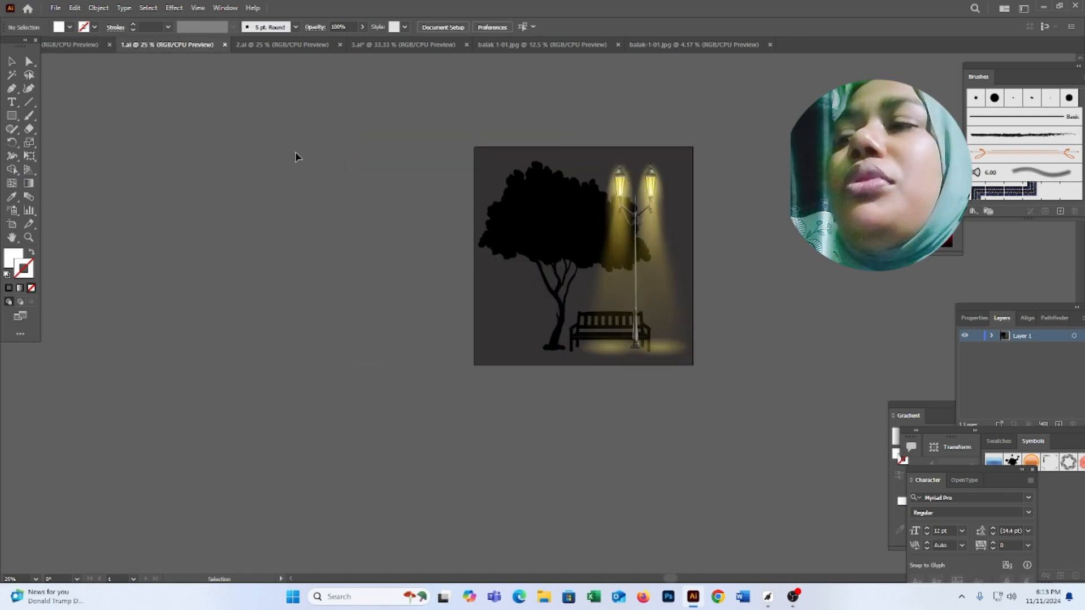
left_click(285, 45)
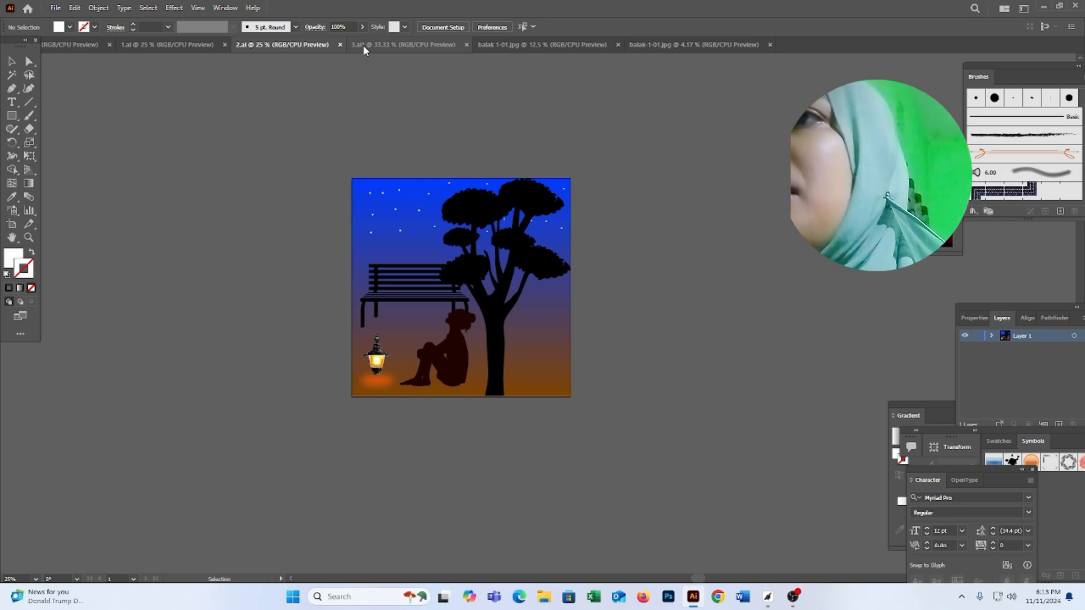
left_click(192, 44)
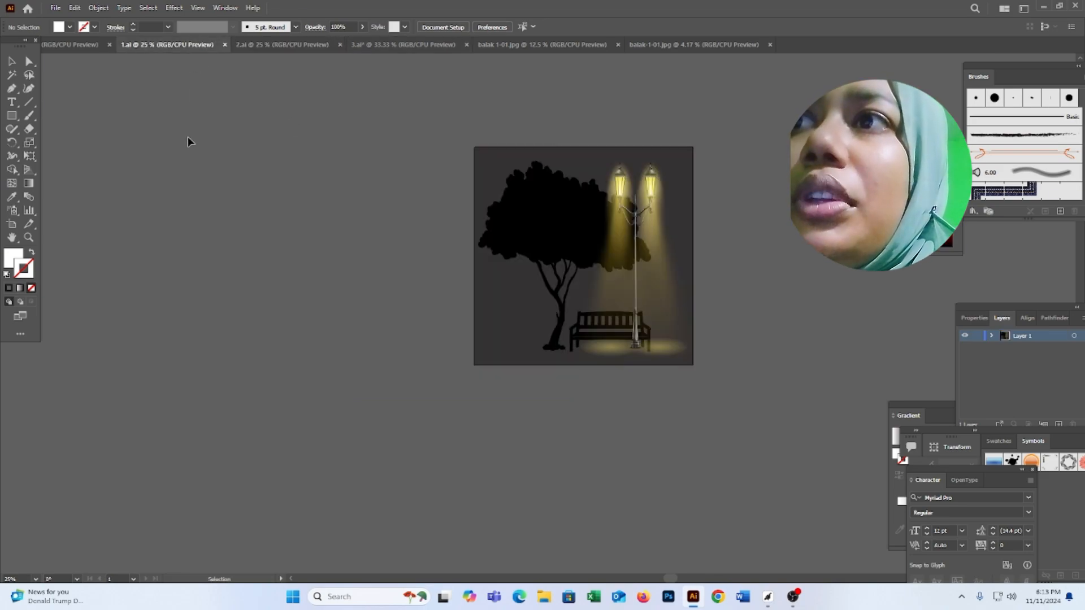
left_click_drag(429, 136, 713, 378)
left_click(713, 379)
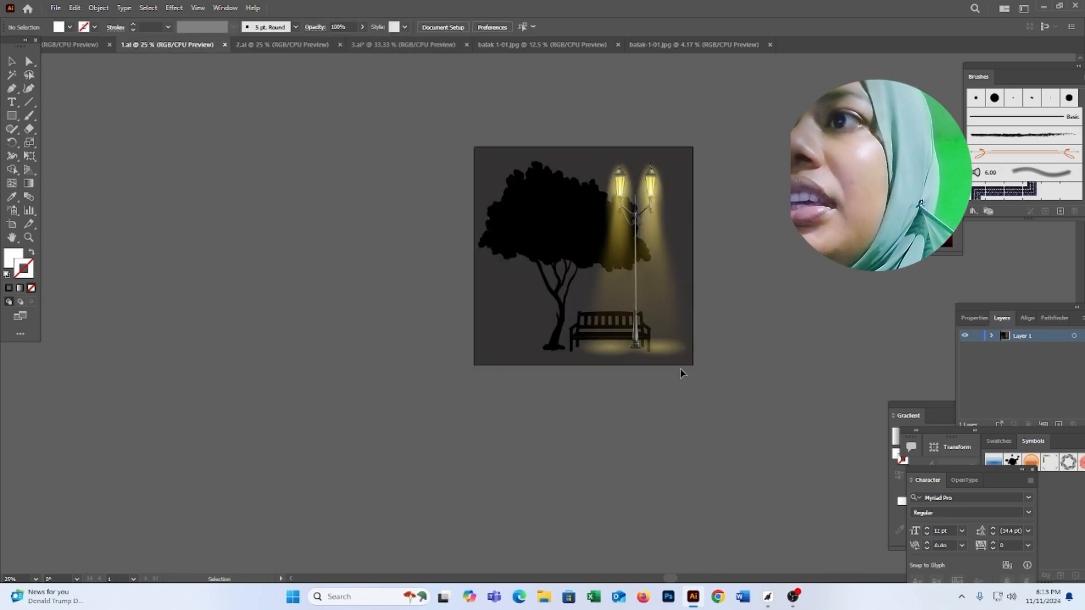
- Try shifting the grouped 1.ai artwork partly off its artboard and isolating the group
left_click_drag(510, 230, 423, 209)
right_click(423, 208)
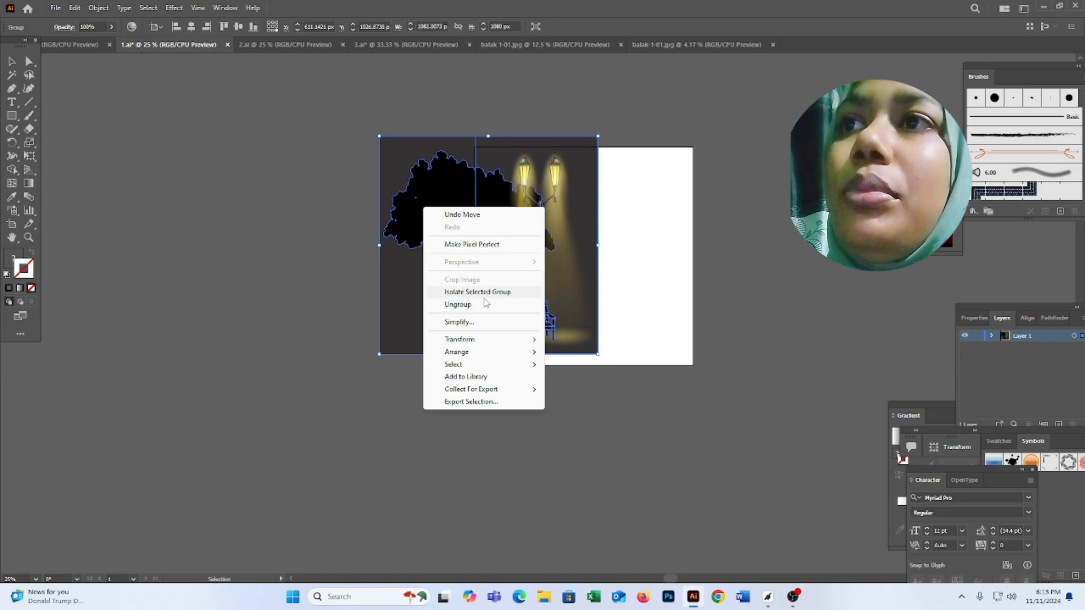
left_click(483, 292)
key("Escape")
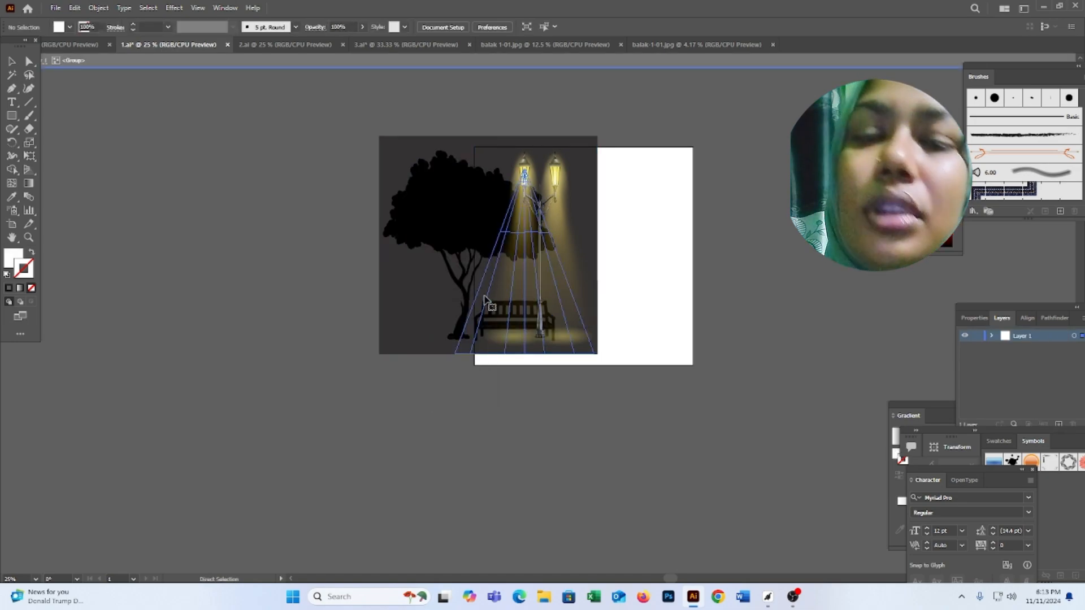
key("ctrl+z")
- Ungroup the tree, bench and street-lamp artwork in 1.ai and clear the selection
right_click(375, 240)
left_click(408, 336)
left_click(448, 371)
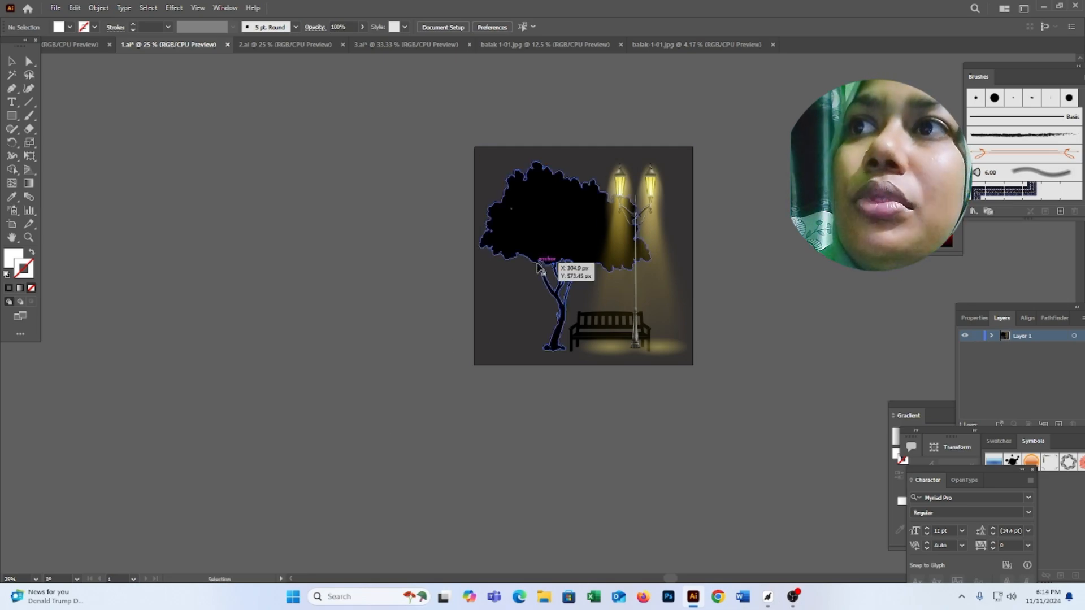
- Move the tree, the street-lamp group, the dark background square and the bench apart, each off the artboard
left_click_drag(537, 266, 376, 247)
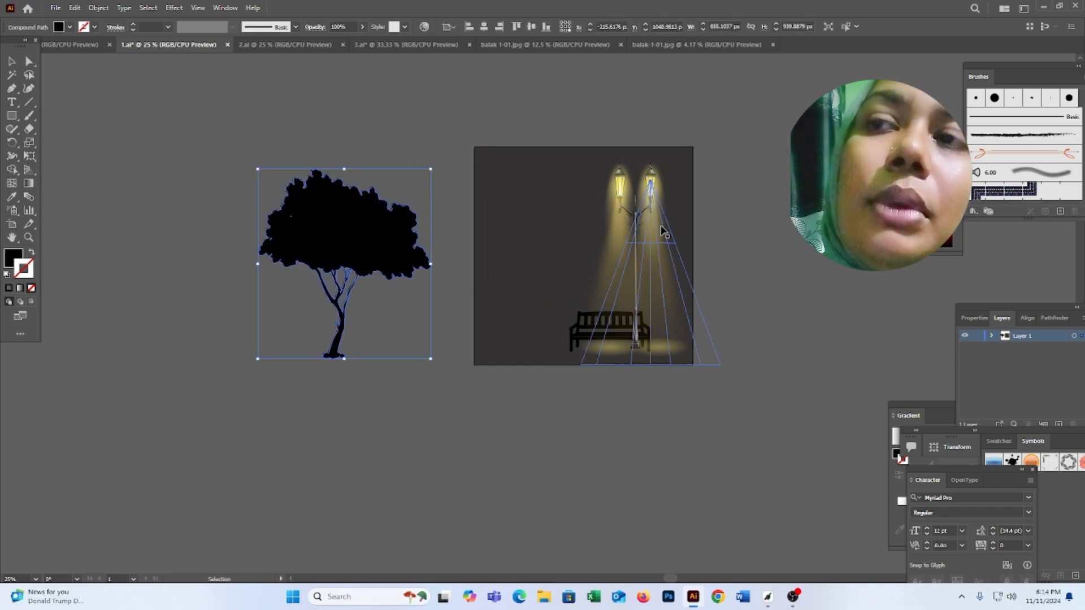
left_click(647, 238)
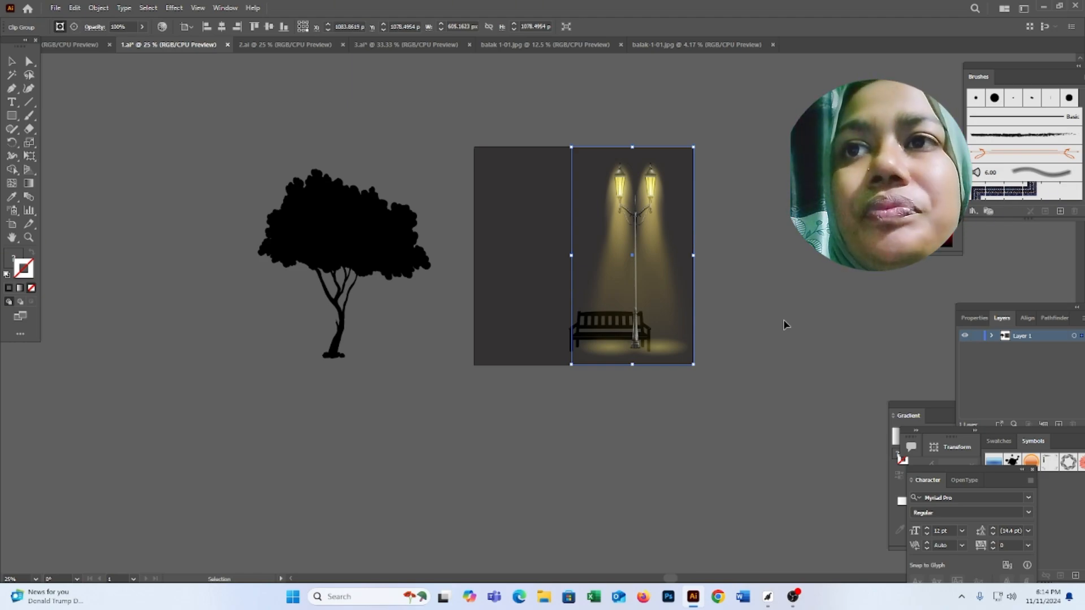
left_click_drag(661, 283, 779, 378)
left_click(744, 188)
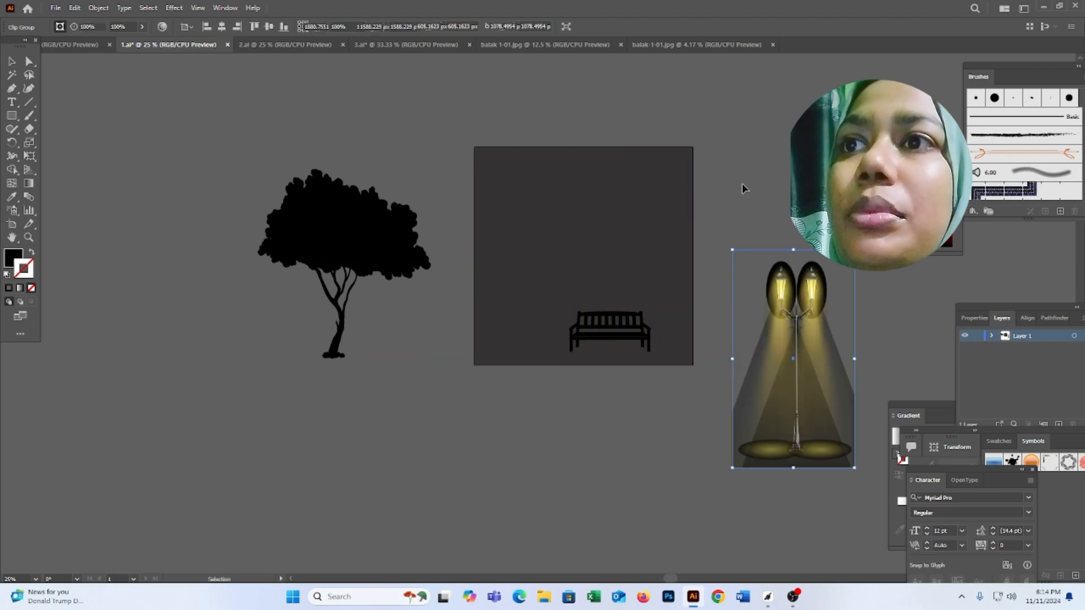
left_click_drag(518, 319, 26, 443)
left_click_drag(544, 282, 670, 405)
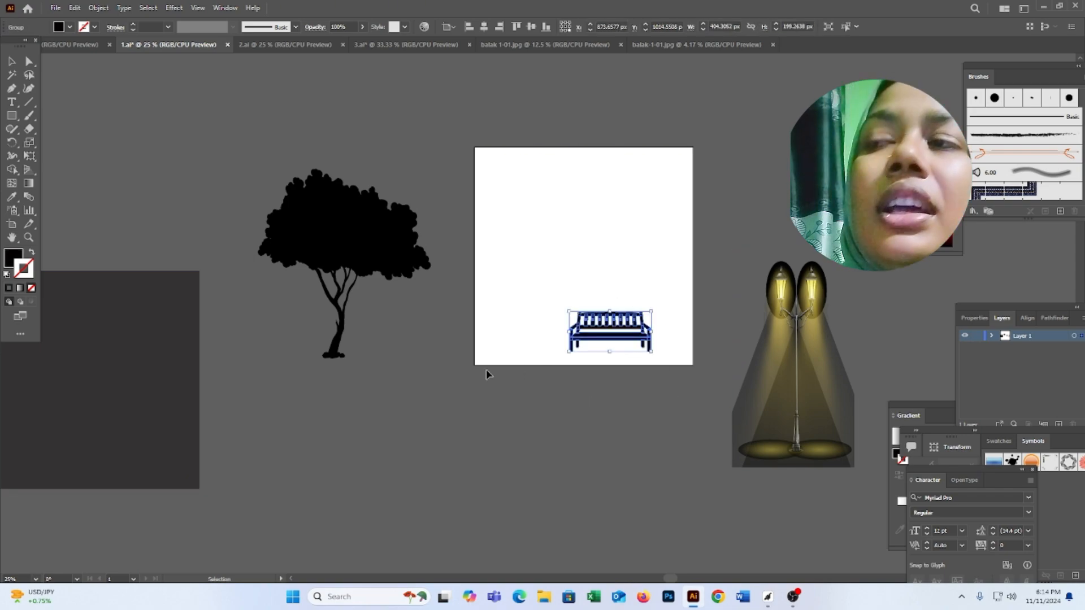
left_click_drag(586, 343, 453, 490)
left_click(418, 430)
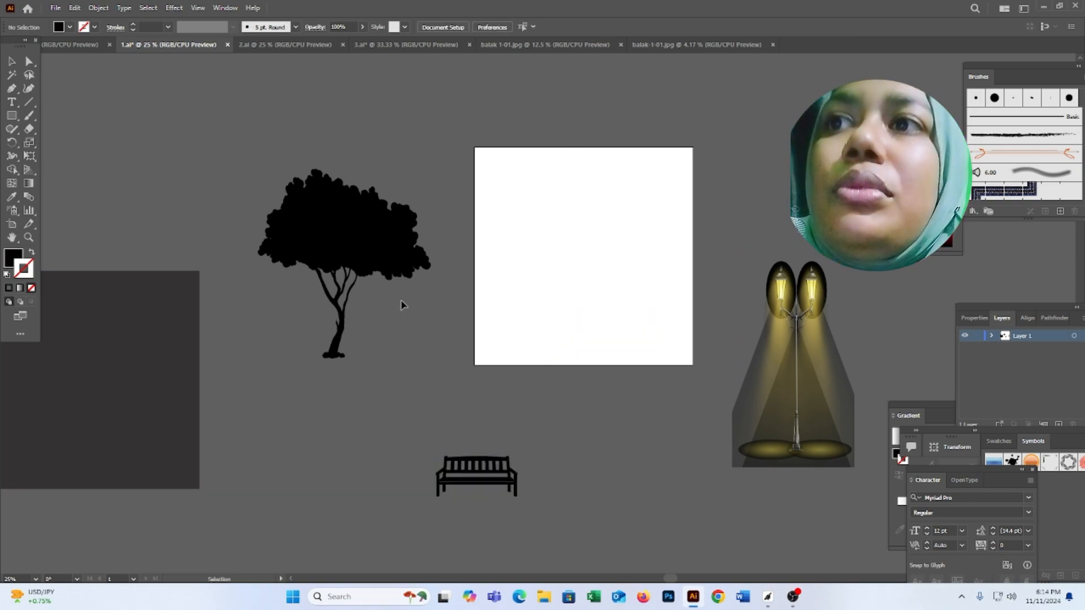
- Move the tree silhouette back onto the empty artboard, single it out once and clear the selection
left_click_drag(392, 235, 627, 226)
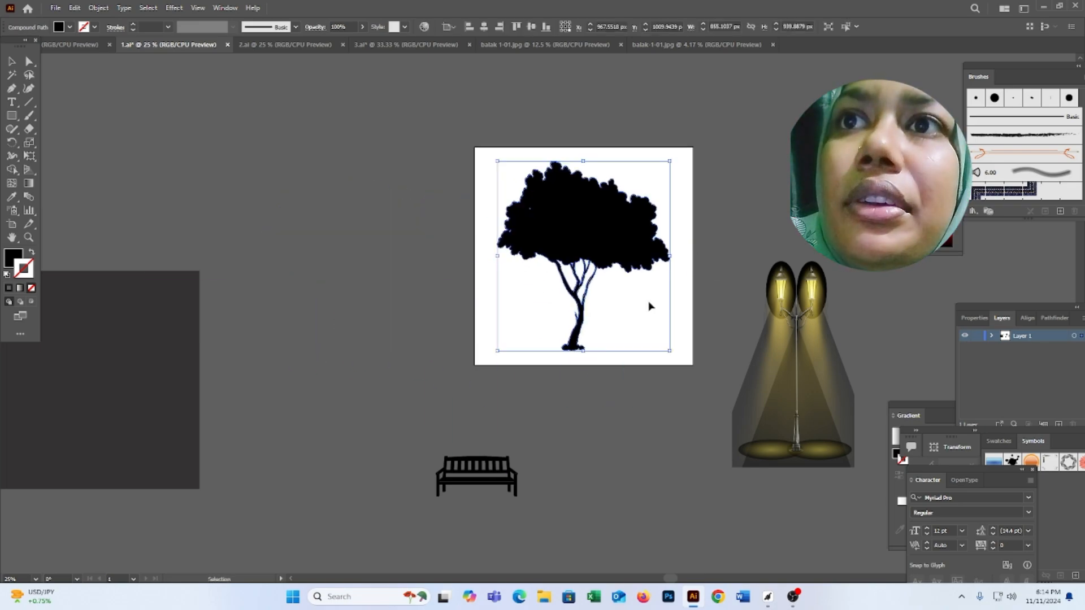
left_click(693, 284)
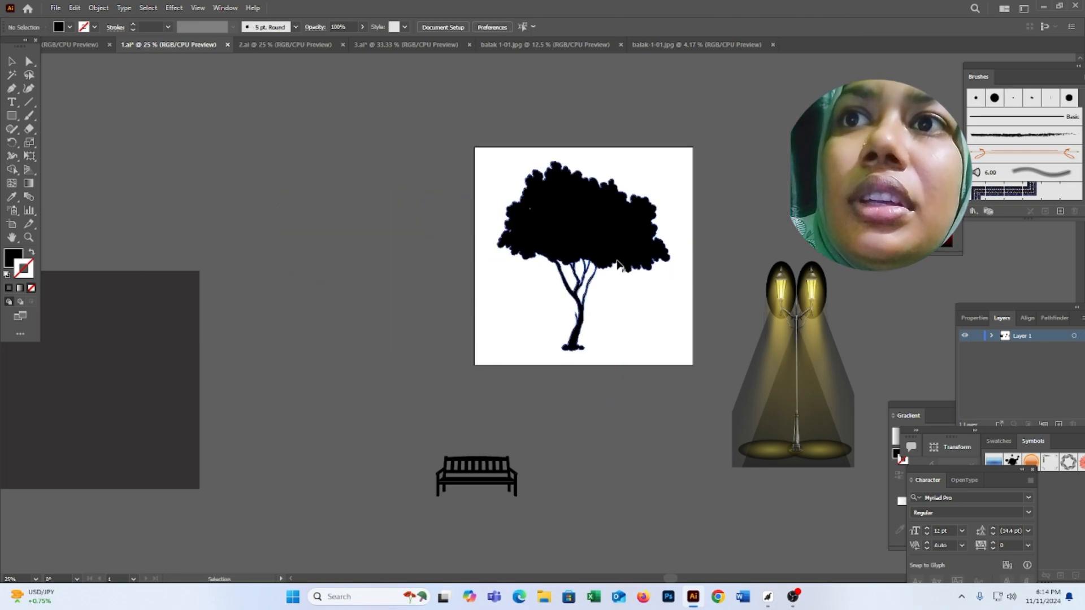
left_click(612, 258)
left_click(716, 294)
- Examine the street-lamp clip group and the tree by selecting and deselecting them in turn and together
left_click(789, 339)
left_click(713, 330)
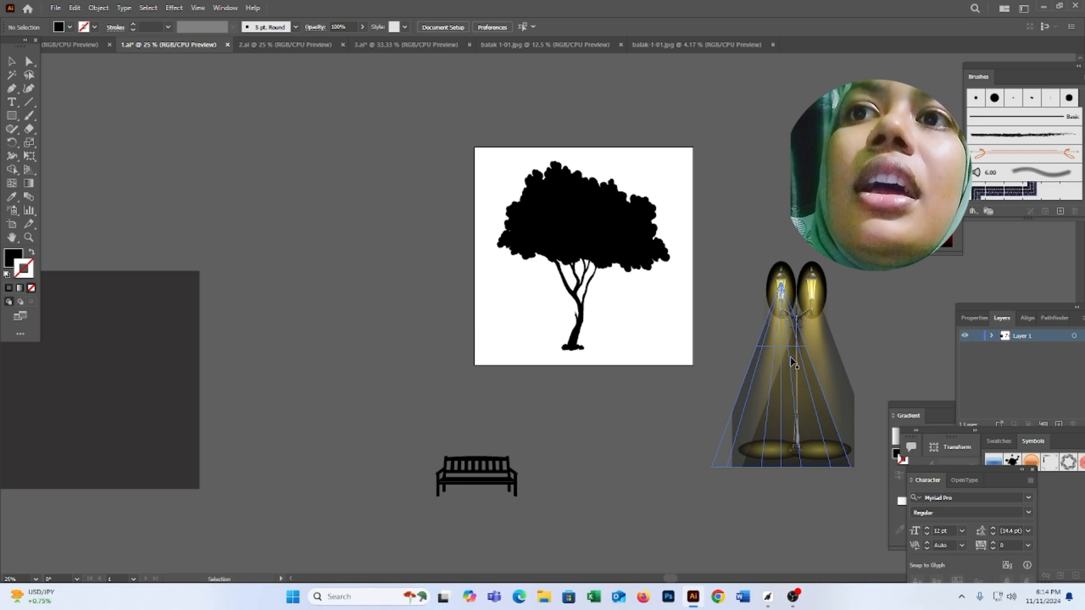
left_click(793, 364)
left_click(731, 228)
left_click(834, 412)
left_click(879, 375)
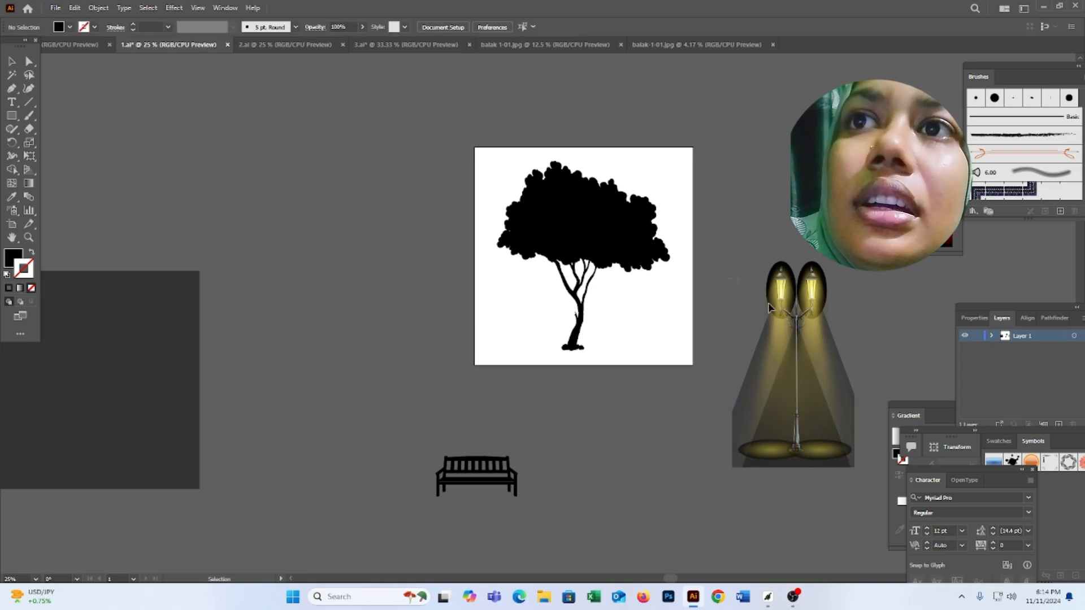
left_click(841, 386)
left_click(900, 331)
left_click(817, 350)
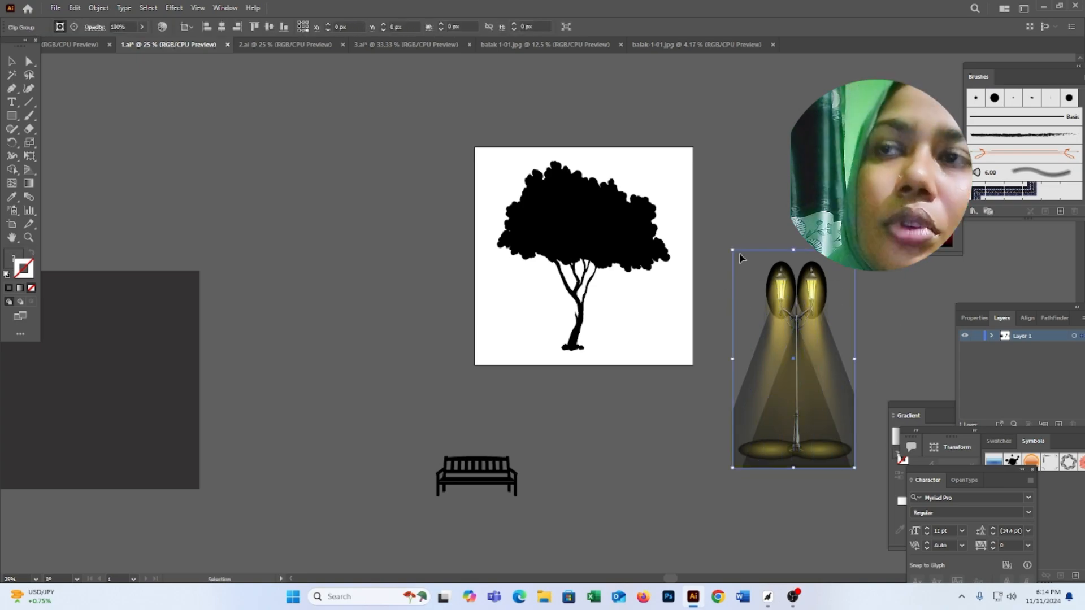
left_click(741, 198)
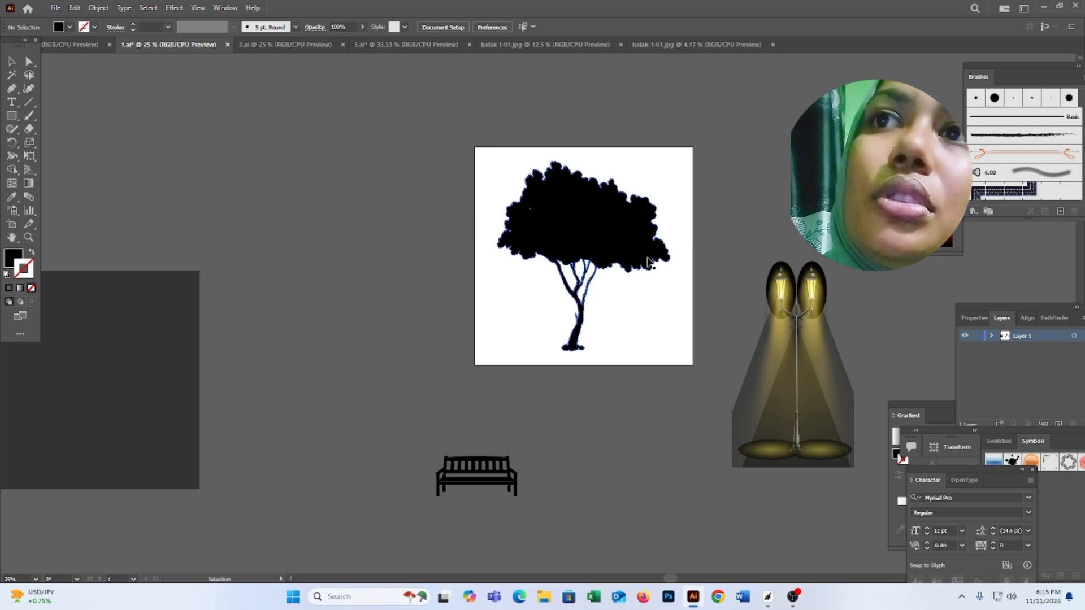
left_click(580, 213)
left_click(380, 151)
left_click(749, 391)
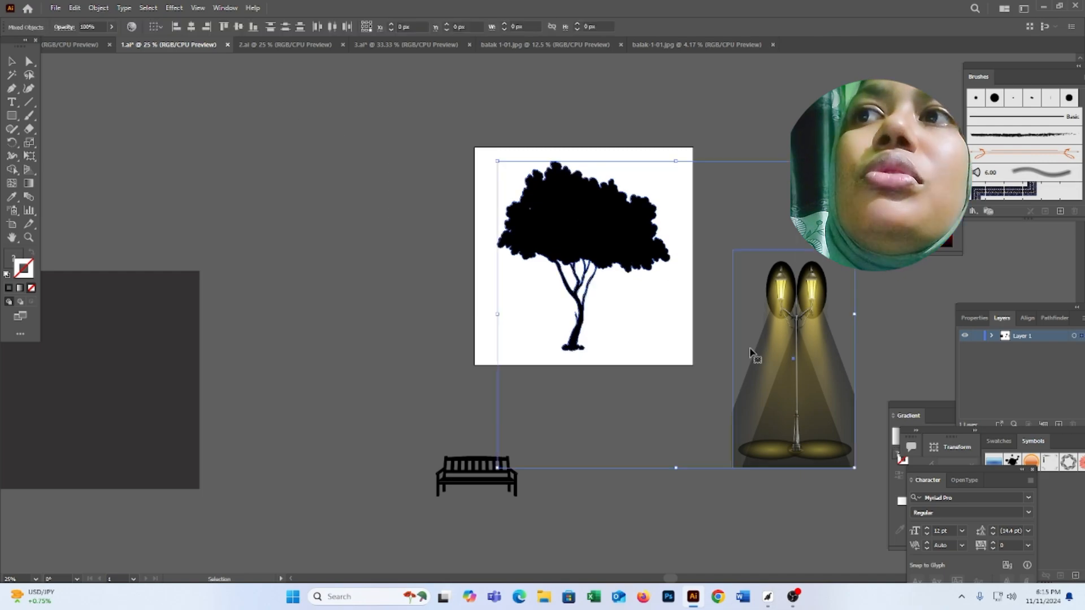
left_click(743, 137)
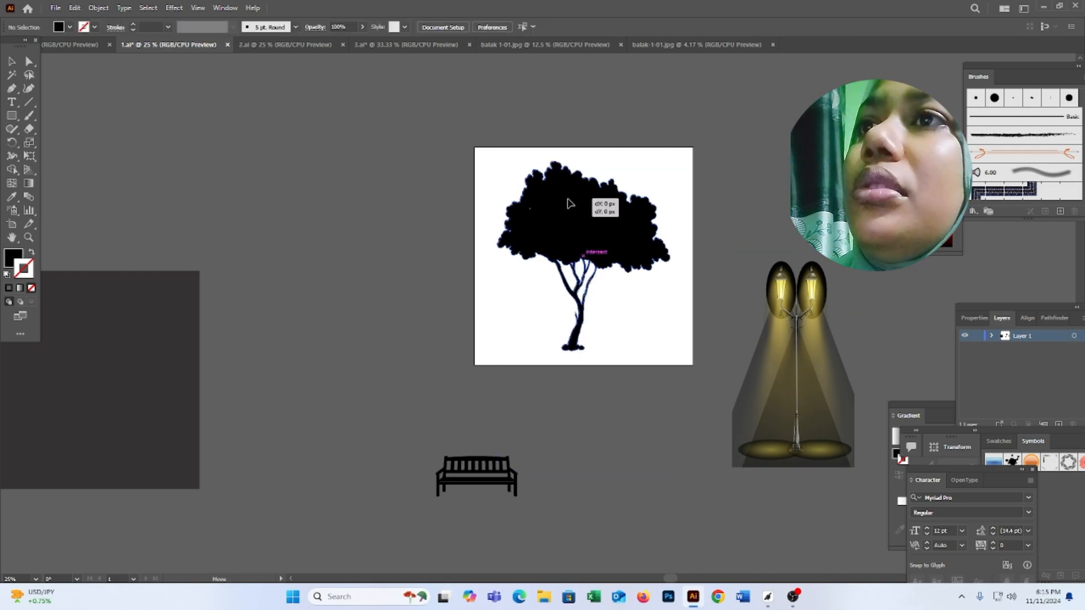
- Try shifting the tree toward the artboard's left side, undo the move and clear the selection
left_click_drag(607, 207, 477, 195)
key("ctrl+z")
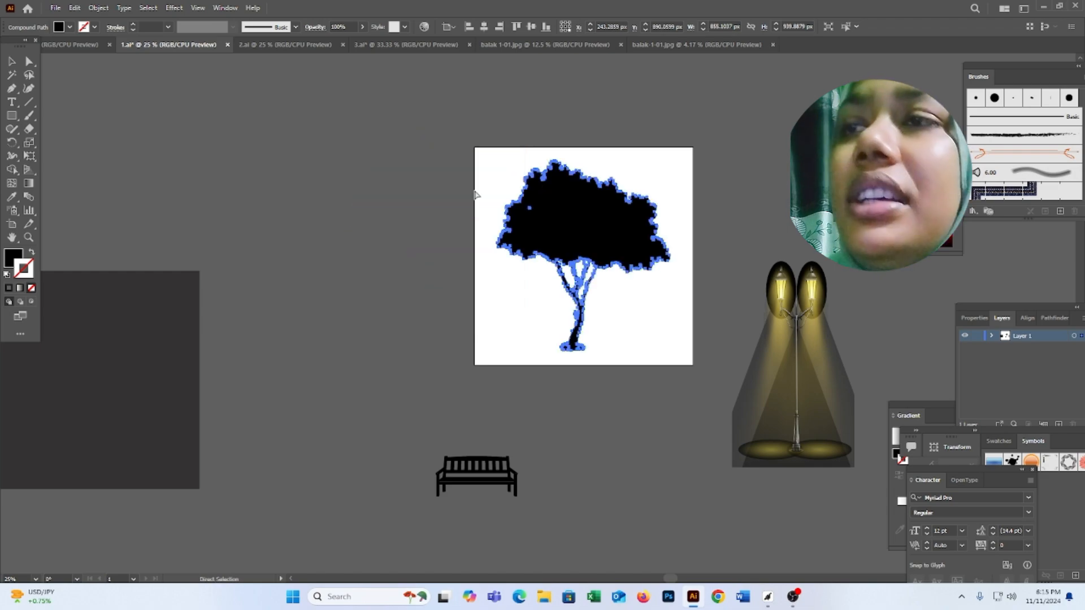
left_click(384, 146)
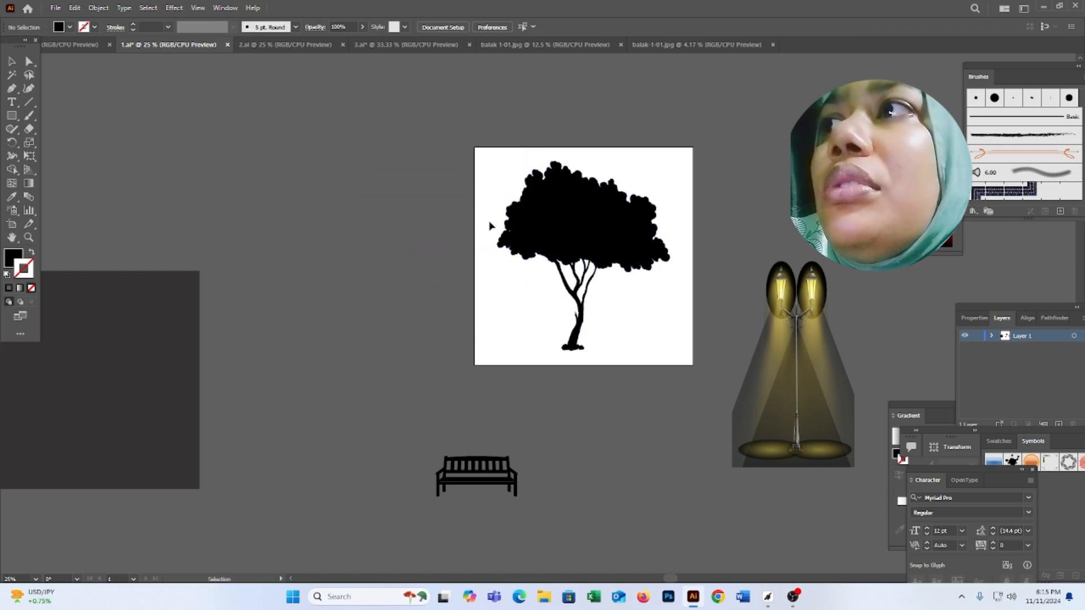
- Trace the outermost leaf lobes on the left edge of the tree crown with curved Pen tool segments
scroll(503, 243, "up", 6)
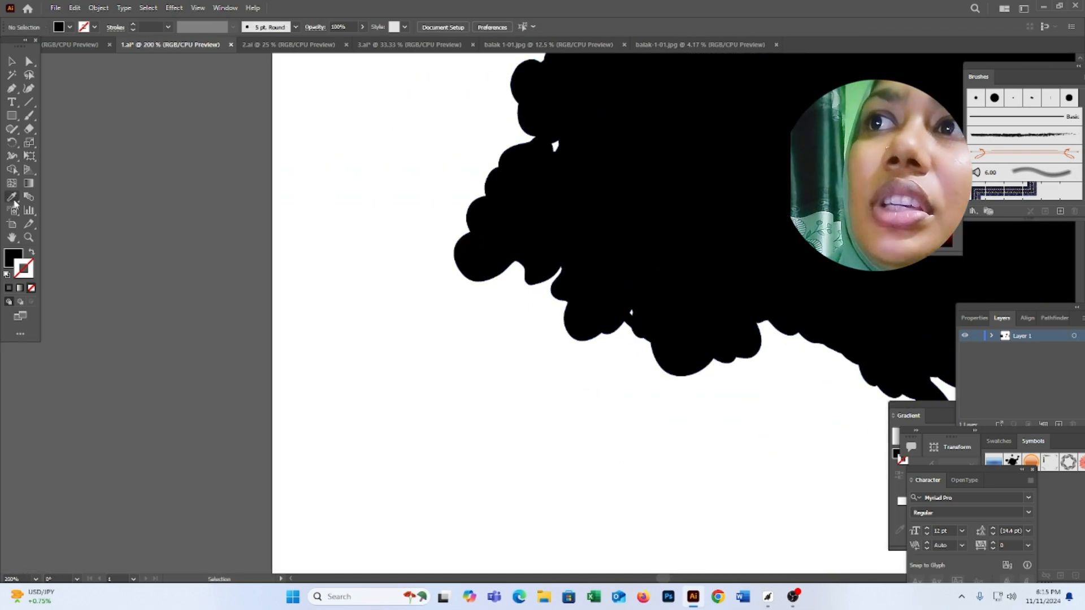
left_click(18, 92)
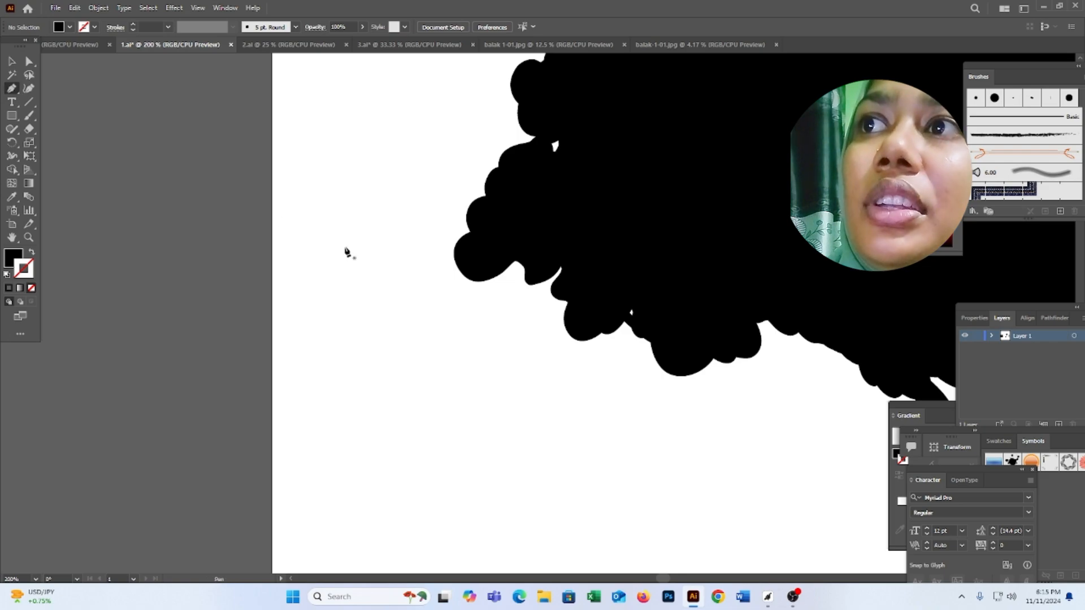
left_click(514, 262)
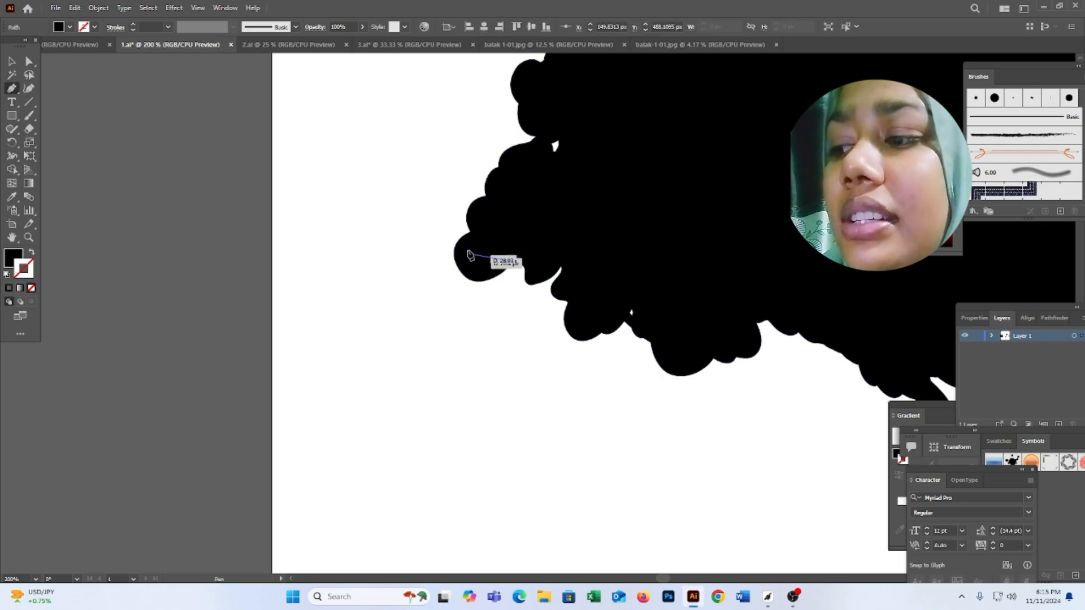
left_click_drag(470, 232, 521, 168)
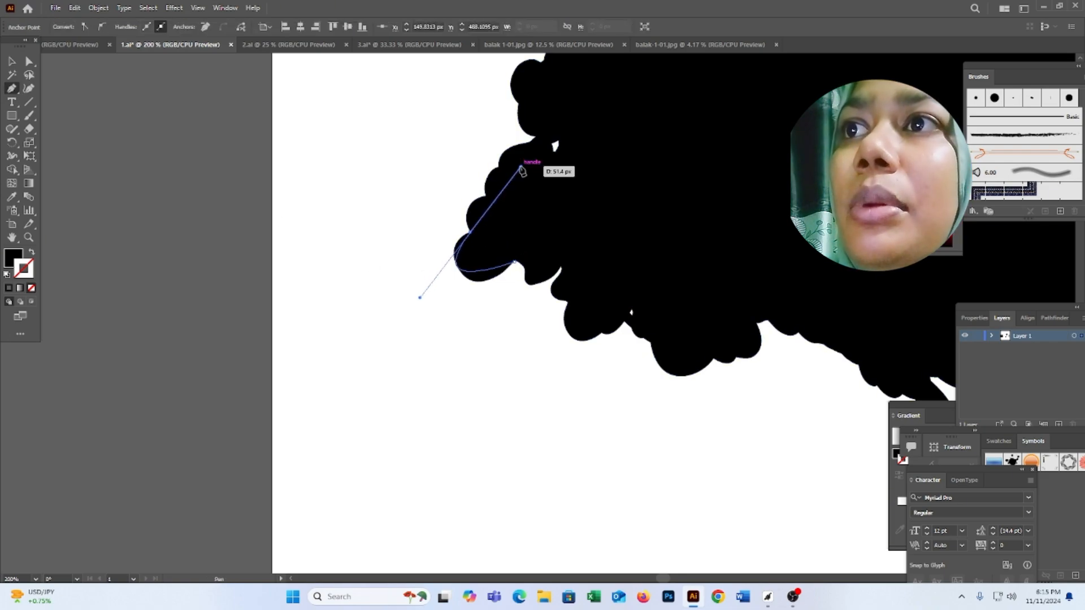
key("ctrl+z")
left_click_drag(460, 269, 487, 209)
left_click_drag(487, 195, 512, 190)
scroll(471, 226, "down", 3)
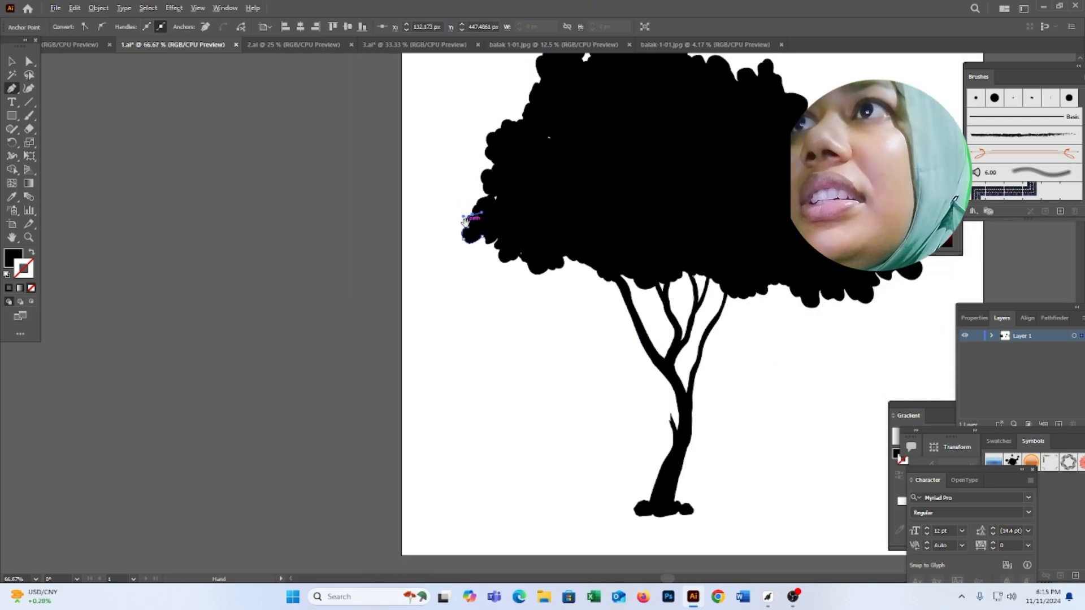
left_click_drag(471, 226, 396, 256)
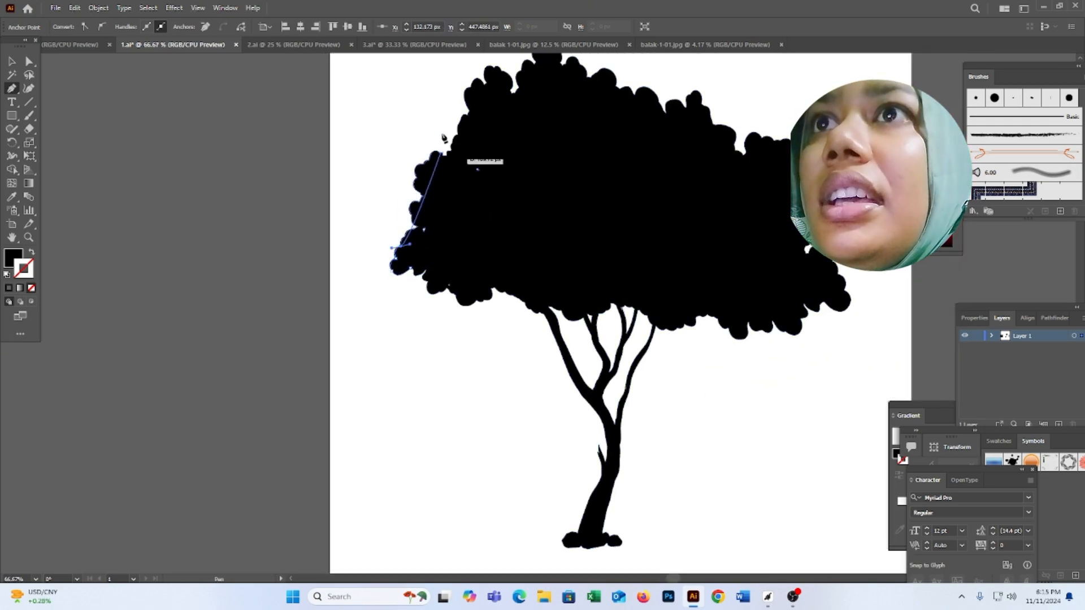
key("Escape")
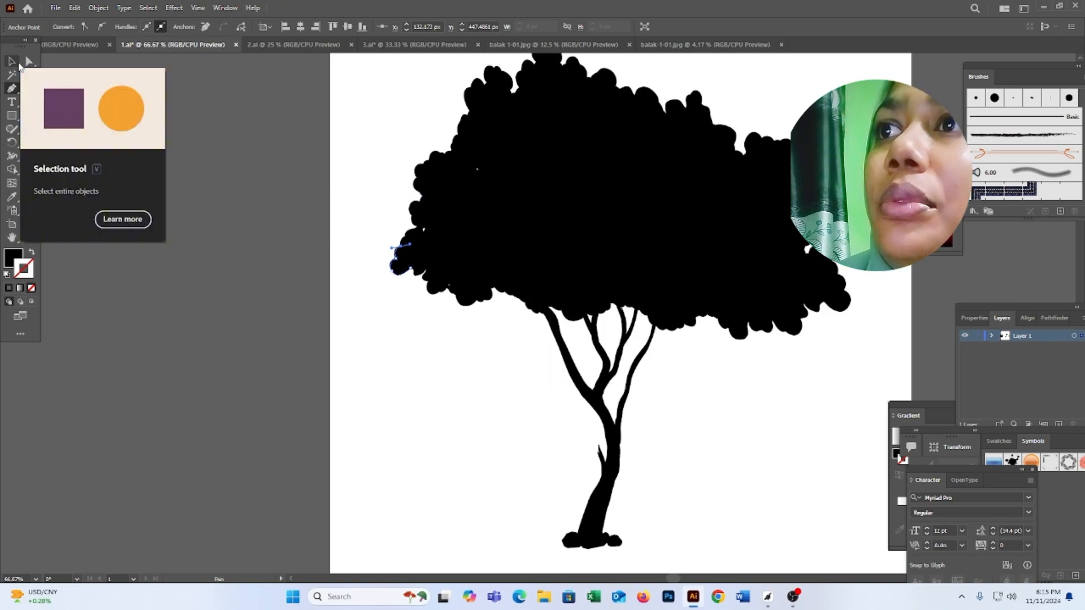
- Undo the last traced curves and shift the tree to the right to expose the small traced shape
key("ctrl+z")
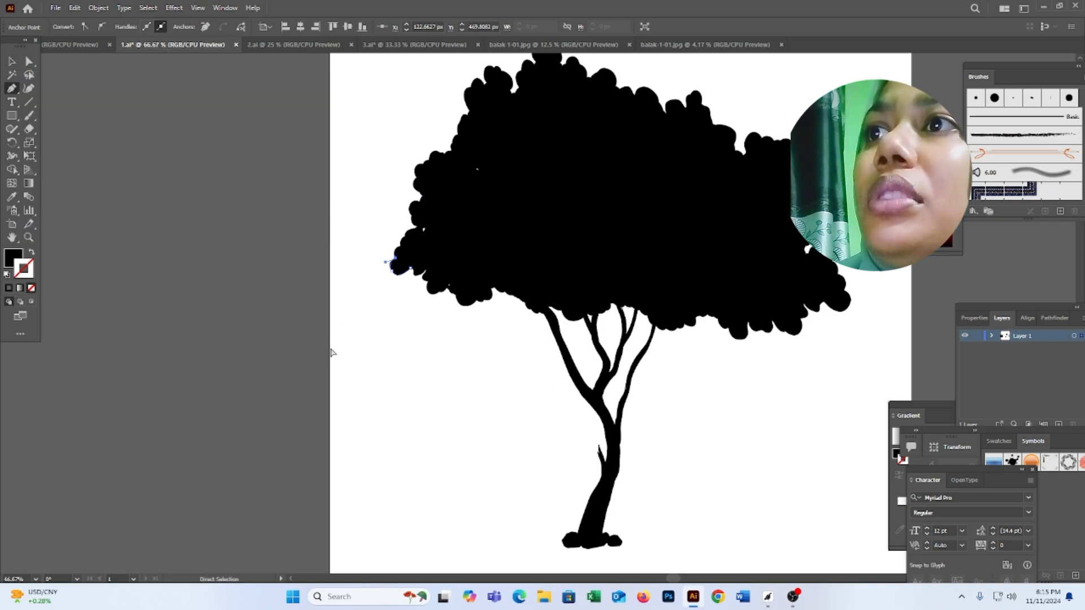
key("ctrl+z")
key("ctrl+z")
left_click(13, 63)
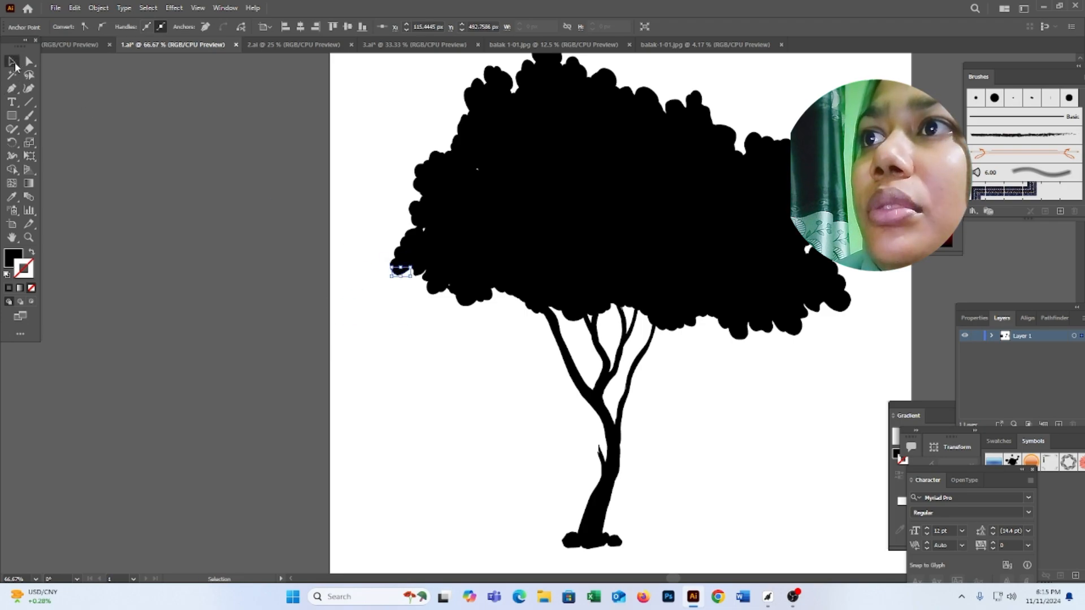
left_click(326, 209)
left_click_drag(423, 250, 510, 263)
- Try deleting the tree together with the traced shape, and undo back through the tracing
left_click_drag(335, 193, 484, 387)
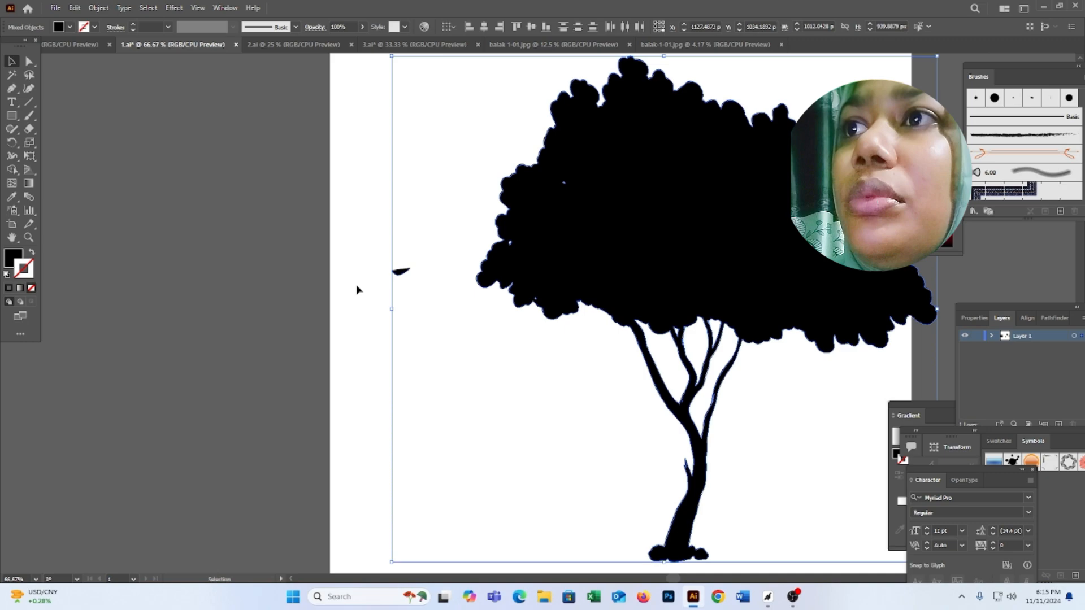
key("Delete")
key("ctrl+z")
key("ctrl+z")
key("ctrl+z")
key("ctrl+z")
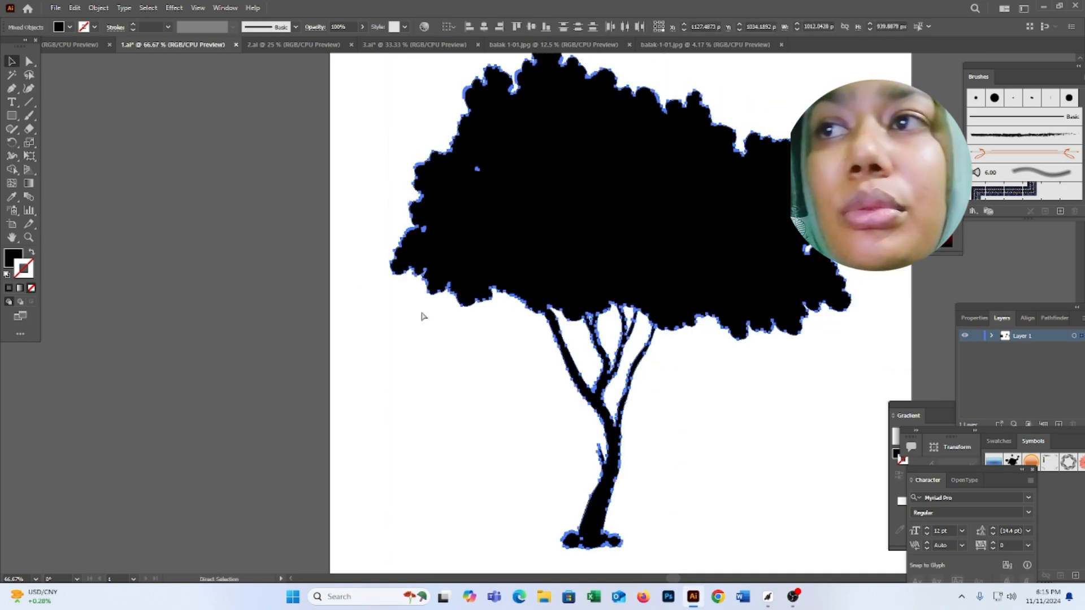
- Place the tree on the white artboard beside the bench and clear the selection
key("space")
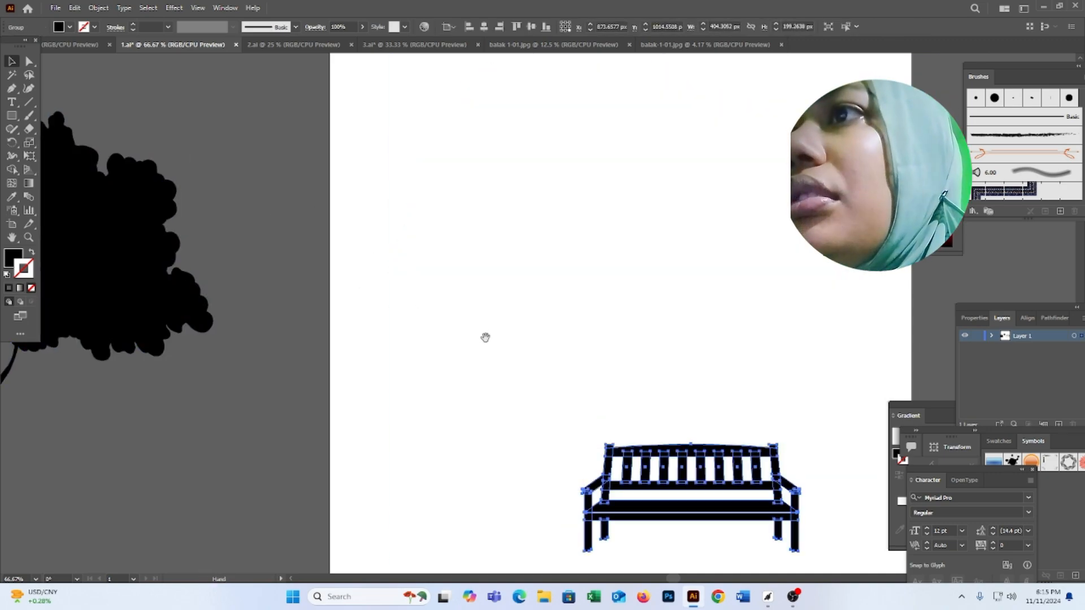
scroll(507, 334, "down", 5)
left_click_drag(494, 328, 363, 295)
left_click(297, 208)
left_click(374, 195)
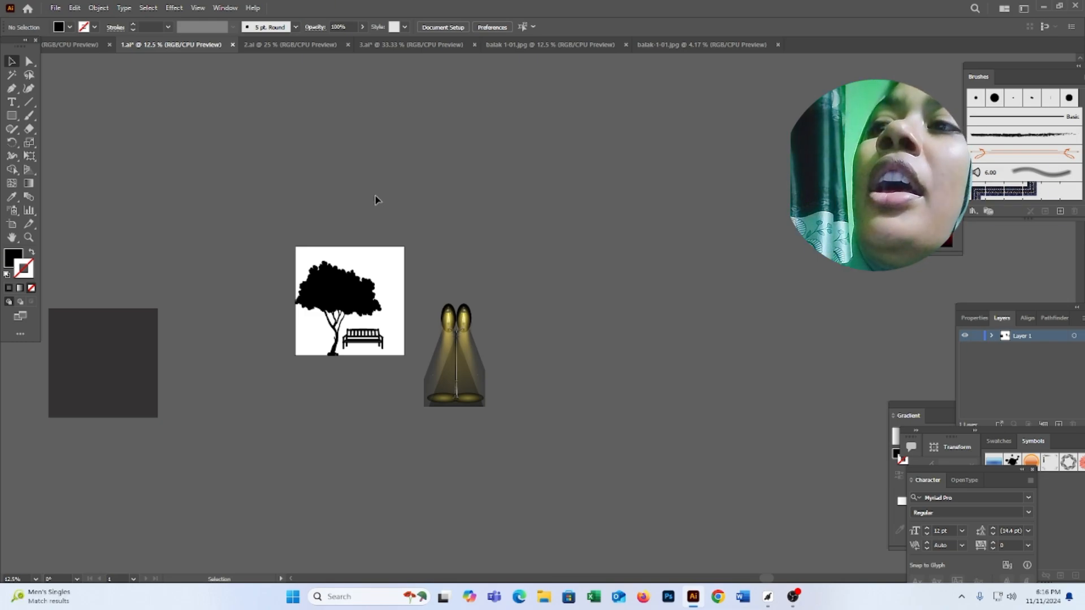
- Undo all the element moves and the ungrouping to restore the original street-lamp scene
key("ctrl+z")
key("ctrl+z")
key("ctrl+z")
key("ctrl+z")
key("ctrl+z")
key("ctrl+z")
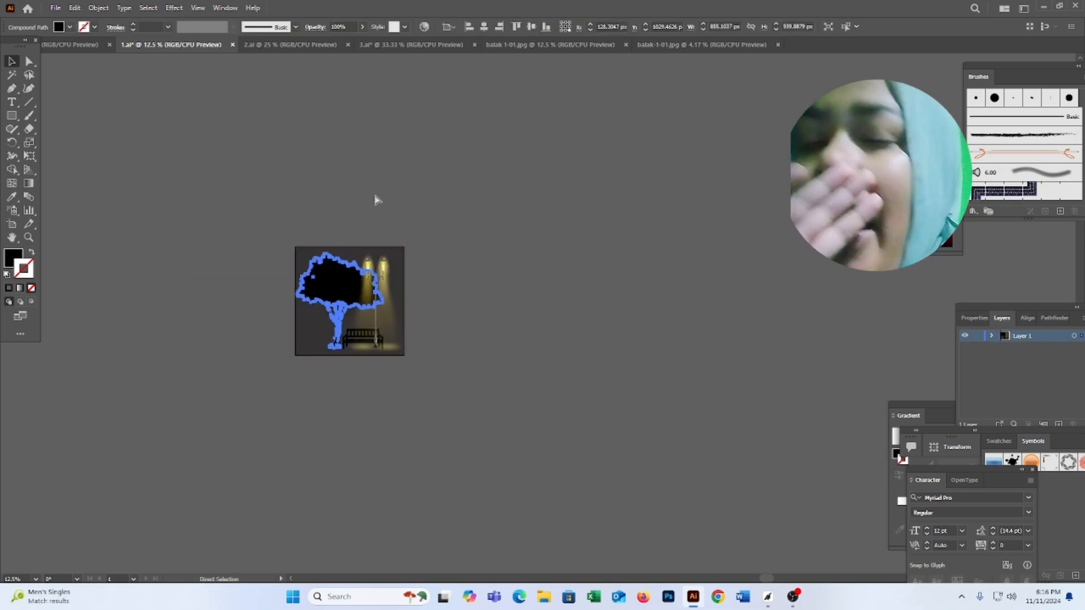
- Select the restored scene as one group several times and examine its tree, lamps and bench up close
left_click(280, 204)
left_click_drag(279, 204, 457, 481)
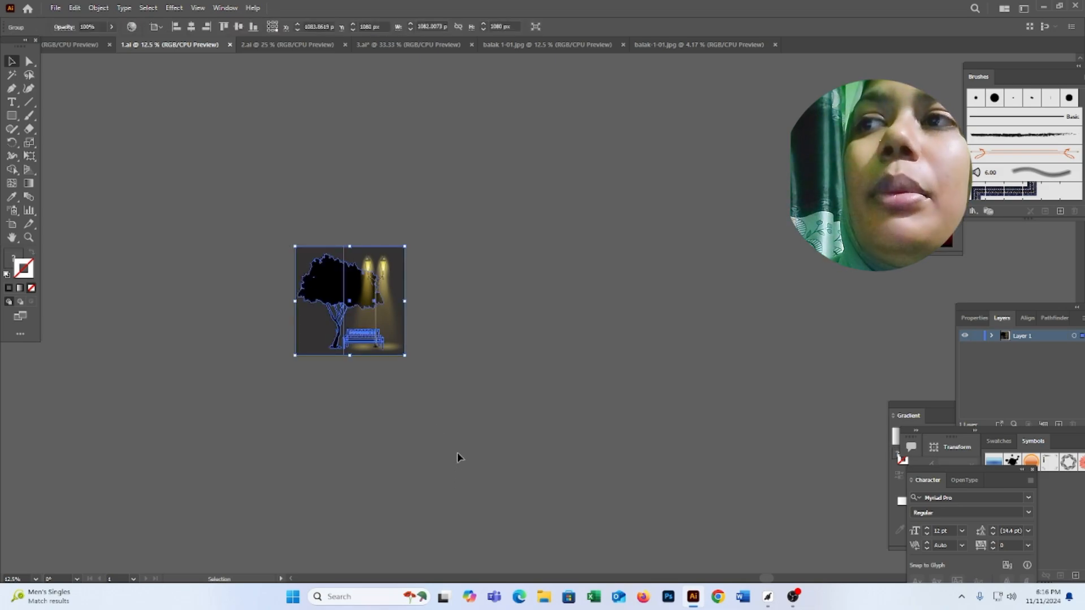
left_click(469, 374)
left_click_drag(178, 113, 498, 490)
left_click(470, 330)
left_click_drag(222, 177, 506, 502)
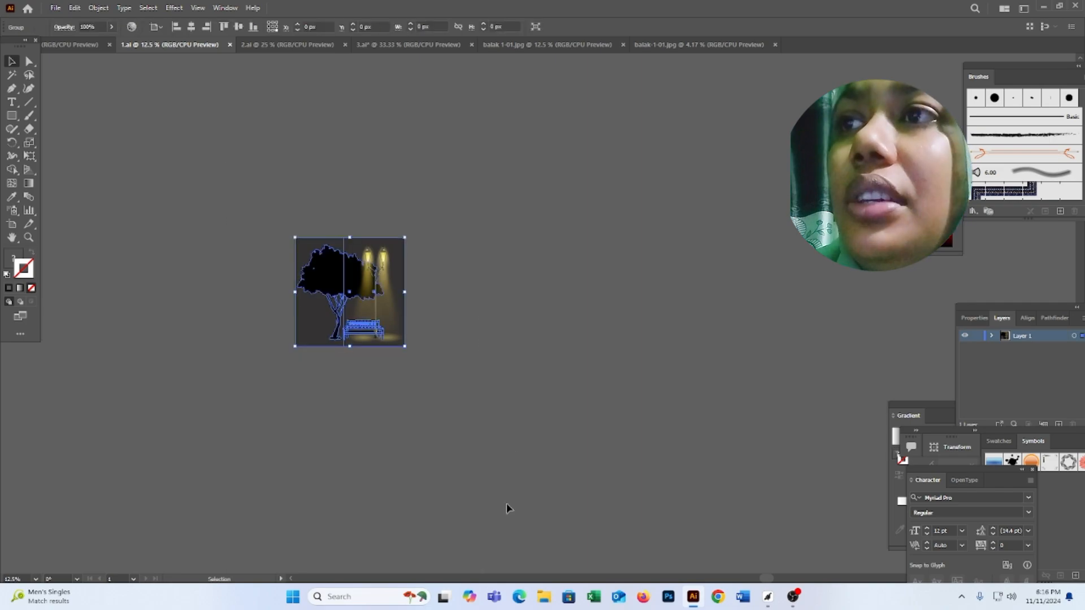
left_click(468, 351)
left_click_drag(349, 225, 430, 240)
scroll(417, 279, "up", 5)
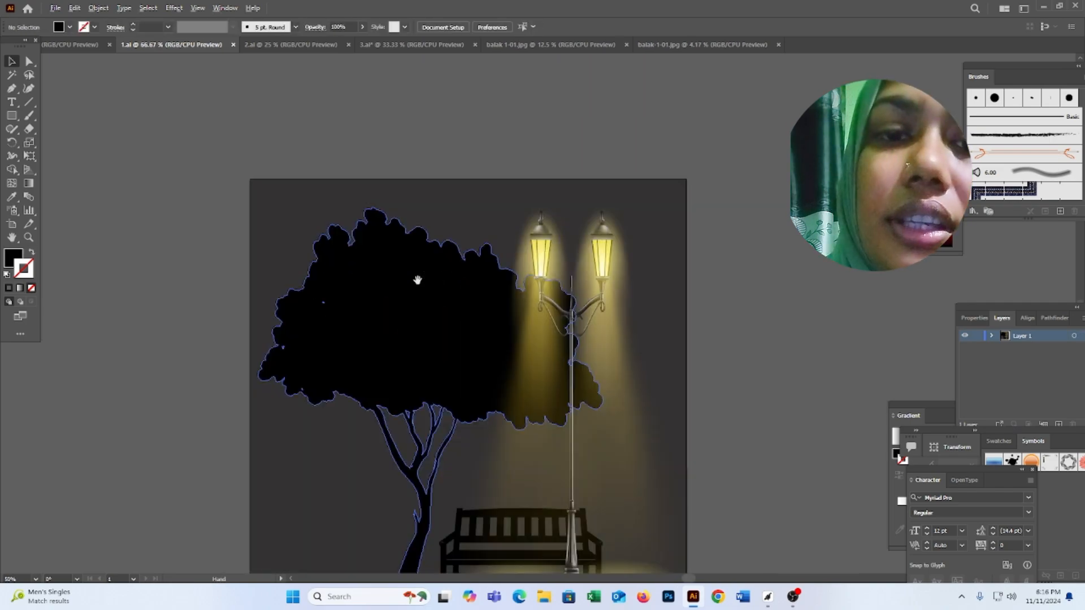
left_click_drag(417, 280, 418, 212)
scroll(417, 219, "down", 3)
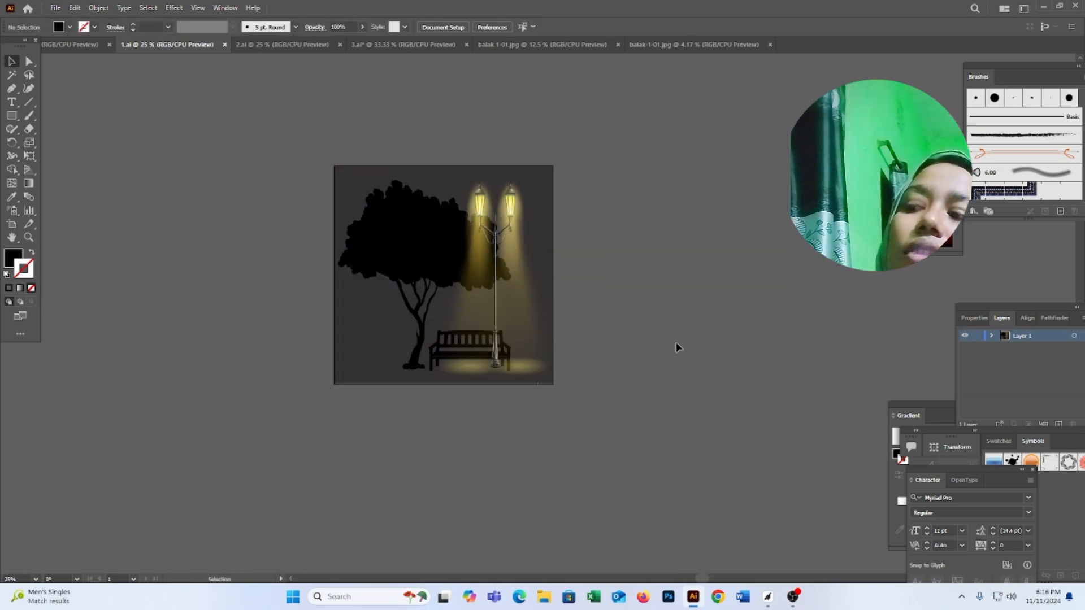
- Try nudging the grouped scene slightly to the right, undo the nudge and clear the selection
left_click_drag(452, 286, 454, 286)
left_click(672, 292)
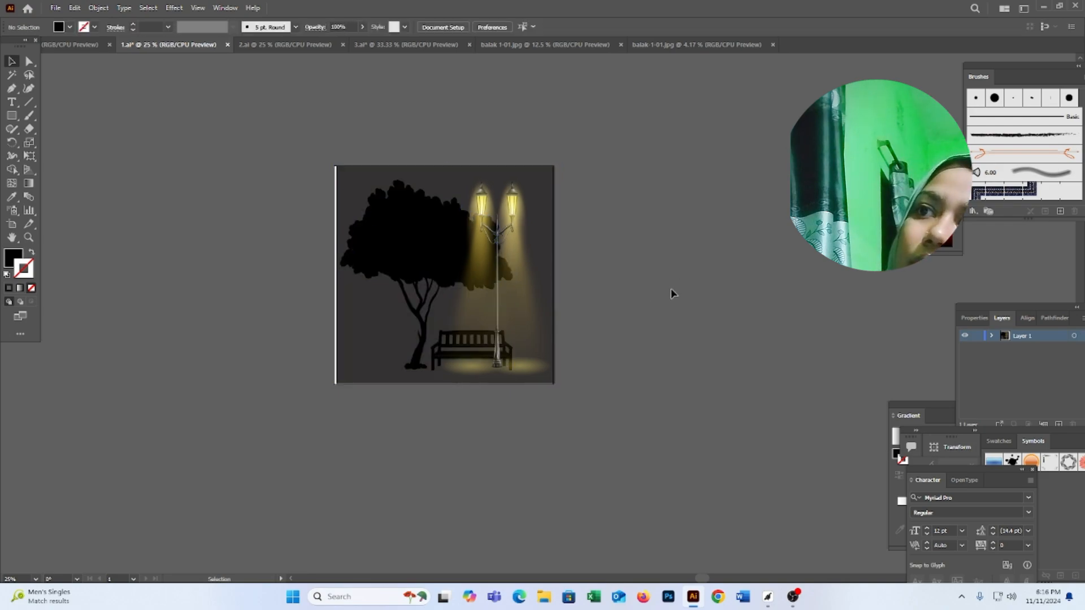
key("ctrl+z")
left_click(594, 288)
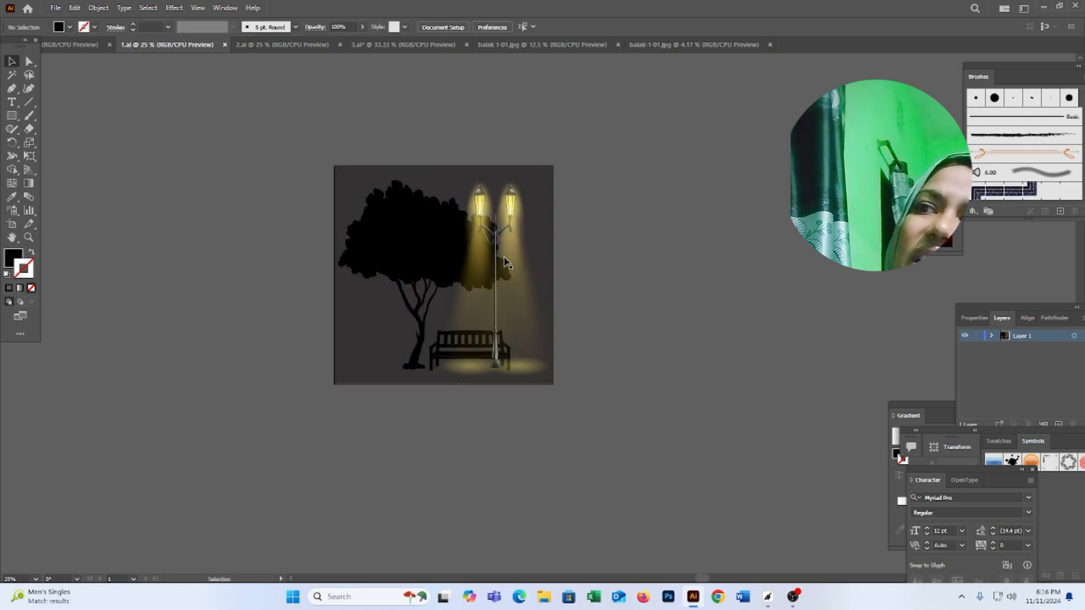
left_click(459, 244)
left_click(695, 278)
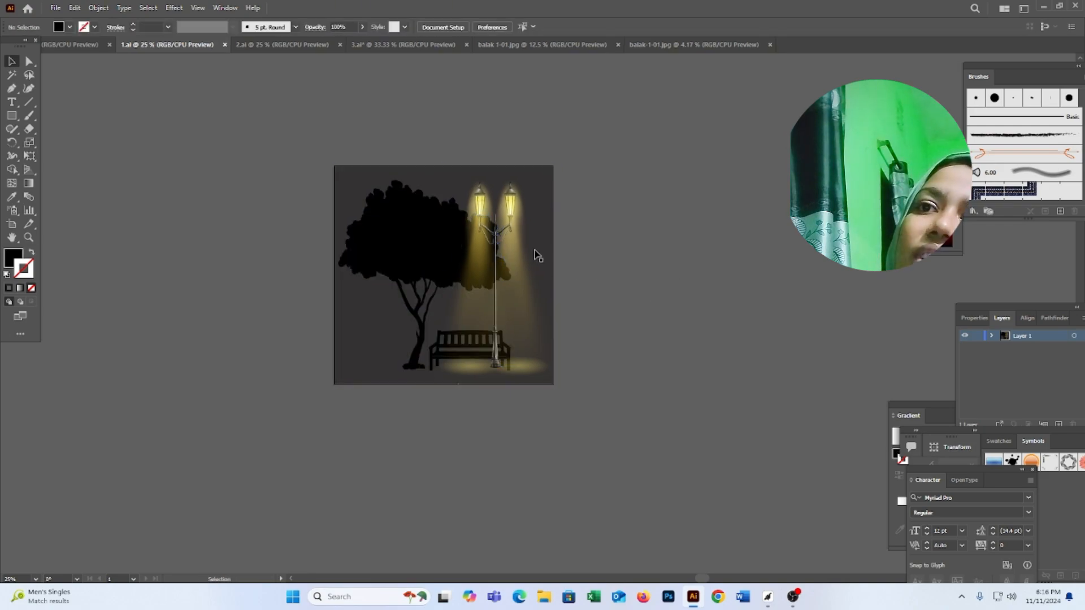
left_click(435, 259)
right_click(716, 229)
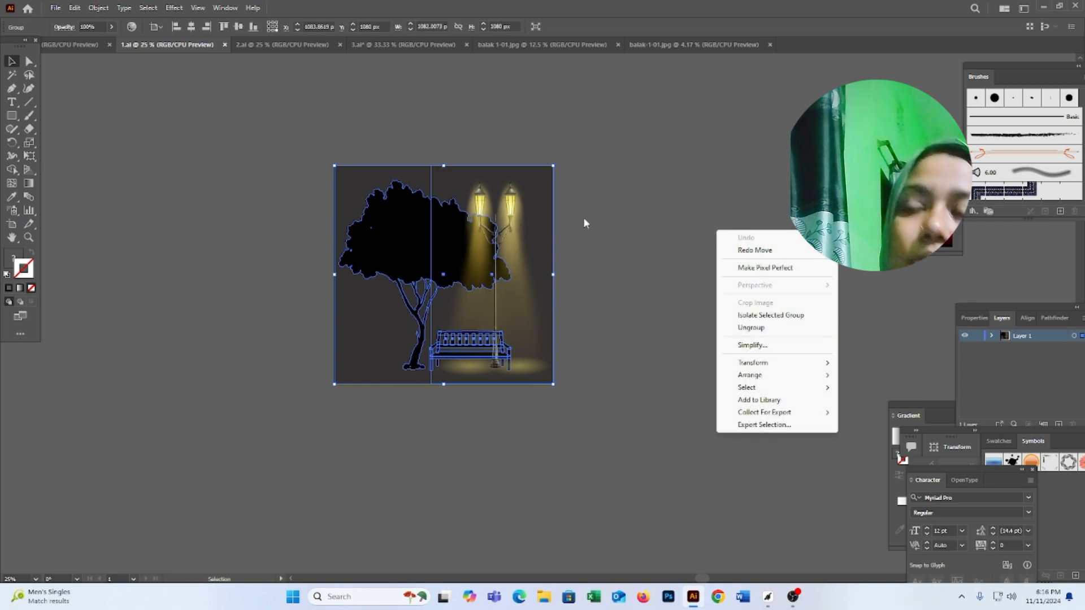
left_click(607, 234)
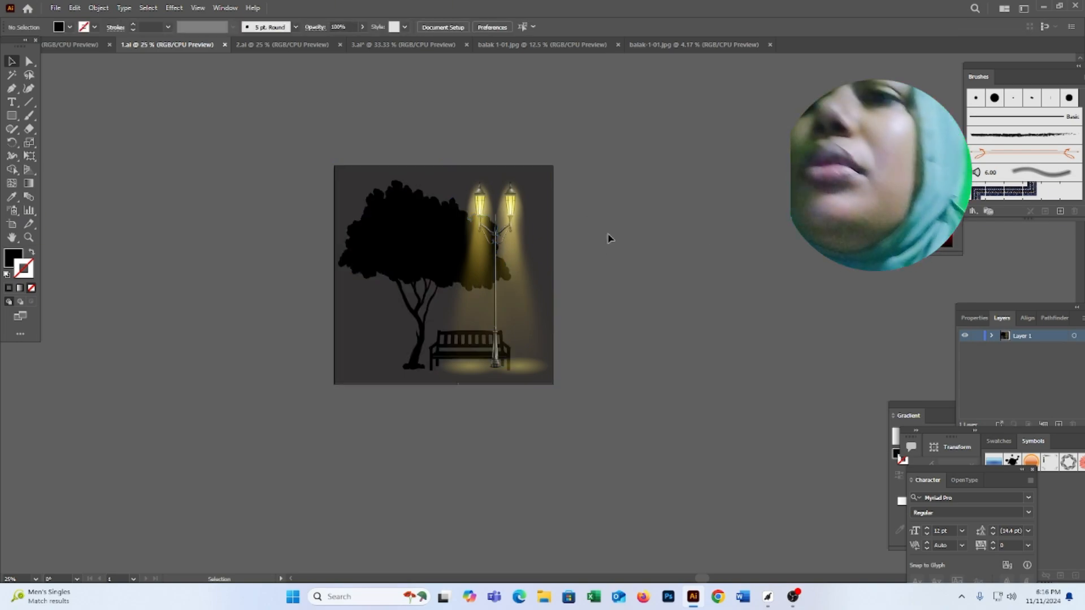
left_click(439, 376)
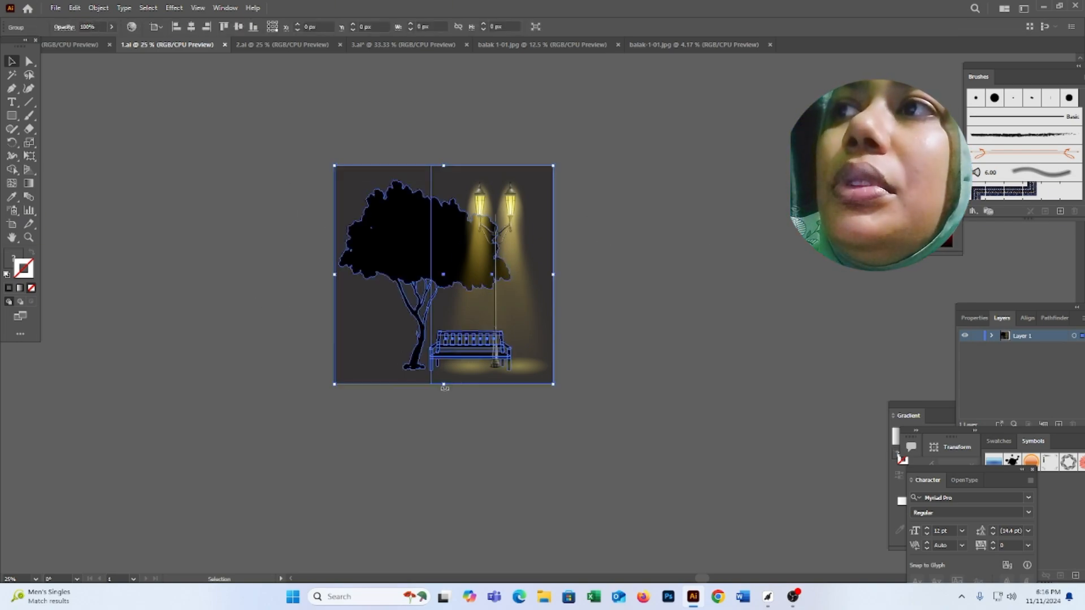
left_click(774, 373)
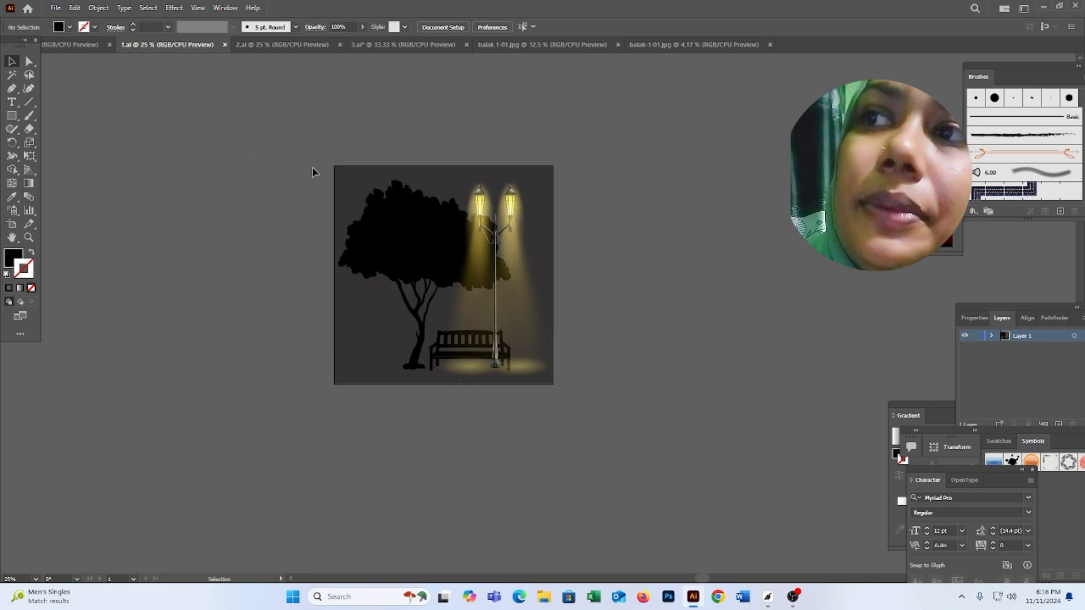
left_click_drag(313, 153, 578, 381)
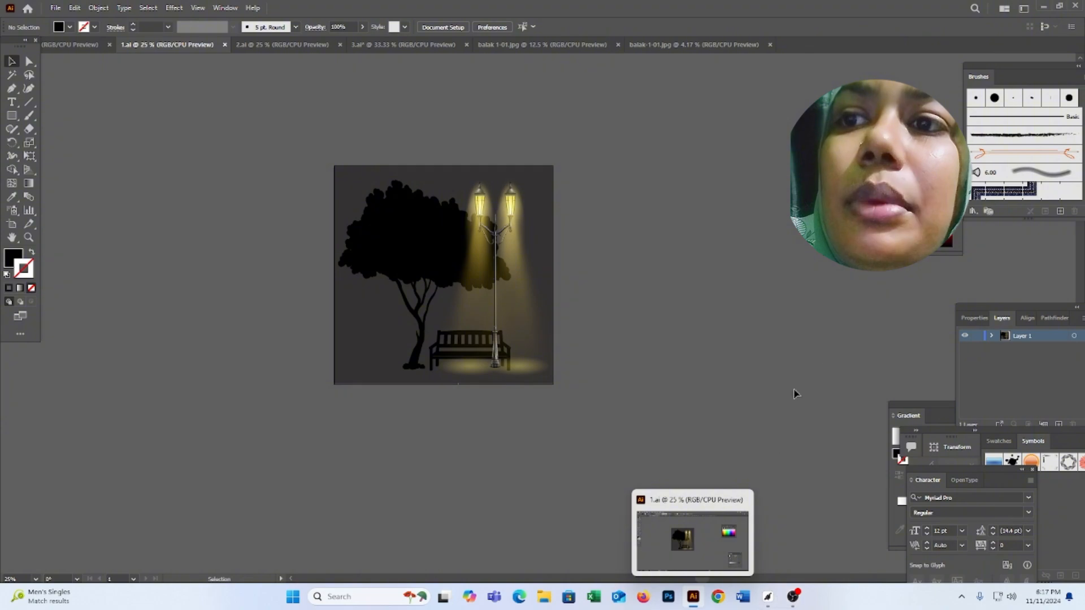
left_click_drag(266, 155, 579, 476)
left_click(615, 400)
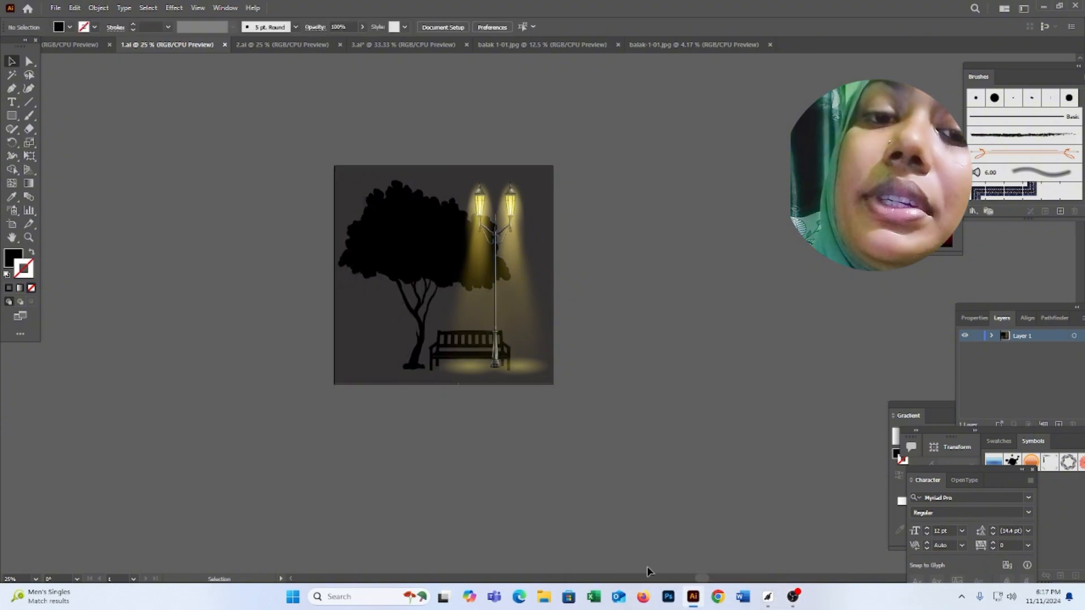
- Switch to Photoshop and open the 1-01 street-lamp image from the statacs facebook folder
left_click(668, 598)
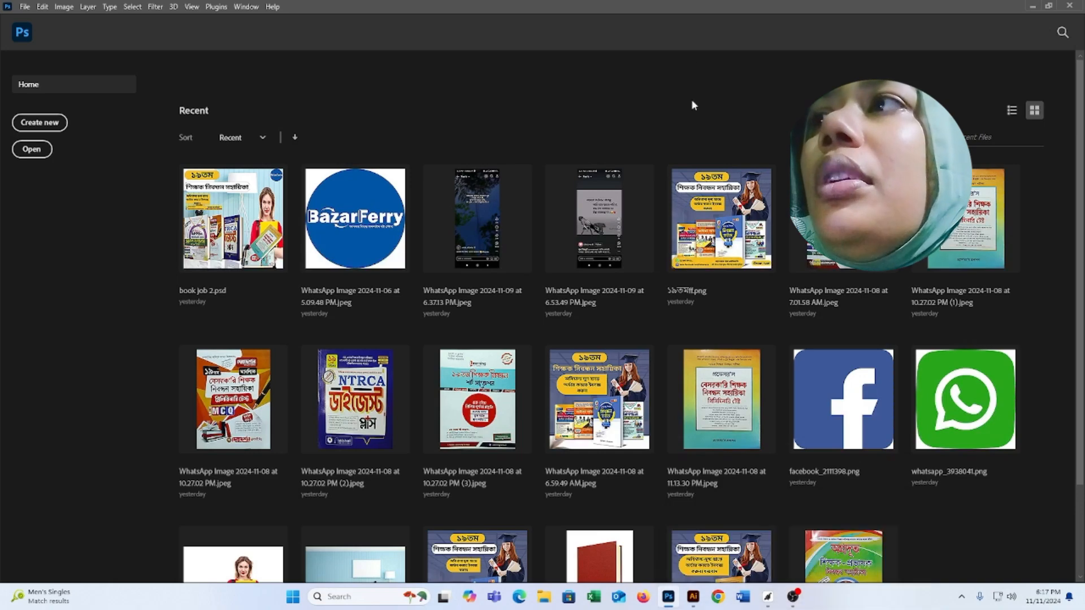
left_click(31, 150)
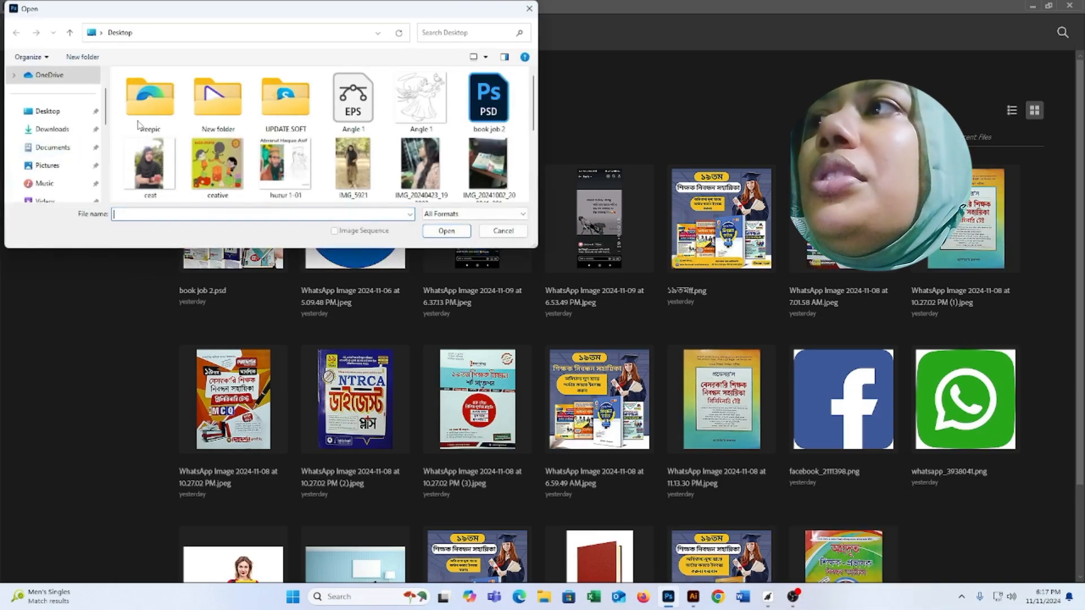
scroll(56, 136, "down", 10)
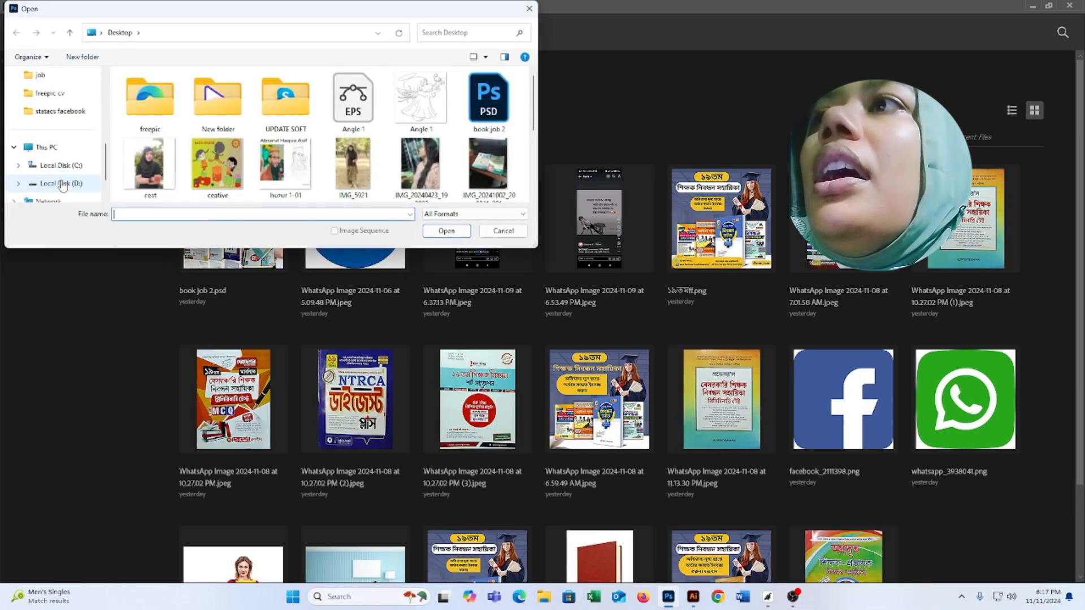
left_click(64, 118)
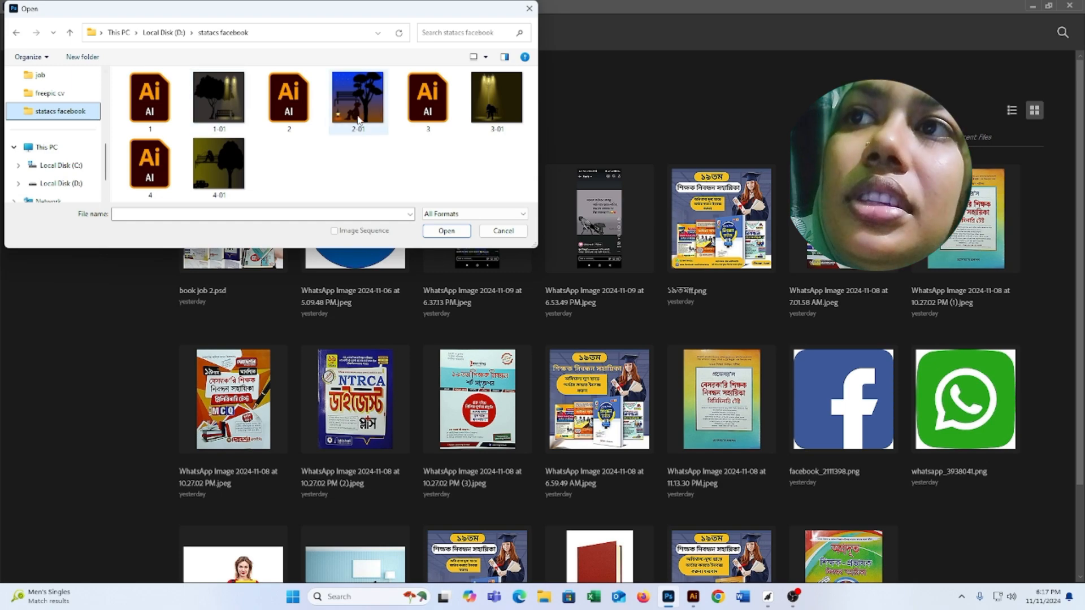
double_click(217, 117)
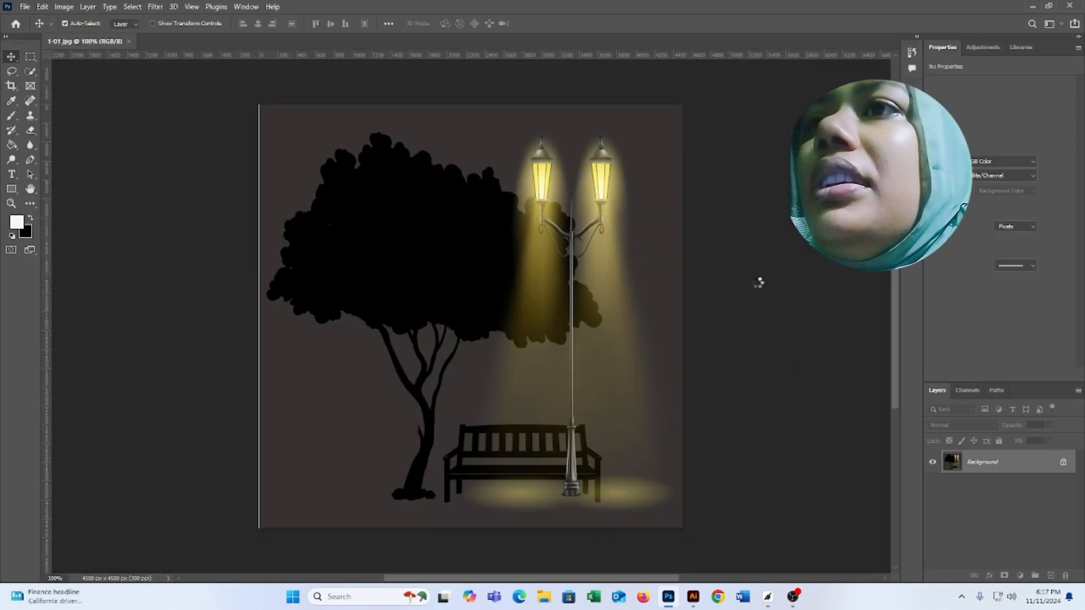
left_click(27, 7)
left_click(45, 30)
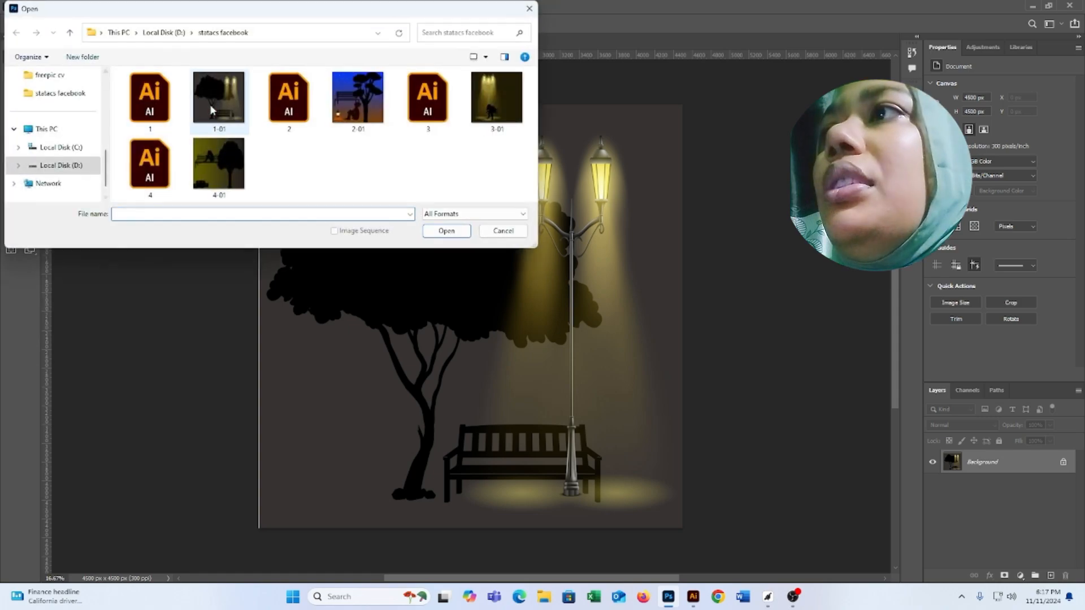
scroll(54, 136, "up", 3)
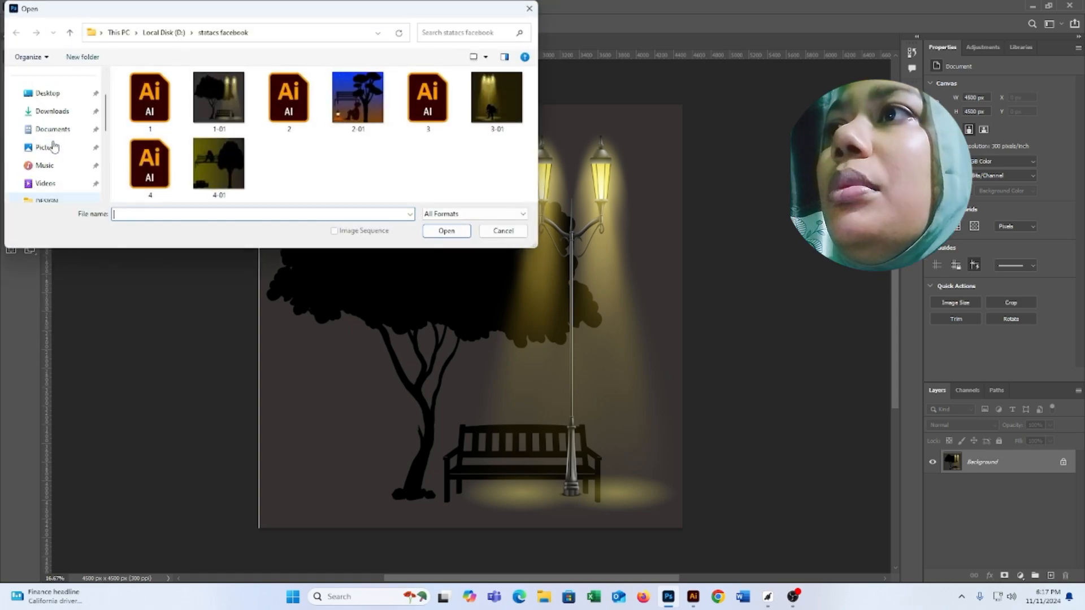
left_click(54, 146)
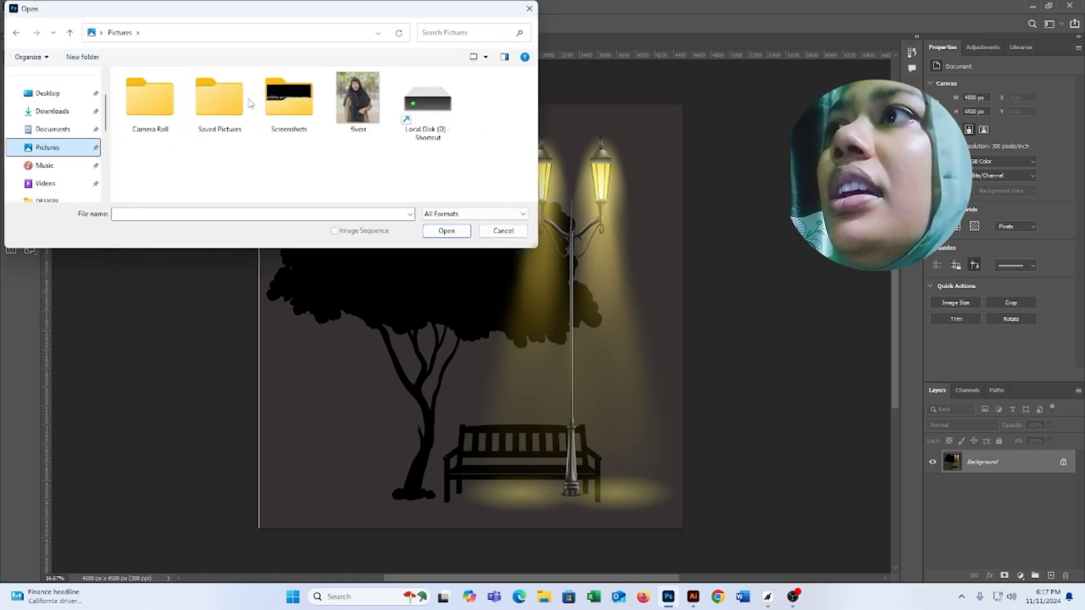
double_click(288, 99)
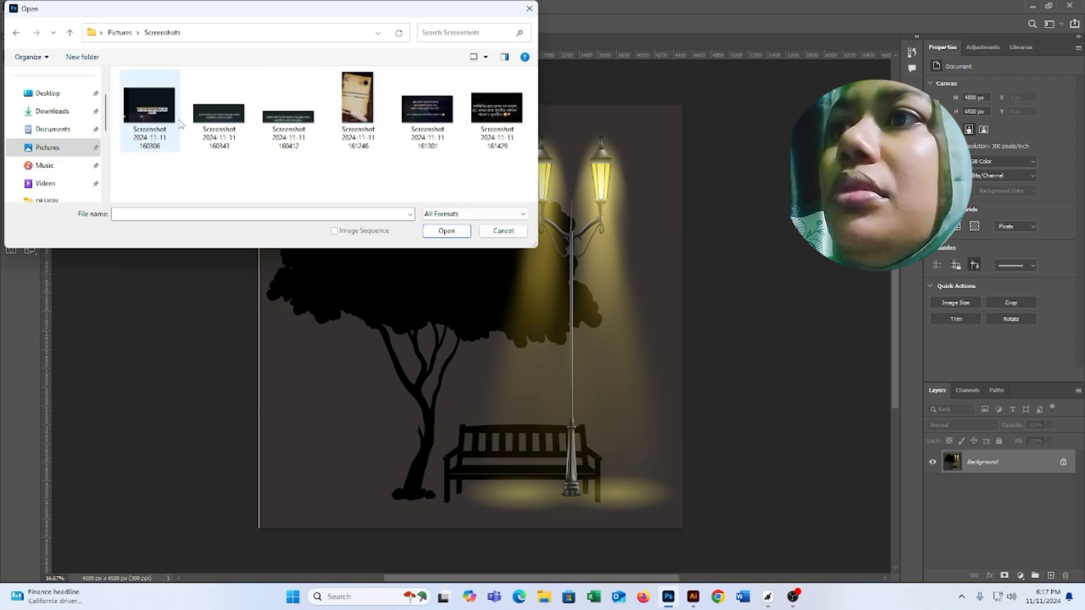
left_click(149, 107)
left_click(446, 231)
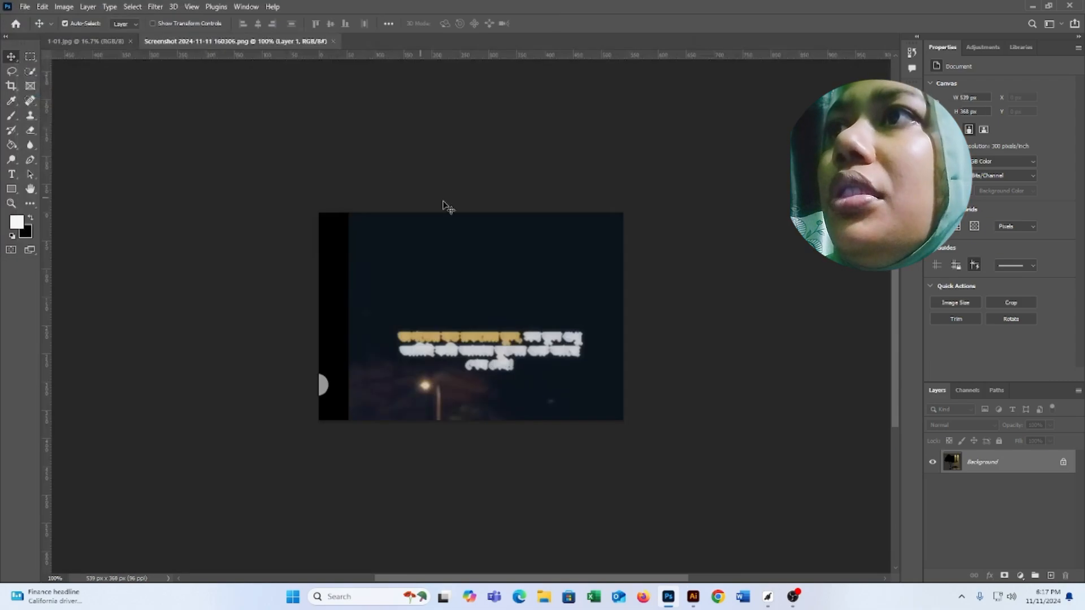
left_click(334, 41)
left_click(32, 6)
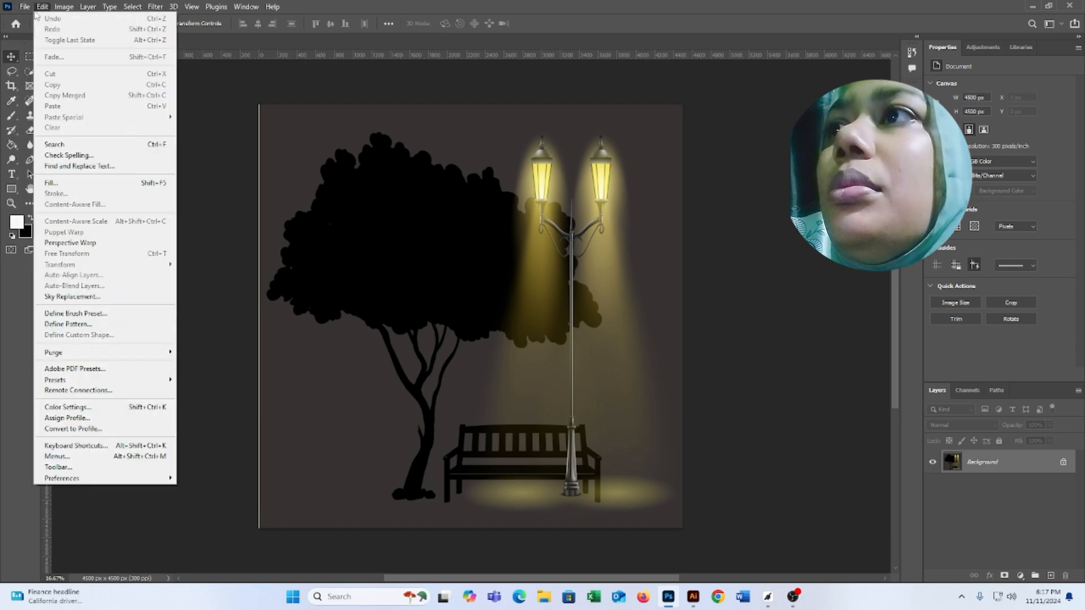
left_click(35, 32)
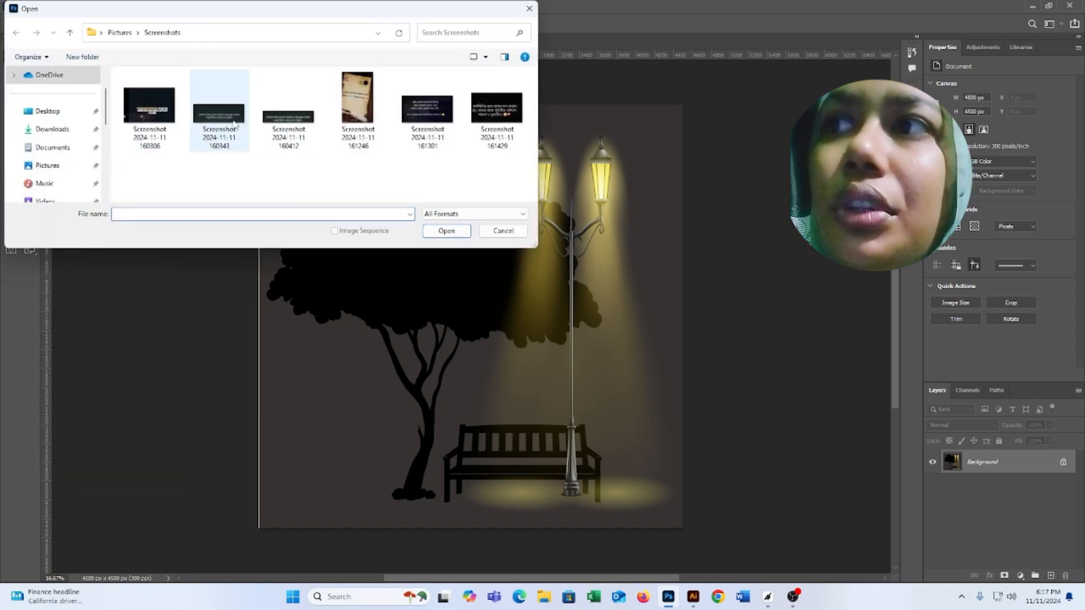
double_click(237, 125)
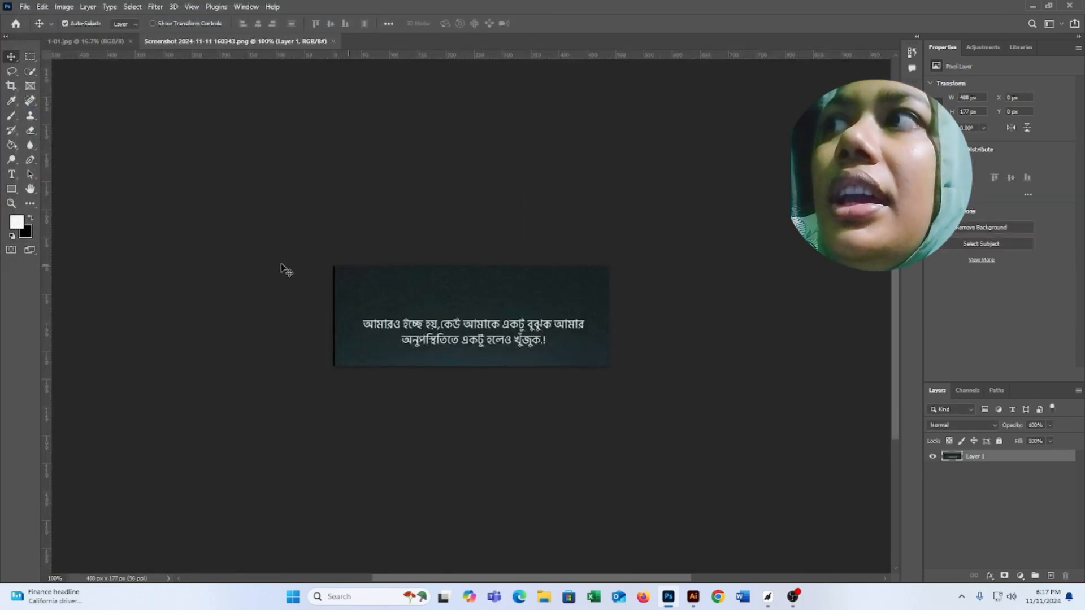
left_click_drag(270, 257, 613, 441)
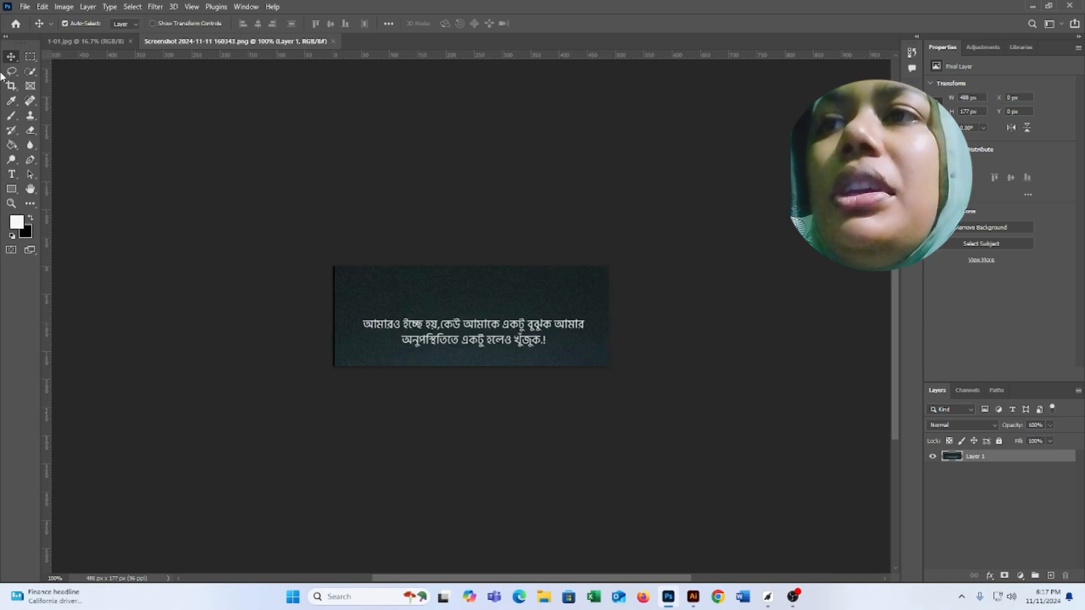
left_click_drag(214, 237, 709, 367)
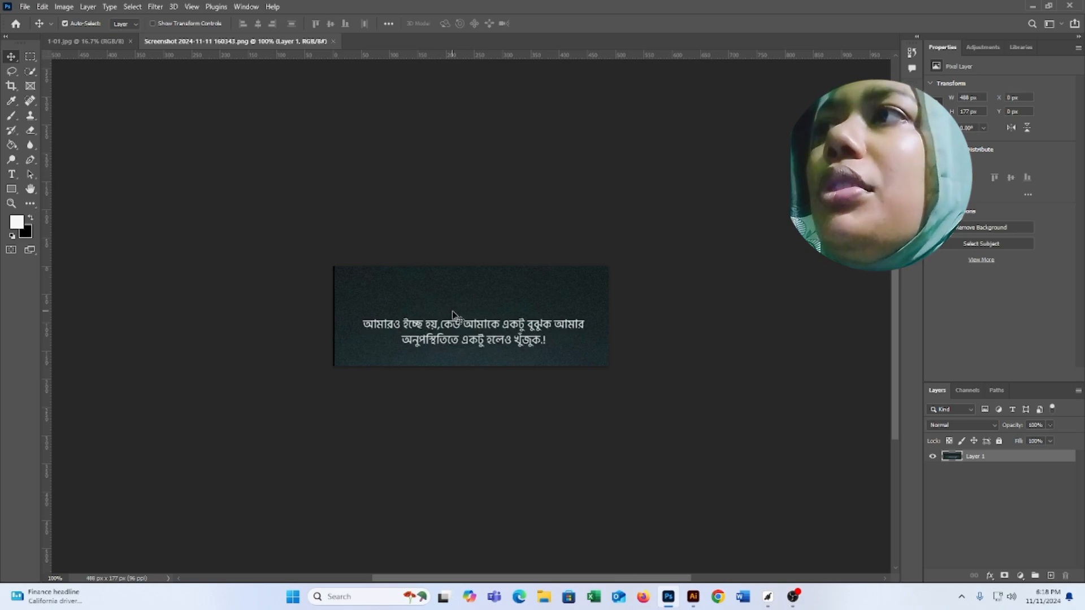
left_click_drag(426, 291, 418, 261)
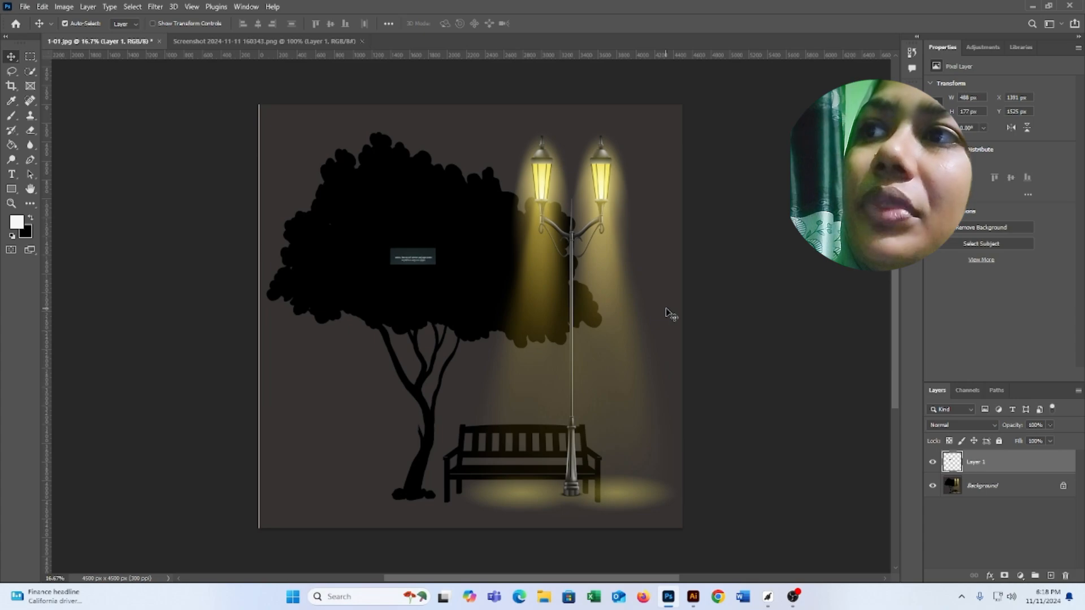
- Enlarge the quote layer proportionally to about 785% and place it across the middle of the scene
key("ctrl+t")
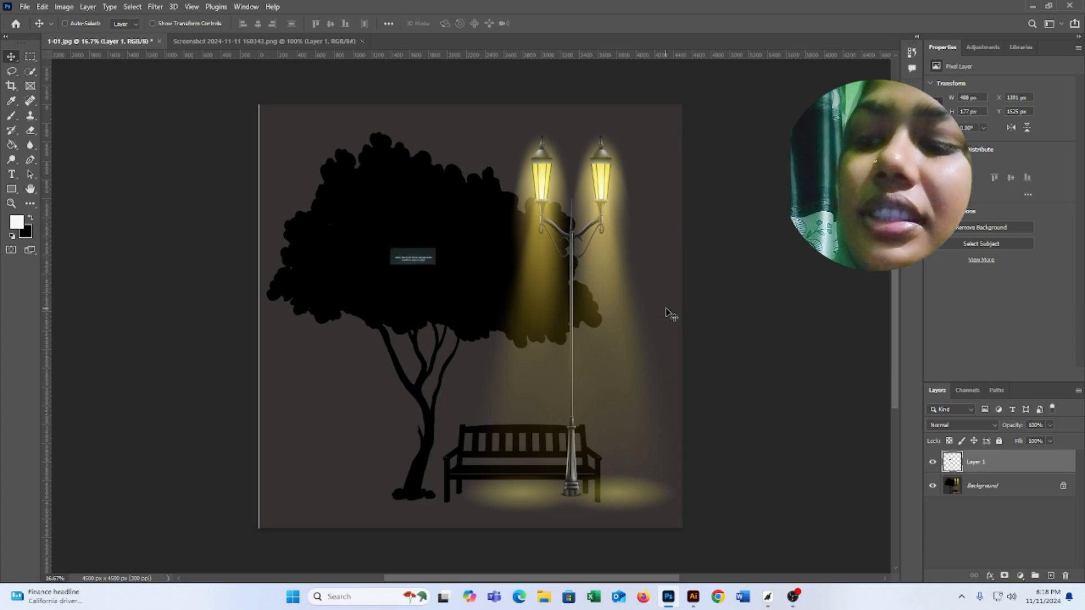
key("ctrl+t")
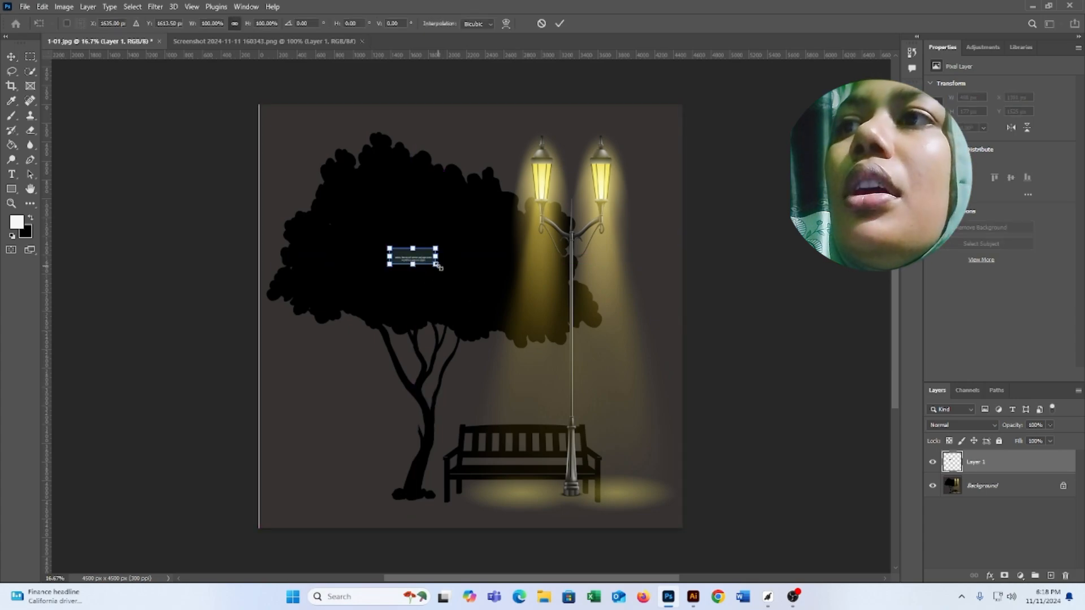
left_click_drag(438, 266, 589, 340)
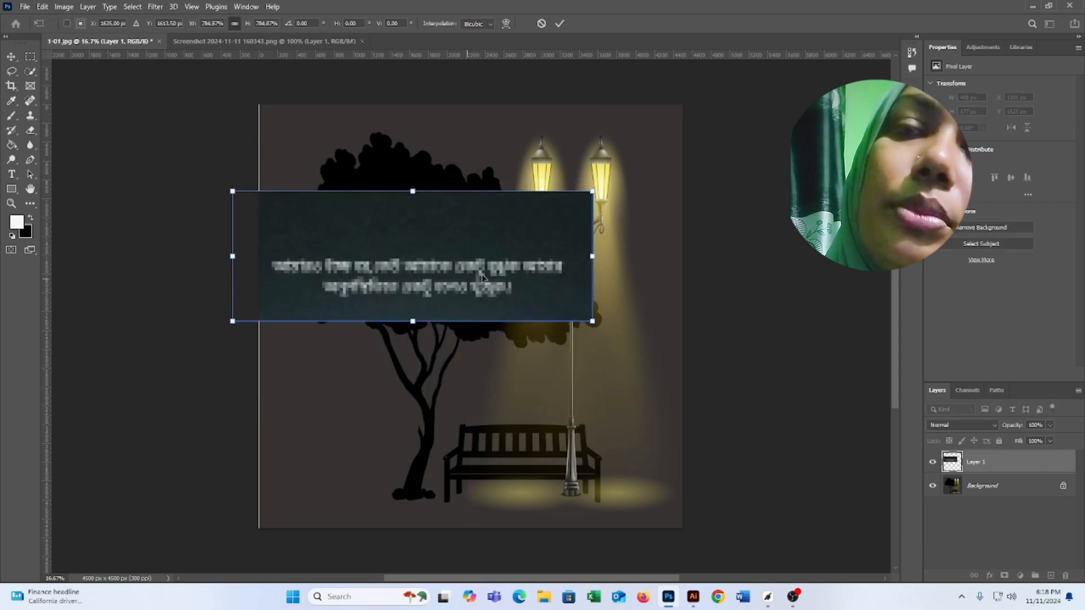
left_click_drag(564, 271, 635, 353)
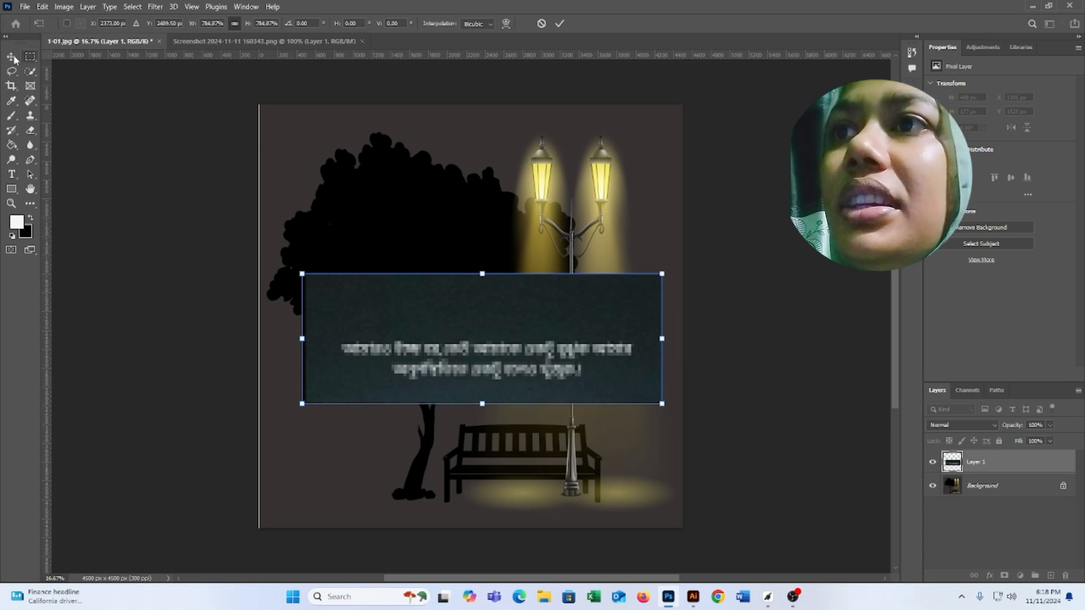
key("Return")
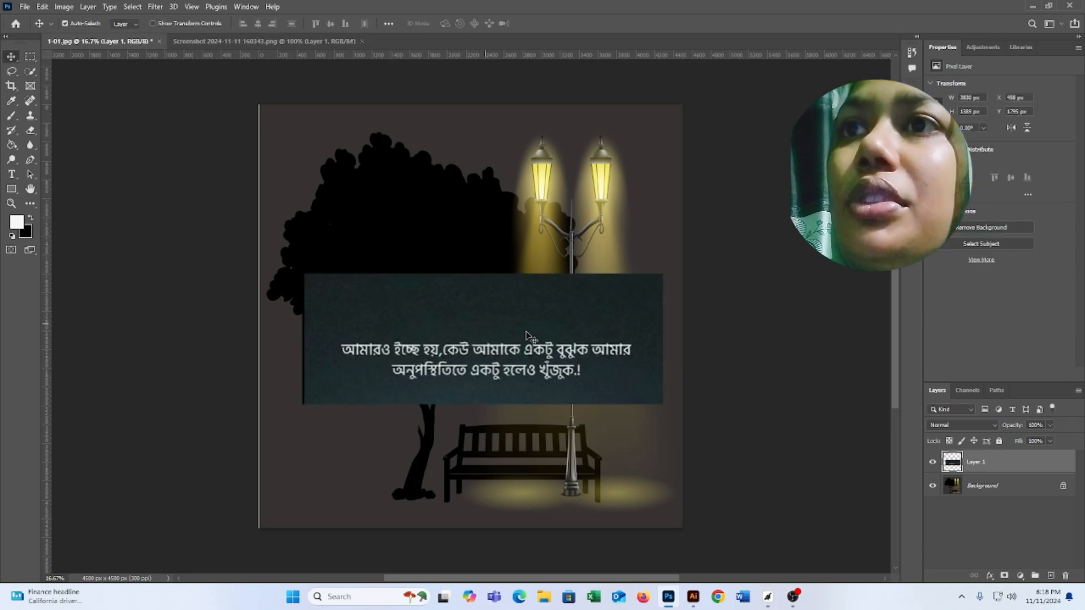
- Scale the quote layer down to about 64%, place it directly above the bench and deselect the layer
left_click_drag(528, 332, 542, 390)
key("ctrl+t")
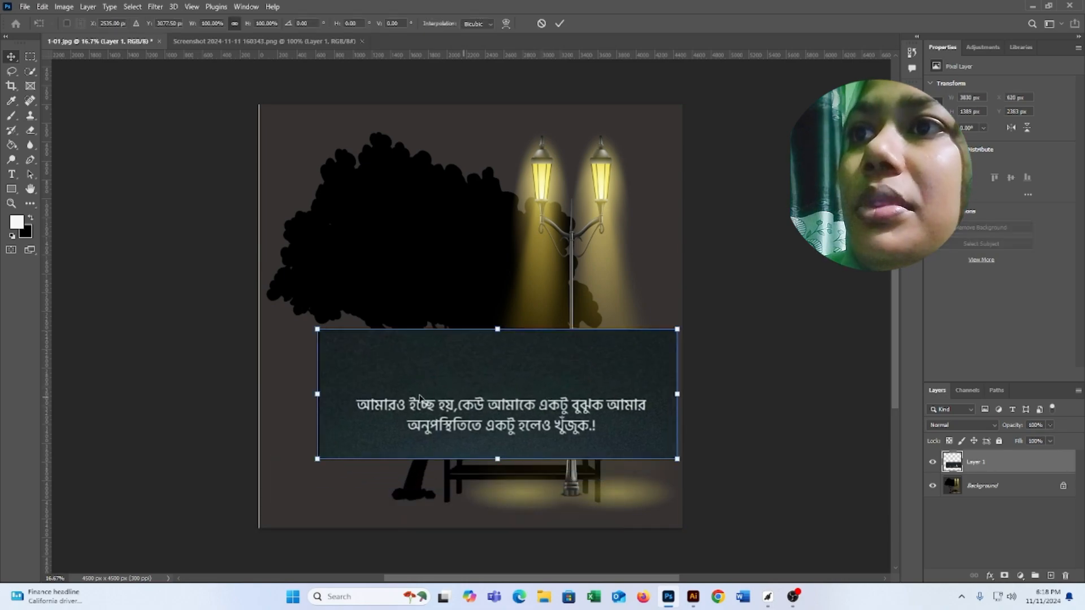
left_click_drag(318, 338, 445, 383)
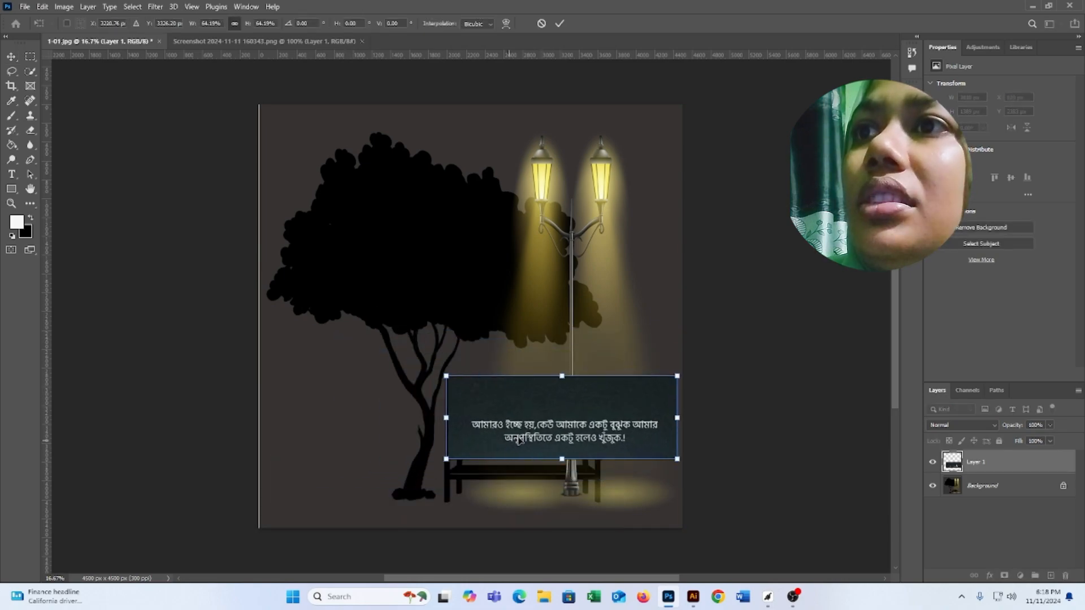
left_click_drag(519, 440, 514, 399)
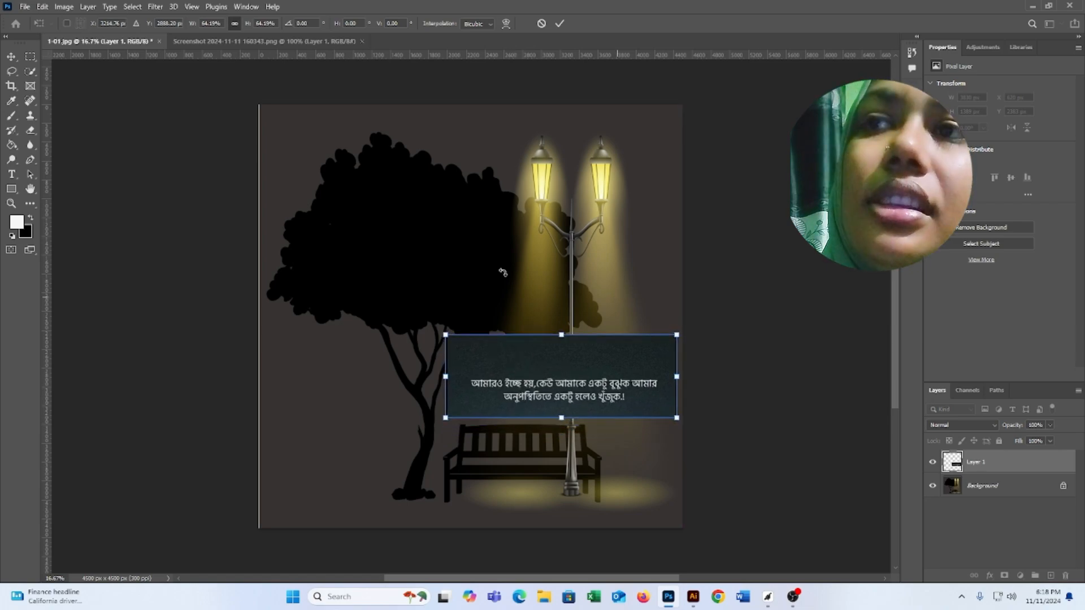
left_click(12, 56)
left_click(452, 385)
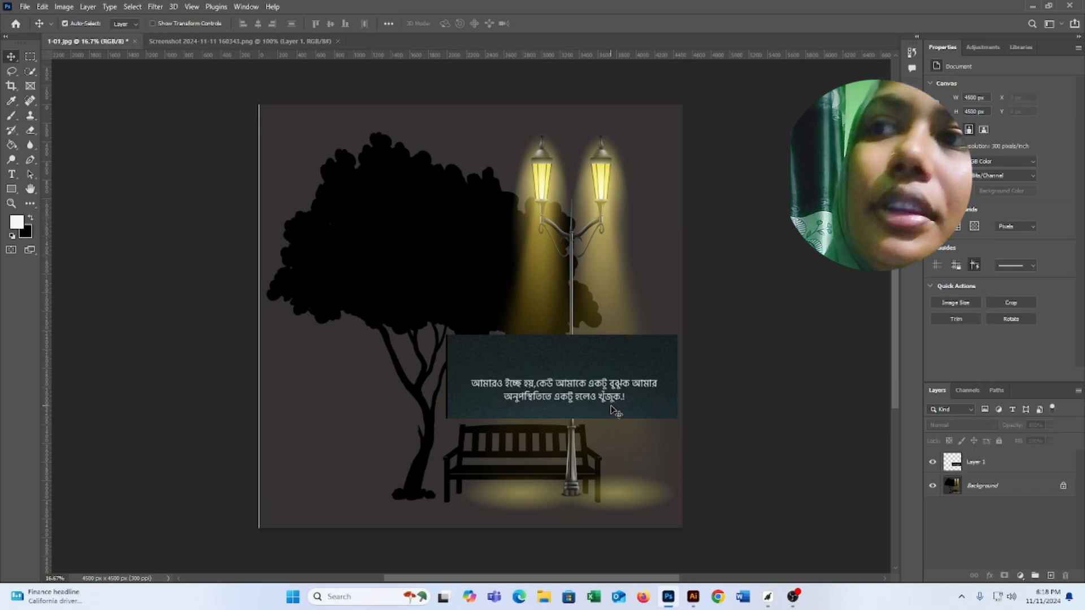
- Set up a larger Brush on the quote layer, test a white stroke across its upper-left corner and undo it
left_click(1015, 470)
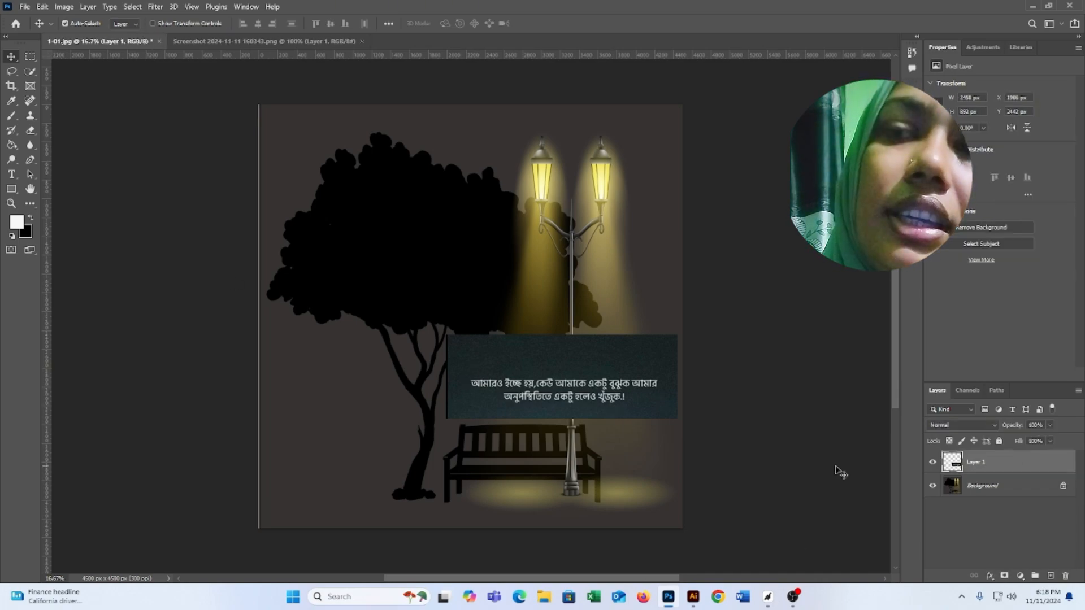
key("ctrl+t")
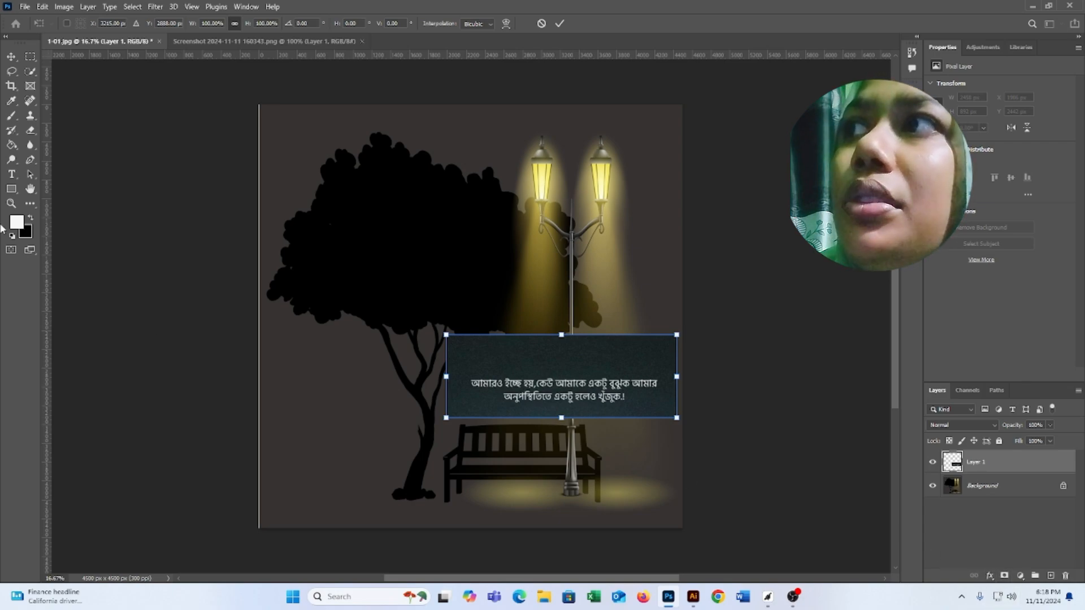
left_click(11, 115)
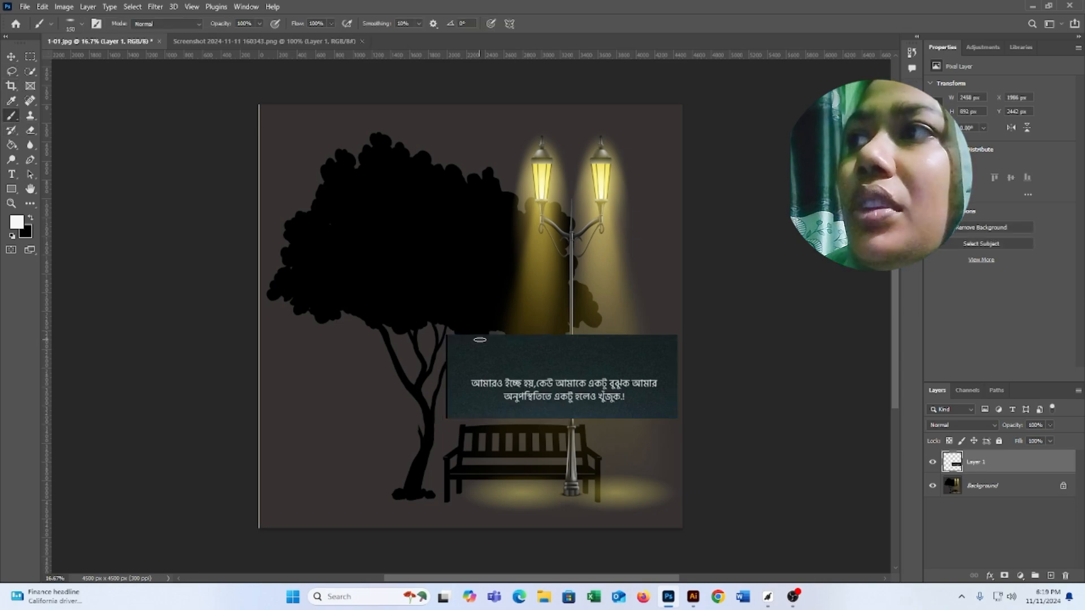
key("]")
left_click_drag(478, 339, 442, 371)
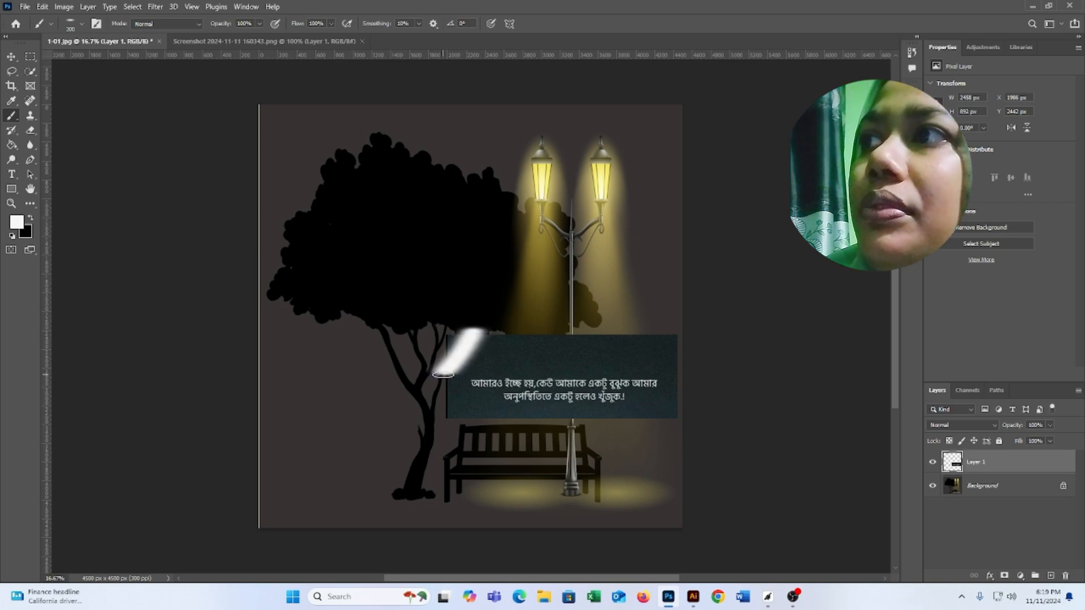
key("ctrl+z")
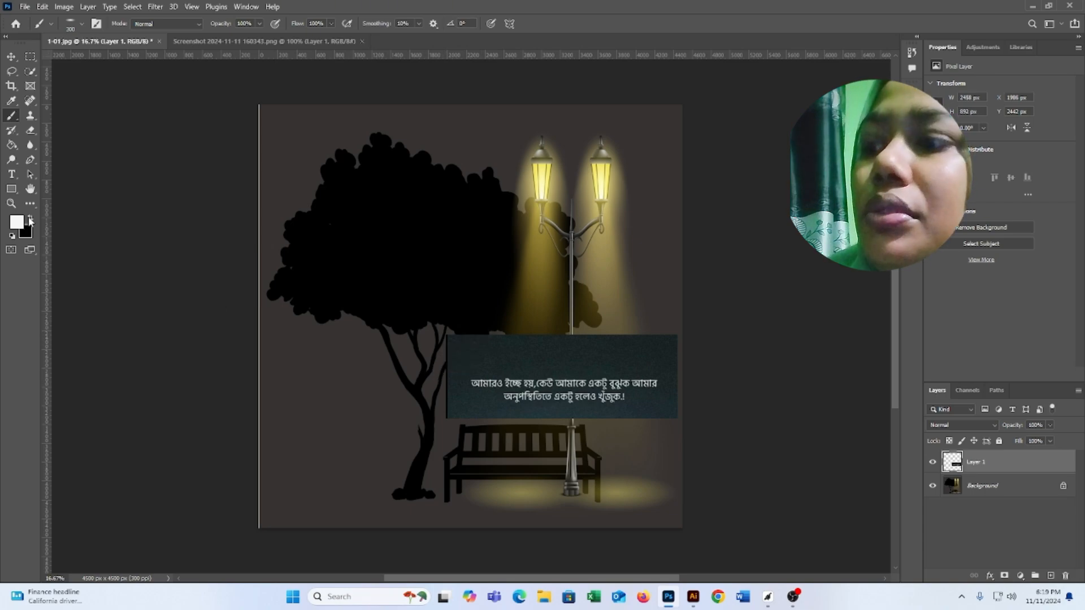
- Swap the brush colour to black, test a stroke along the quote layer's left edge and undo it
left_click(31, 221)
left_click_drag(458, 335, 448, 379)
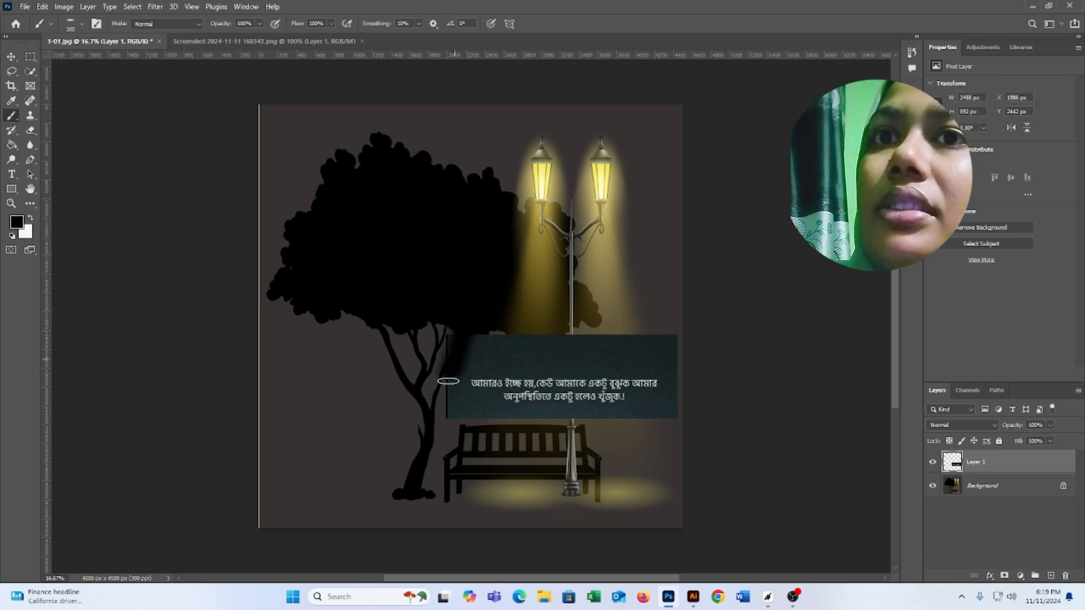
key("ctrl+z")
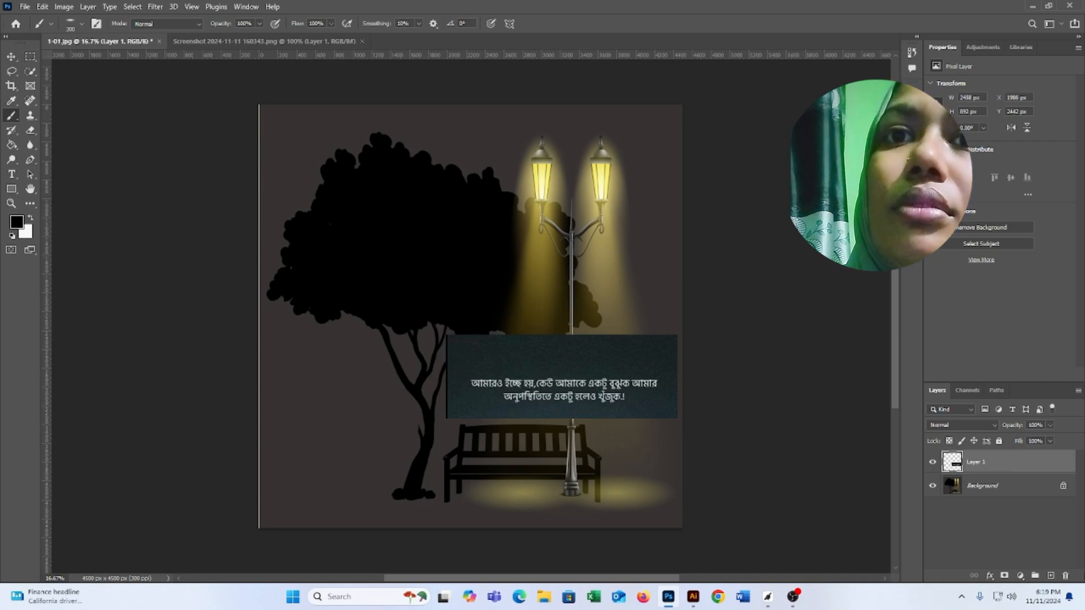
- Unlock the Background layer and add a layer mask to the quote layer, Layer 1
left_click(1062, 487)
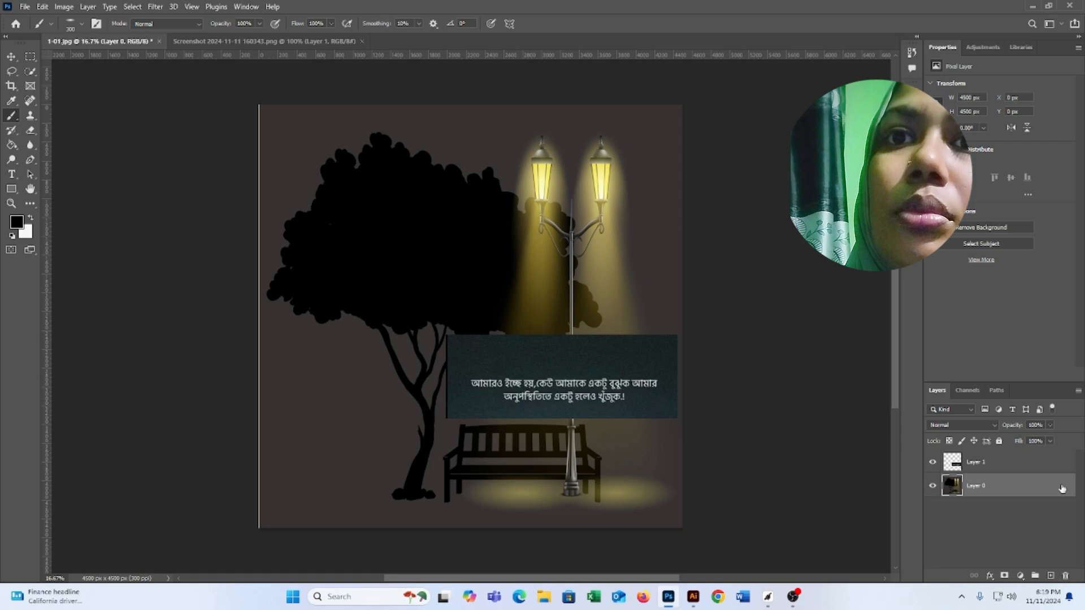
left_click(990, 464)
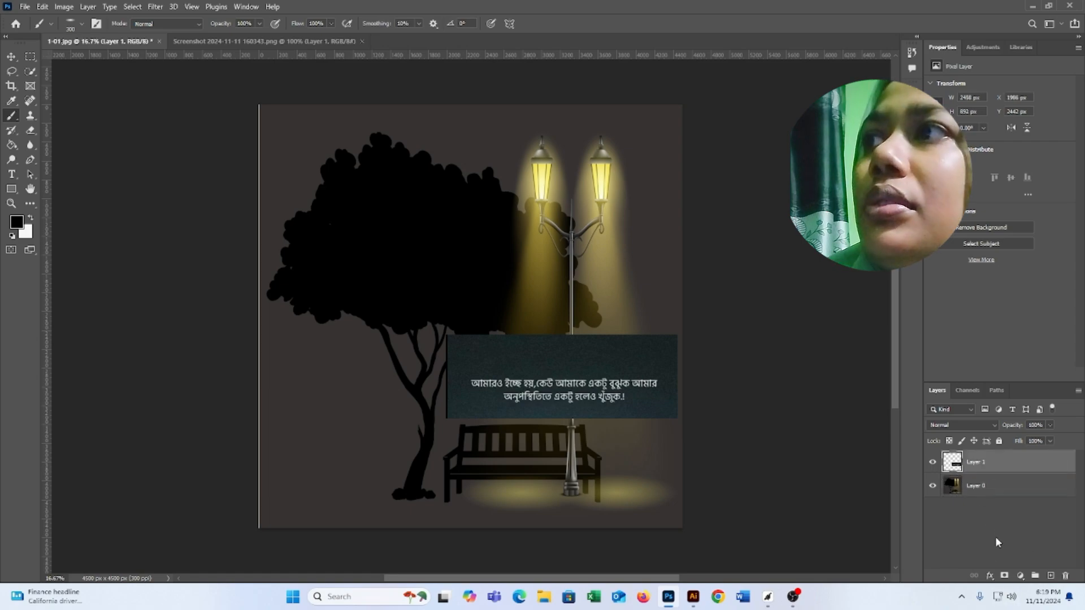
left_click(1005, 576)
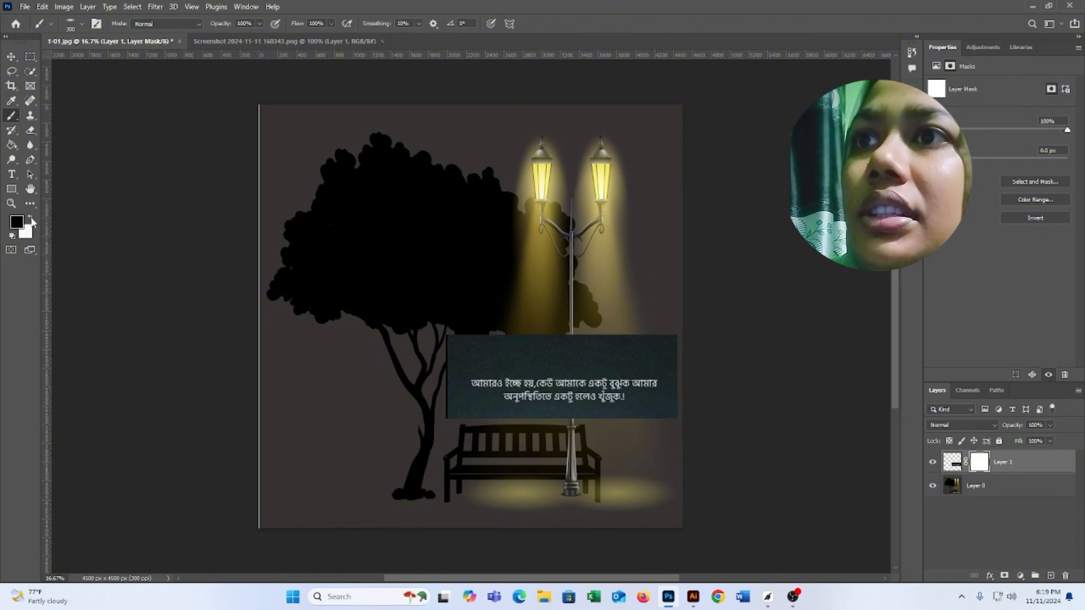
- Paint black on Layer 1's mask to hide the dark rectangle around the two Bengali text lines
mouse_move(518, 334)
left_mouse_down()
mouse_move(633, 361)
mouse_move(574, 330)
mouse_move(621, 353)
mouse_move(548, 333)
mouse_move(637, 356)
mouse_move(425, 353)
mouse_move(455, 334)
mouse_move(448, 428)
mouse_move(448, 412)
mouse_move(652, 419)
mouse_move(677, 401)
mouse_move(678, 373)
mouse_move(647, 340)
mouse_move(631, 332)
mouse_move(645, 366)
mouse_move(666, 377)
mouse_move(617, 337)
mouse_move(669, 327)
mouse_move(674, 366)
mouse_move(673, 312)
mouse_move(675, 338)
mouse_move(455, 337)
mouse_move(570, 359)
mouse_move(512, 343)
mouse_move(521, 353)
mouse_move(474, 353)
mouse_move(529, 345)
mouse_move(472, 333)
mouse_move(580, 332)
mouse_move(581, 360)
mouse_move(633, 328)
mouse_move(600, 326)
mouse_move(596, 347)
mouse_move(629, 359)
mouse_move(482, 366)
mouse_move(454, 386)
mouse_move(504, 411)
mouse_move(468, 401)
mouse_move(638, 413)
mouse_move(675, 386)
mouse_move(647, 362)
mouse_move(500, 367)
left_mouse_up()
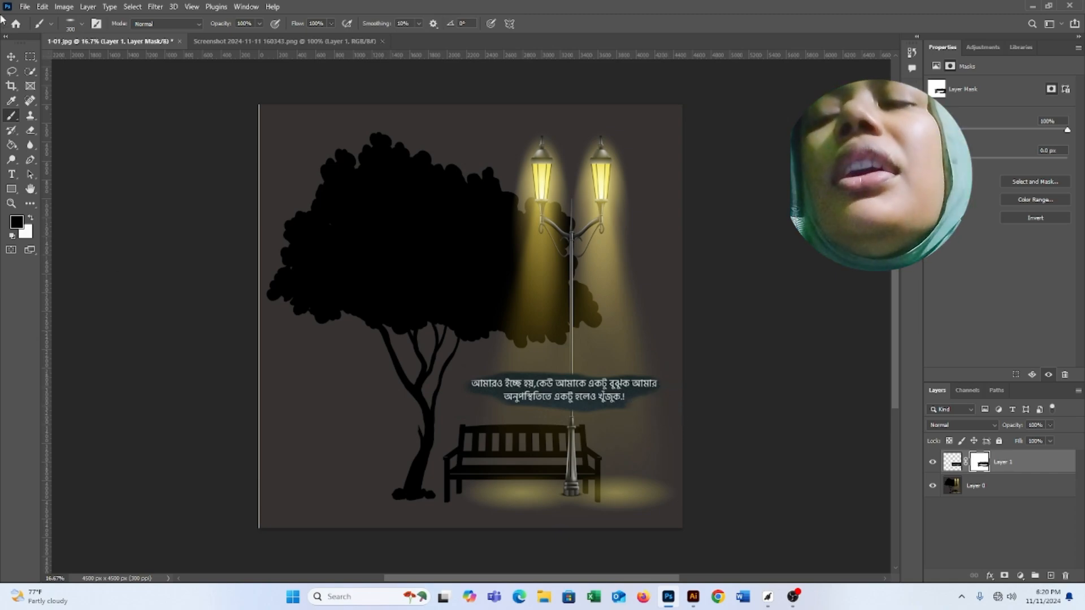
left_click(10, 58)
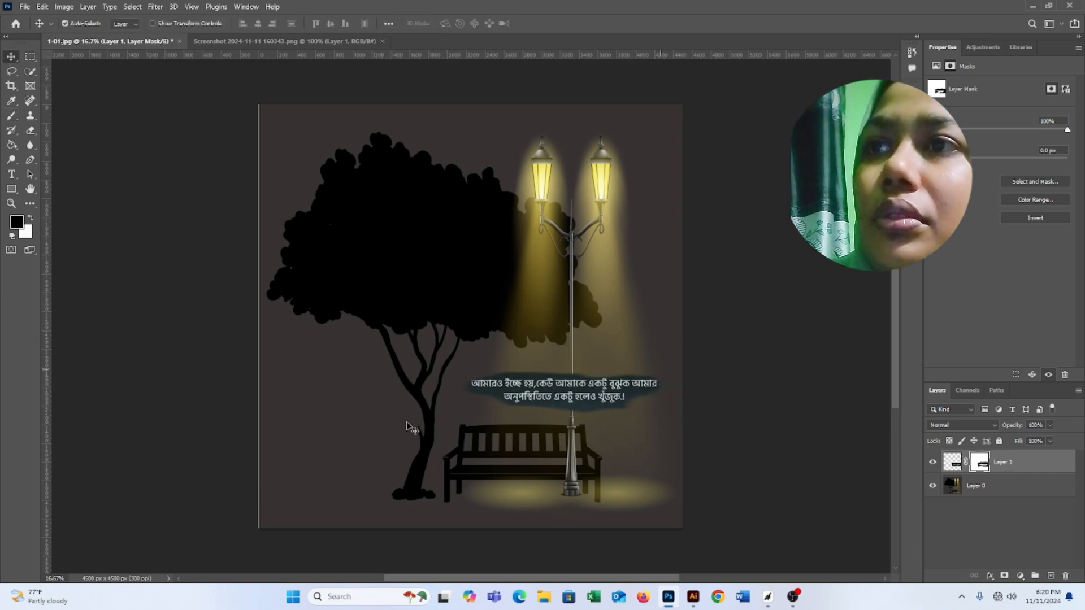
scroll(507, 486, "down", 2)
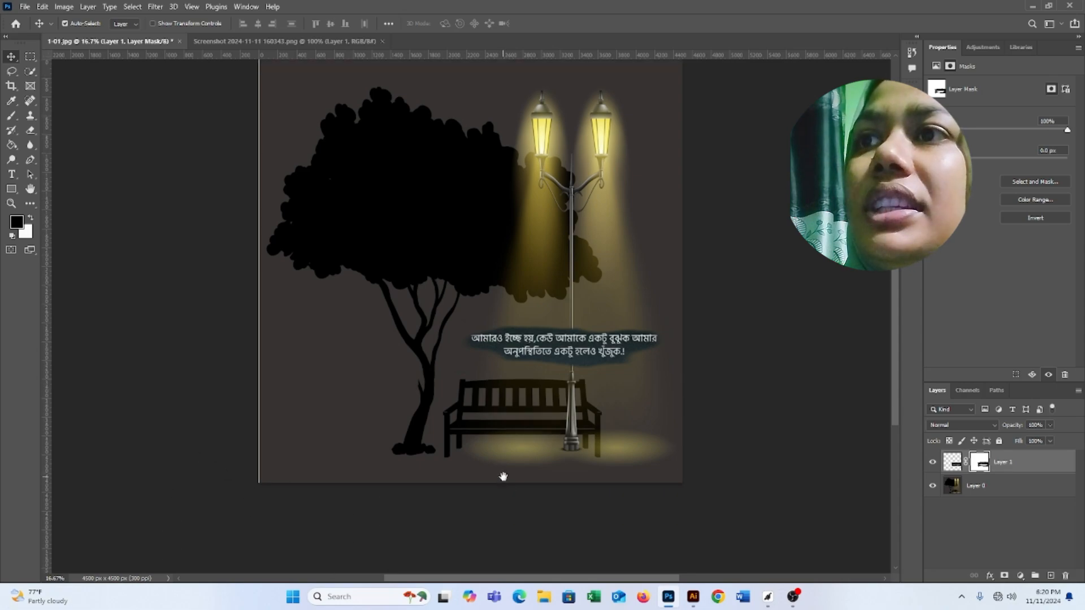
scroll(503, 477, "down", 6)
scroll(572, 438, "up", 8)
scroll(604, 396, "down", 2)
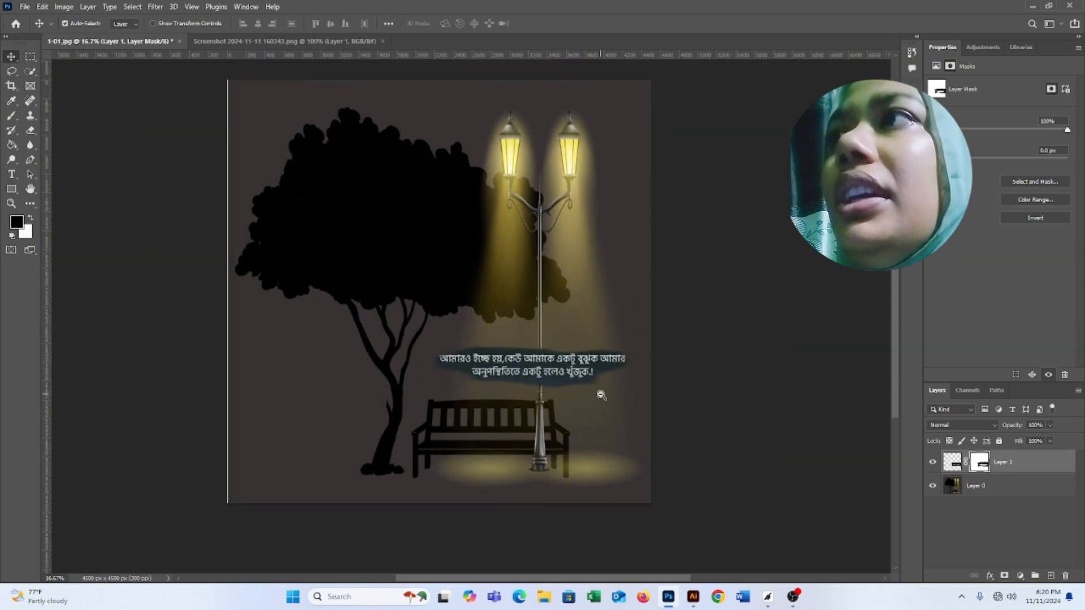
scroll(601, 395, "down", 1)
left_click_drag(575, 372, 568, 392)
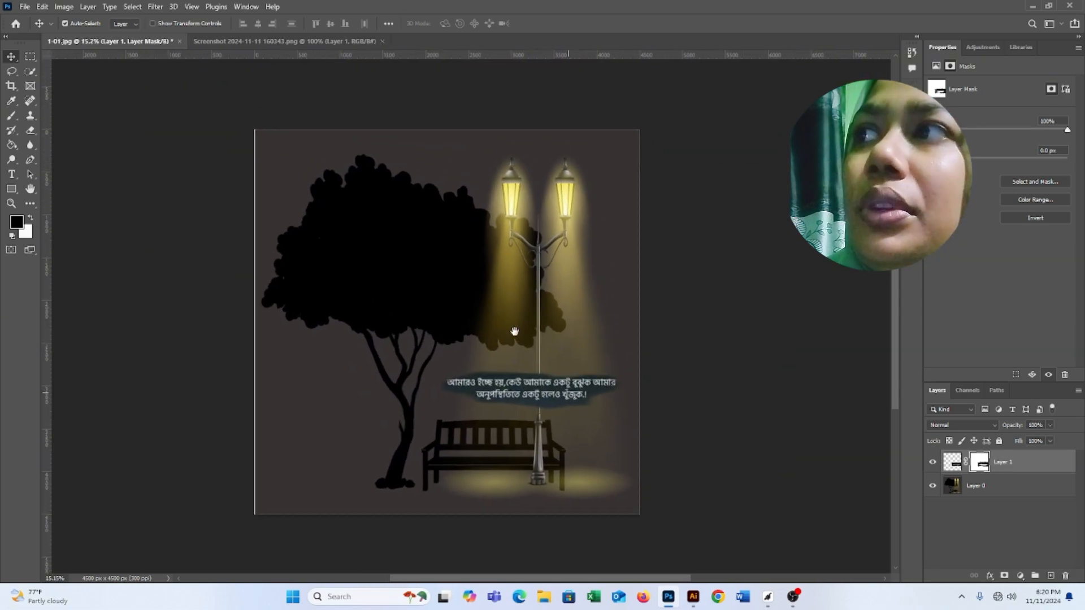
- Export the finished scene with Save for Web using the JPEG High preset, saving it as 1-01 on the Desktop
left_click(29, 7)
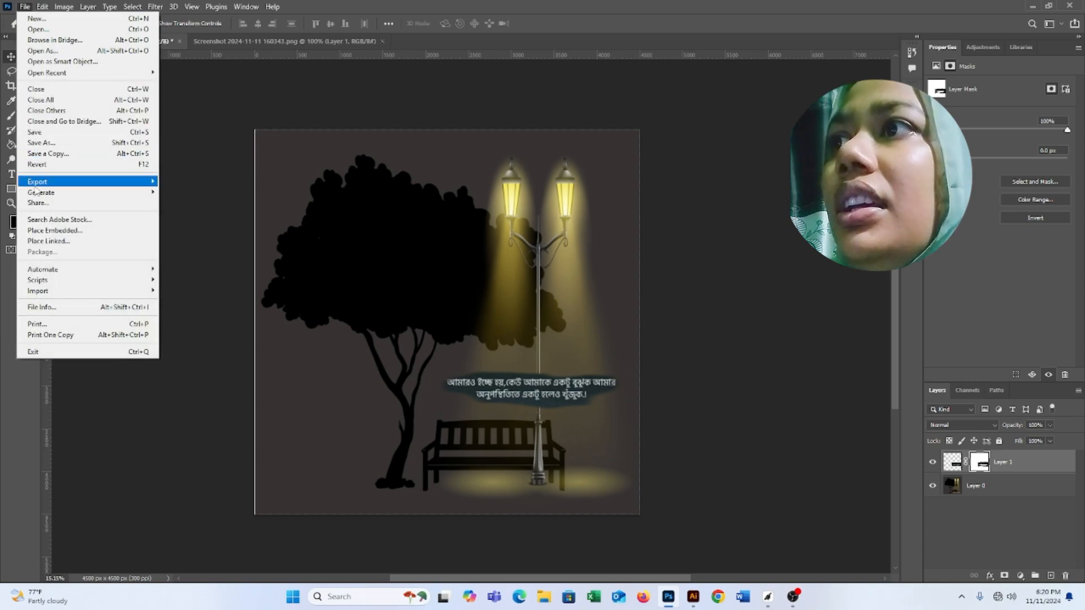
mouse_move(35, 186)
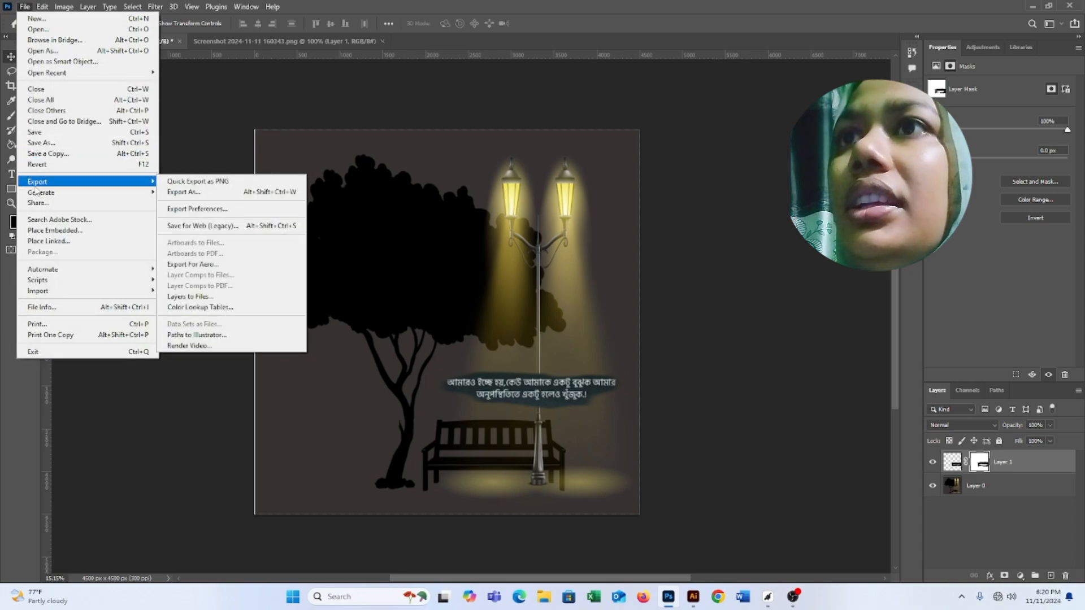
left_click(203, 226)
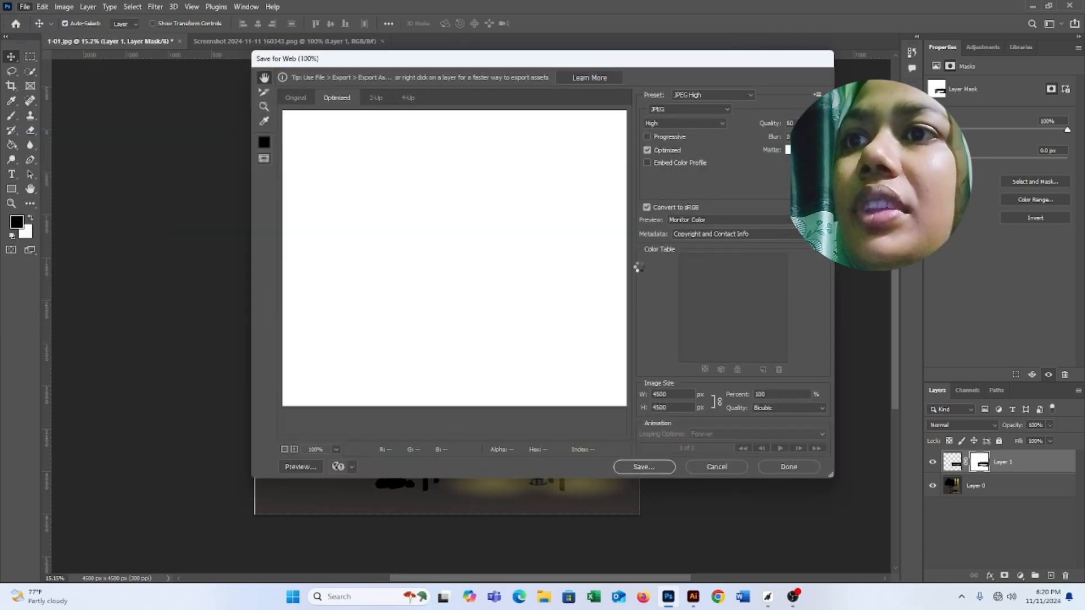
left_click(642, 466)
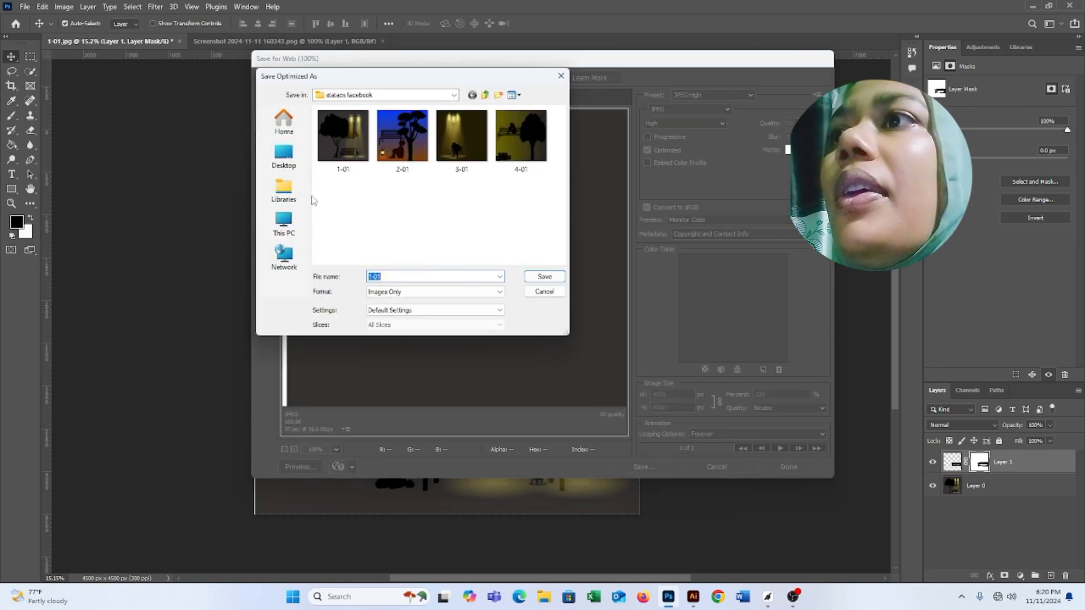
left_click(284, 154)
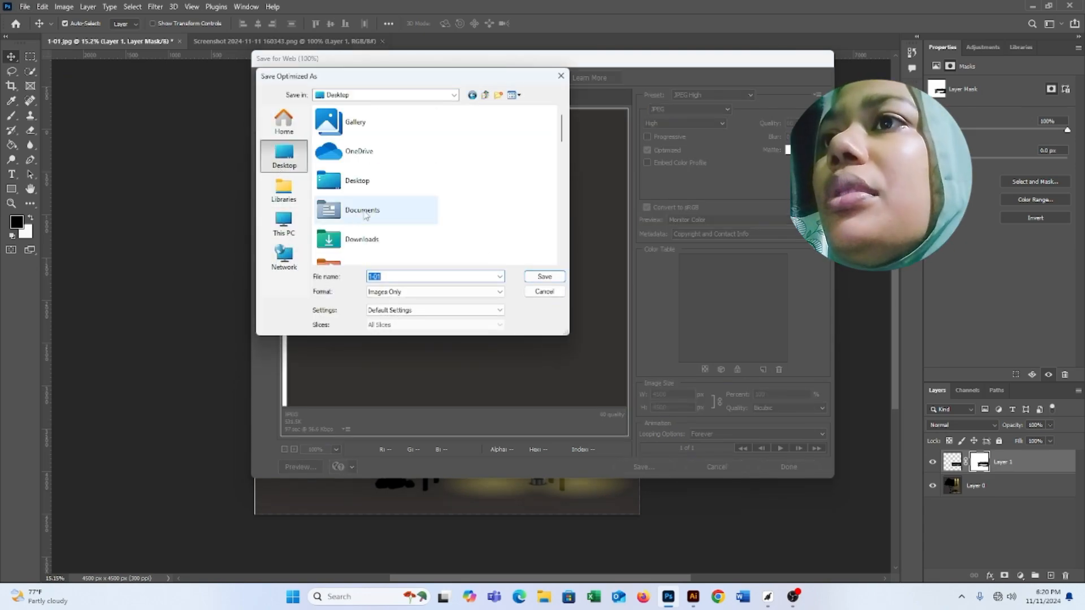
scroll(365, 215, "down", 10)
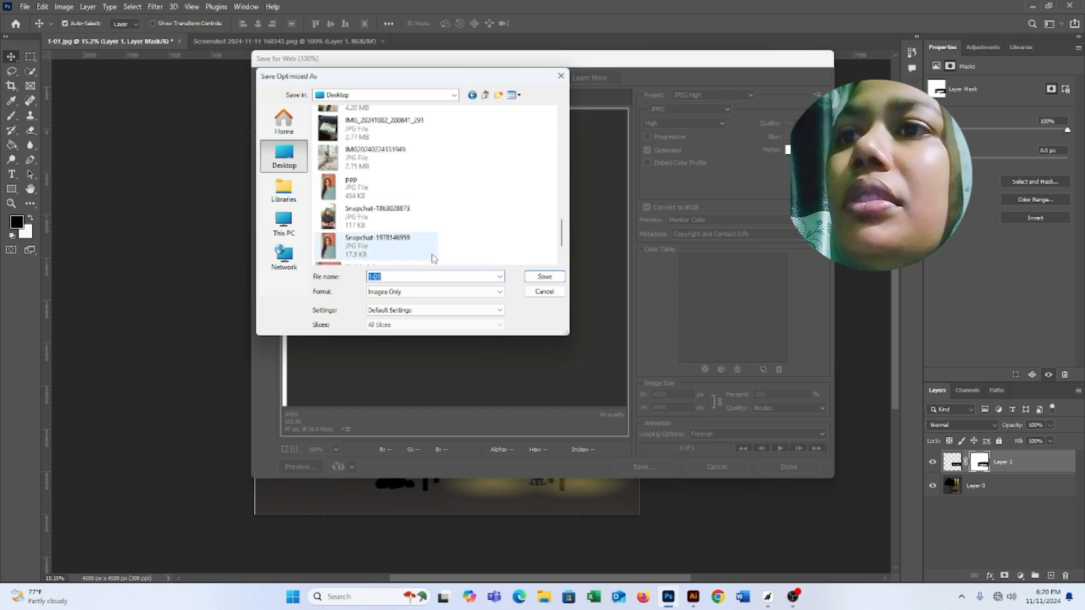
left_click(544, 276)
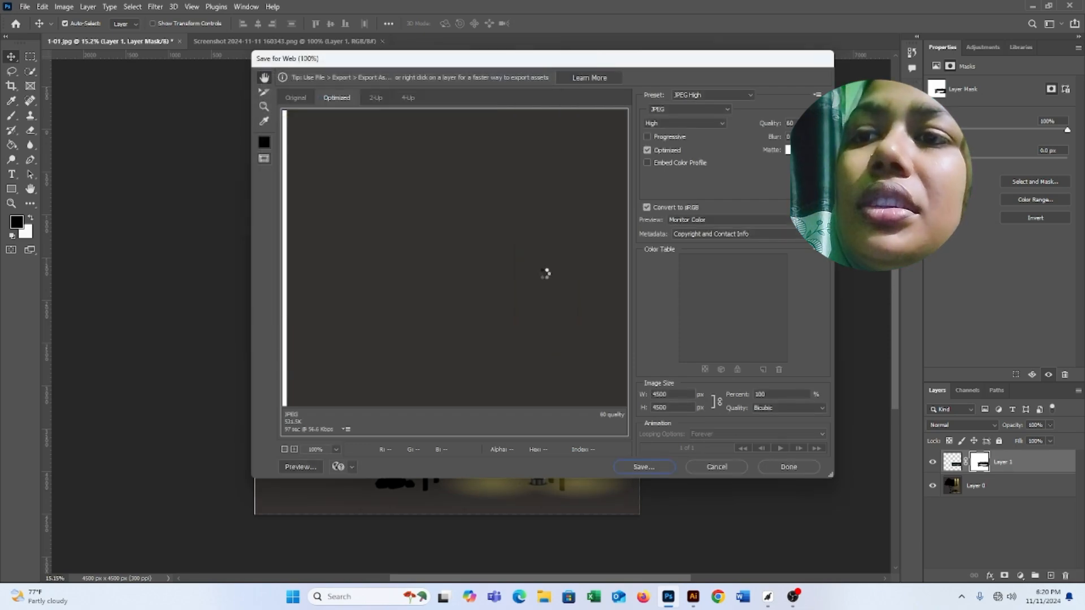